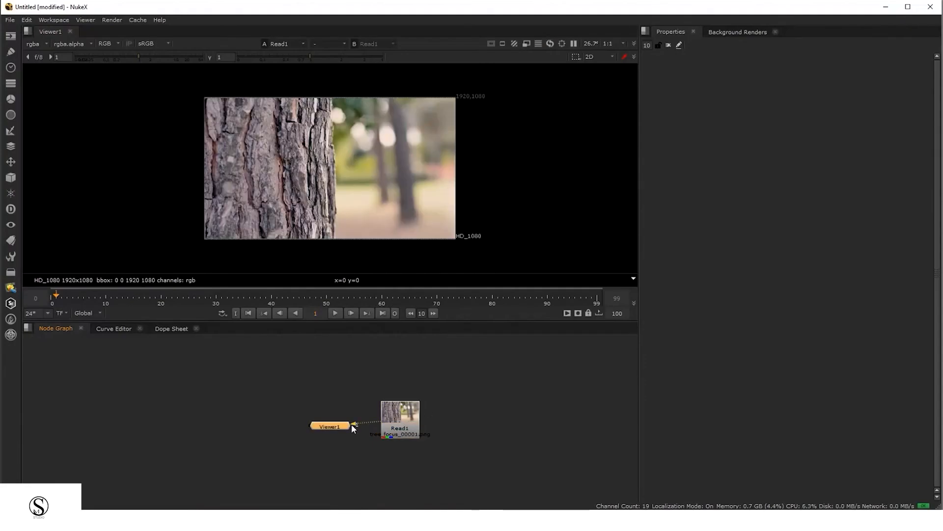
Rearrange the Read1 and Viewer1 nodes in the Node Graph
drag(279, 369, 494, 487)
drag(396, 428, 352, 398)
click(306, 408)
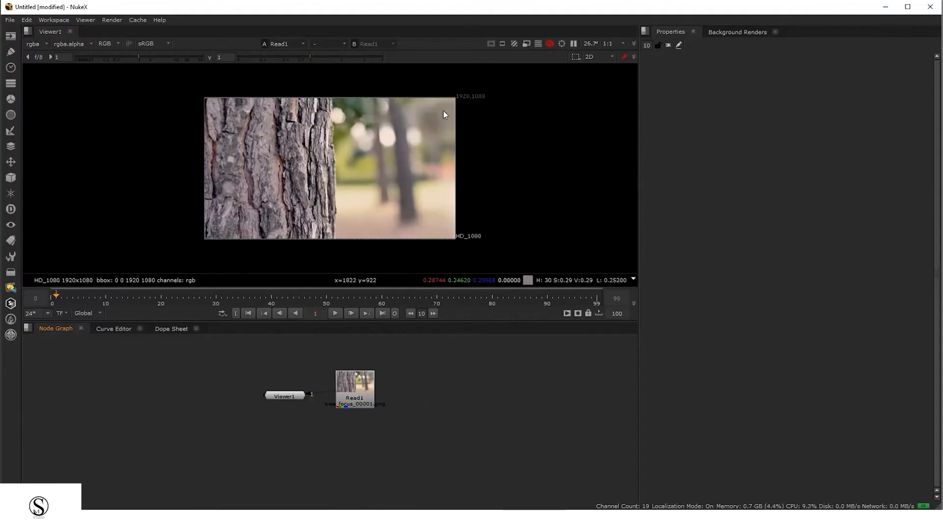
Open Read1's properties, then in Project Settings set the full size format to HD_1080 1920x1080
scroll(452, 105, up, 3)
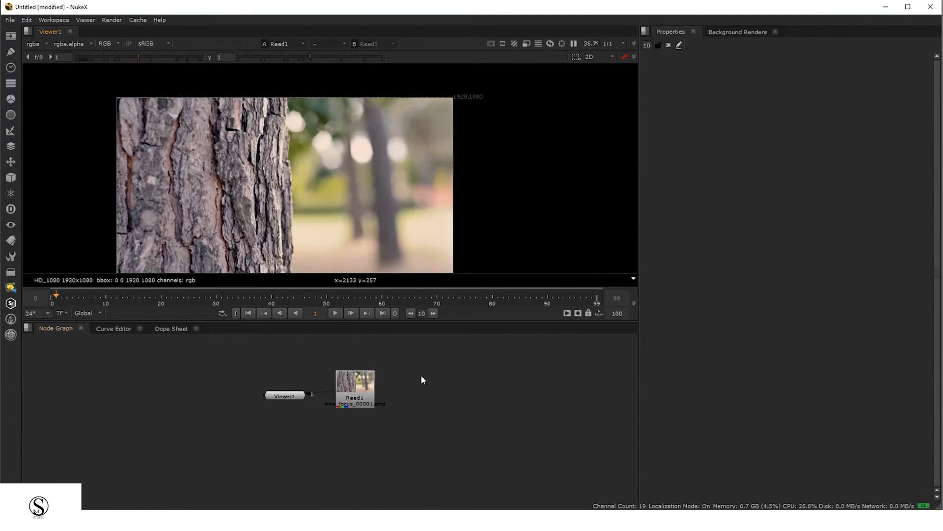
double_click(366, 392)
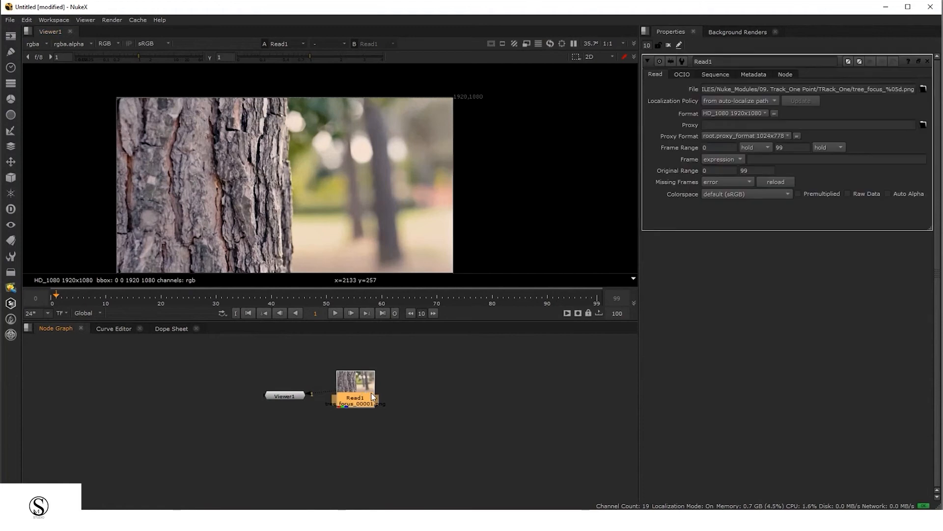
key(s)
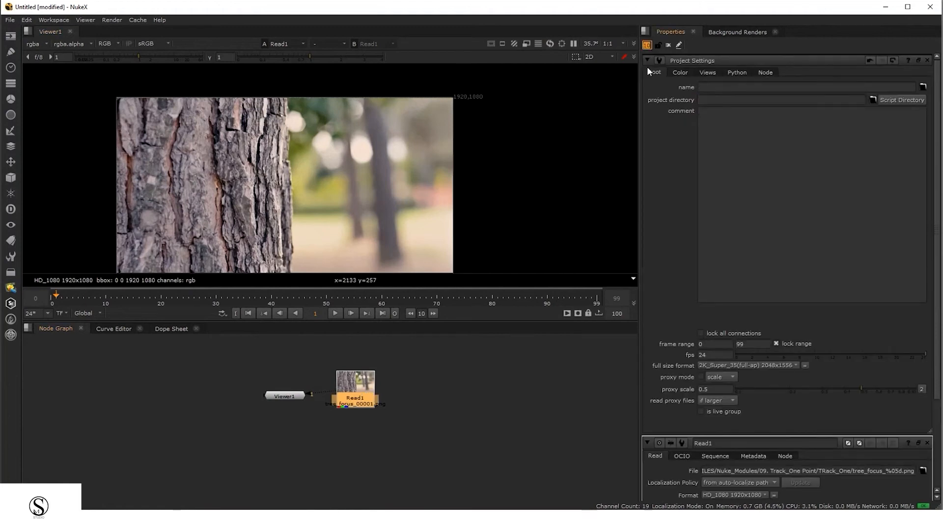
text(1)
key(Return)
click(776, 365)
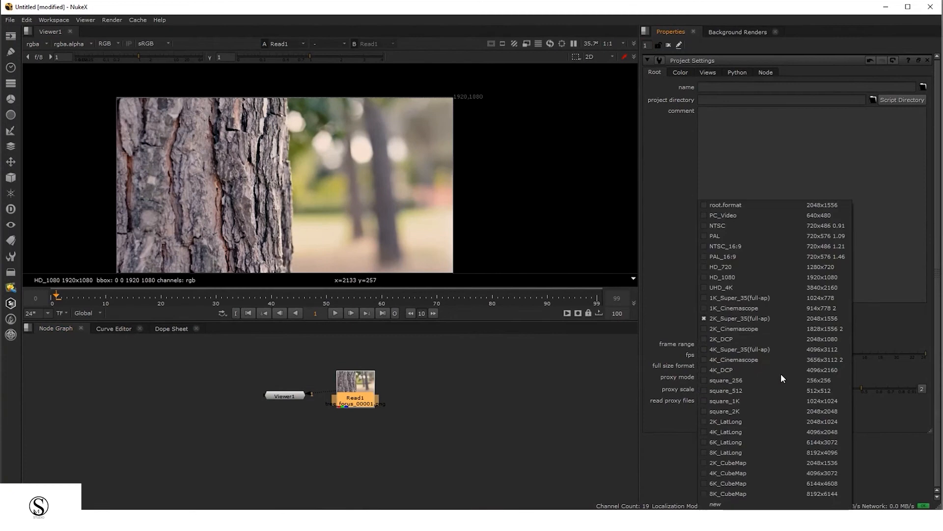
click(822, 280)
Play back the tree_focus footage in the viewer and scrub back to the start of the timeline
click(420, 399)
drag(293, 401, 255, 397)
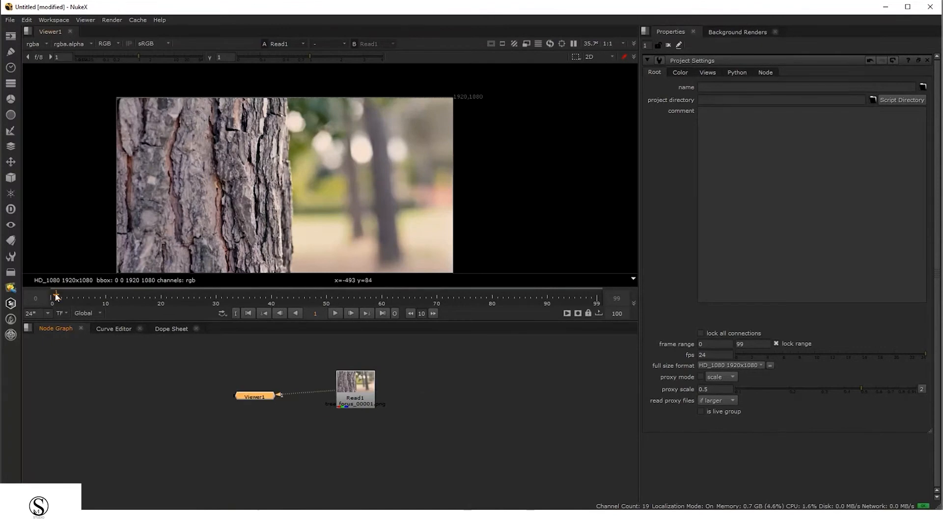
key(Left)
key(l)
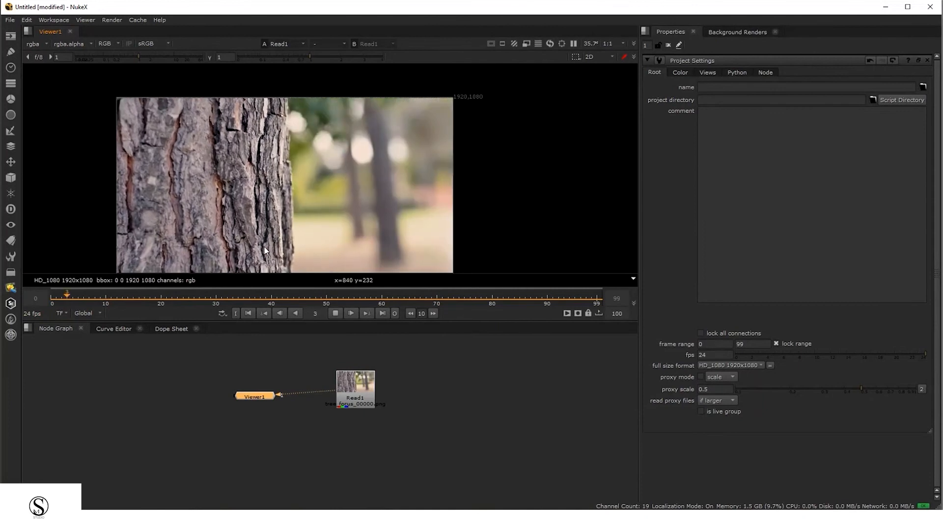
click(335, 313)
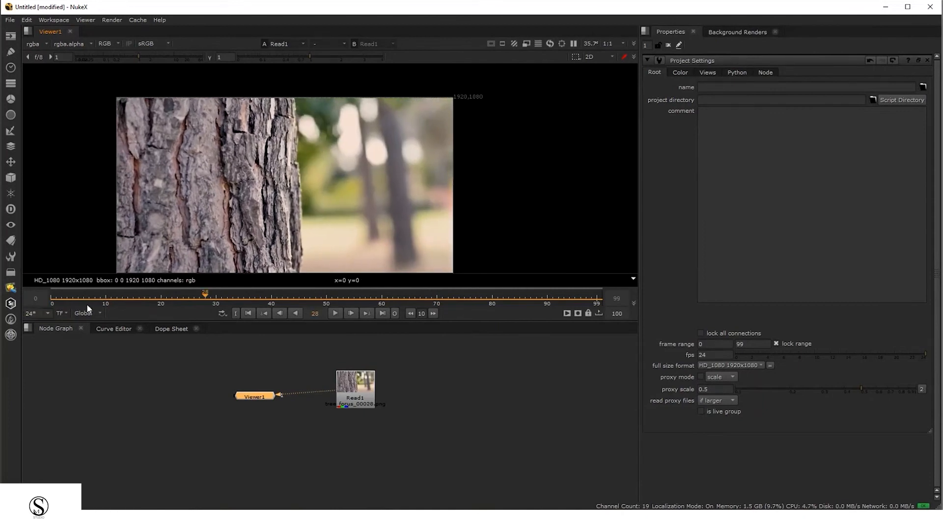
drag(58, 302, 13, 314)
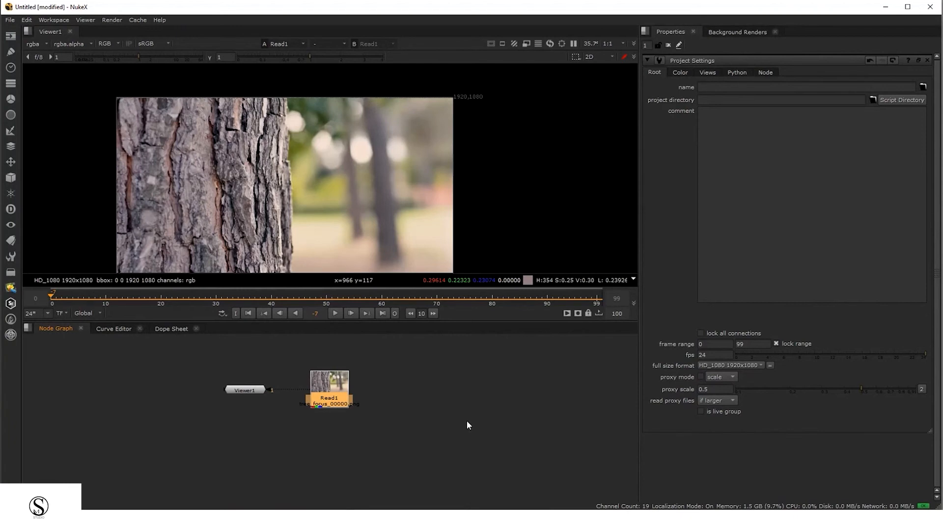
Add a Tracker node from the node search
key(Tab)
text(tracker)
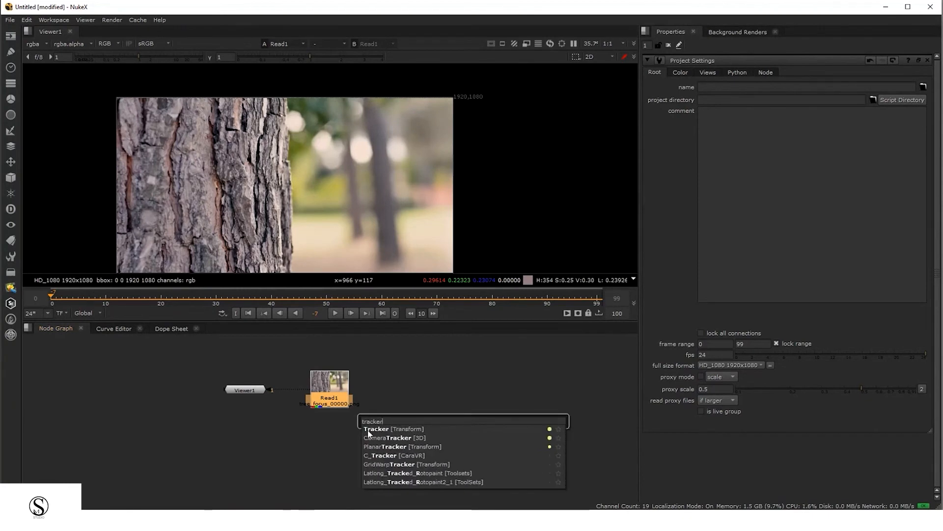
click(371, 431)
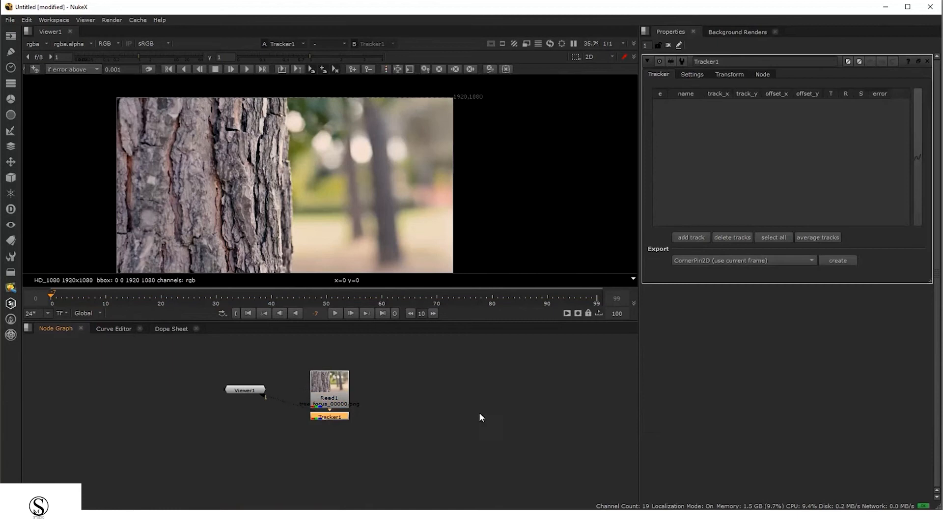
Connect Tracker1 below Read1 and move Viewer1 aside in the Node Graph
scroll(357, 405, up, 5)
drag(313, 367, 313, 344)
drag(287, 449, 397, 470)
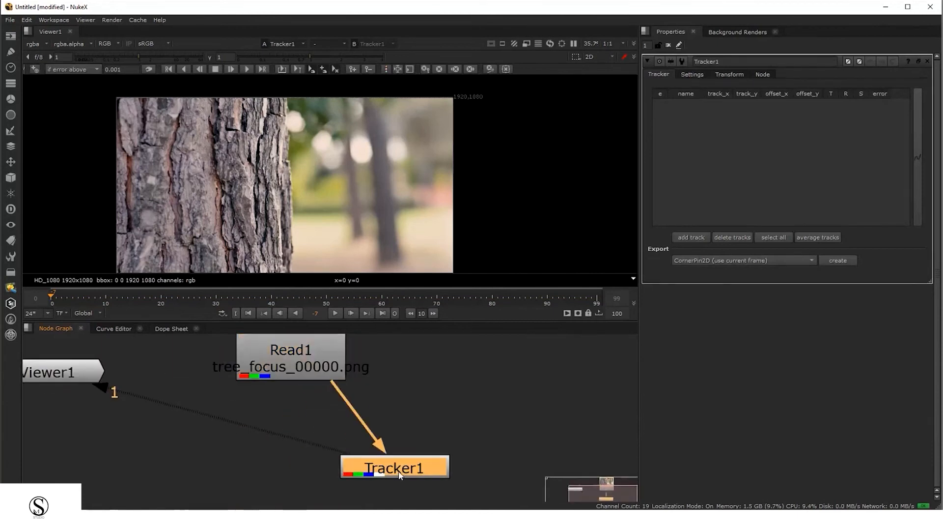
drag(346, 399, 351, 409)
drag(85, 381, 195, 467)
drag(293, 462, 293, 467)
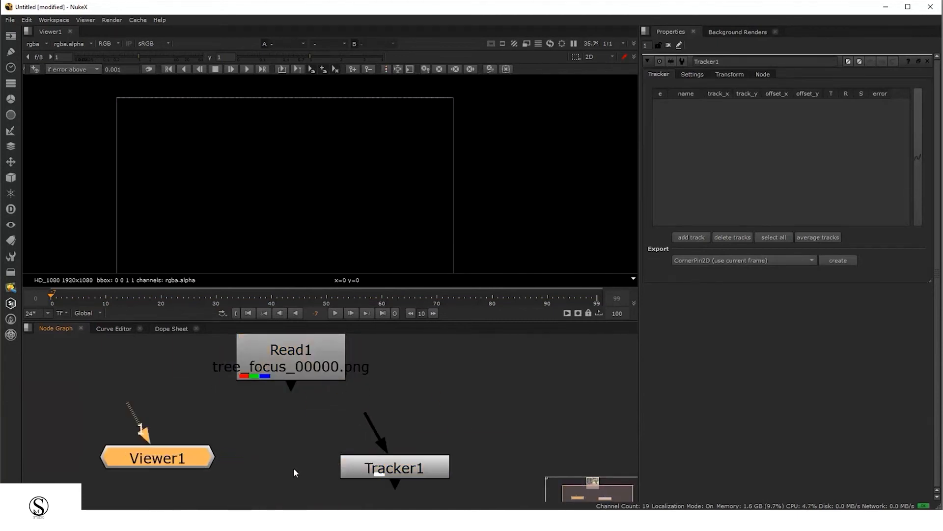
drag(394, 463, 538, 387)
scroll(517, 388, up, 3)
middle_drag(417, 427, 341, 461)
Maximize the Node Graph and zoom in to inspect Tracker1 and its input connection
key(space)
scroll(482, 226, up, 4)
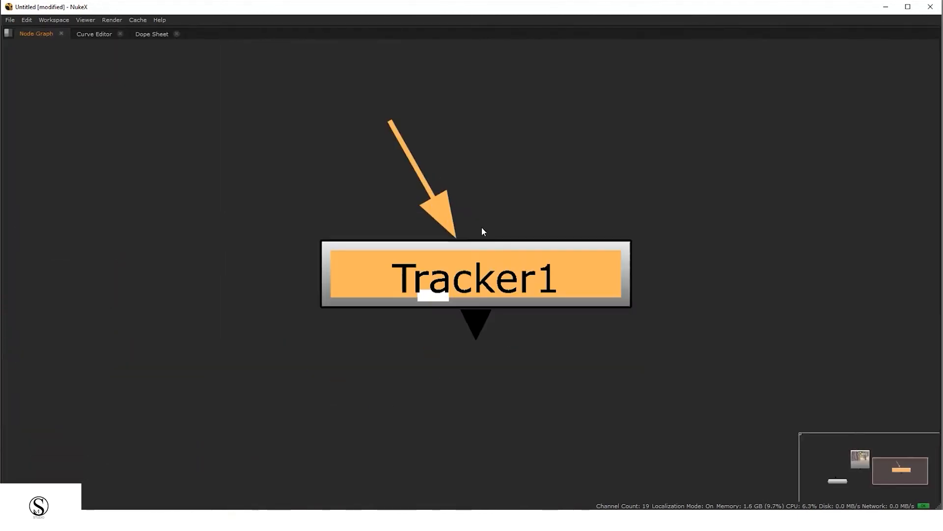
drag(704, 121, 317, 432)
scroll(558, 242, down, 1)
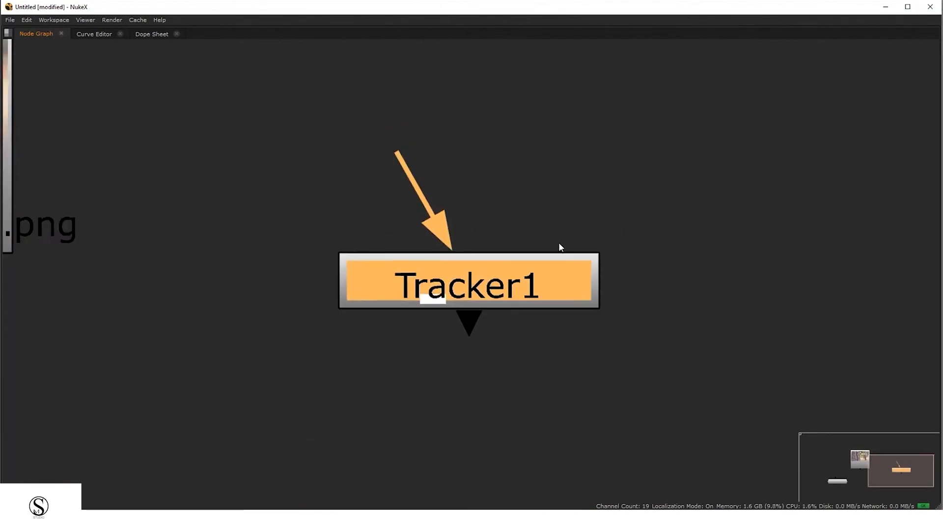
middle_drag(559, 242, 510, 260)
drag(371, 206, 244, 170)
scroll(433, 172, down, 2)
drag(432, 297, 441, 375)
drag(428, 293, 647, 362)
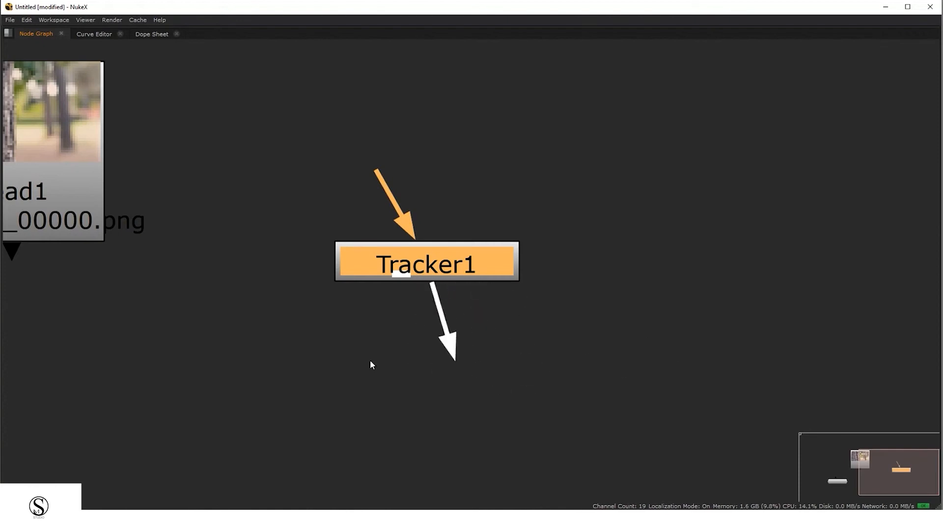
drag(382, 193, 388, 157)
scroll(426, 194, down, 3)
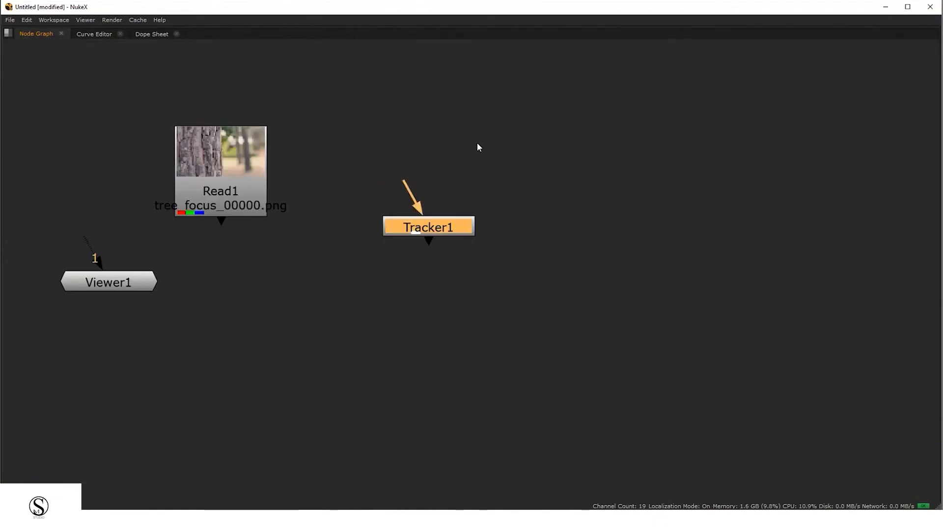
drag(476, 143, 481, 208)
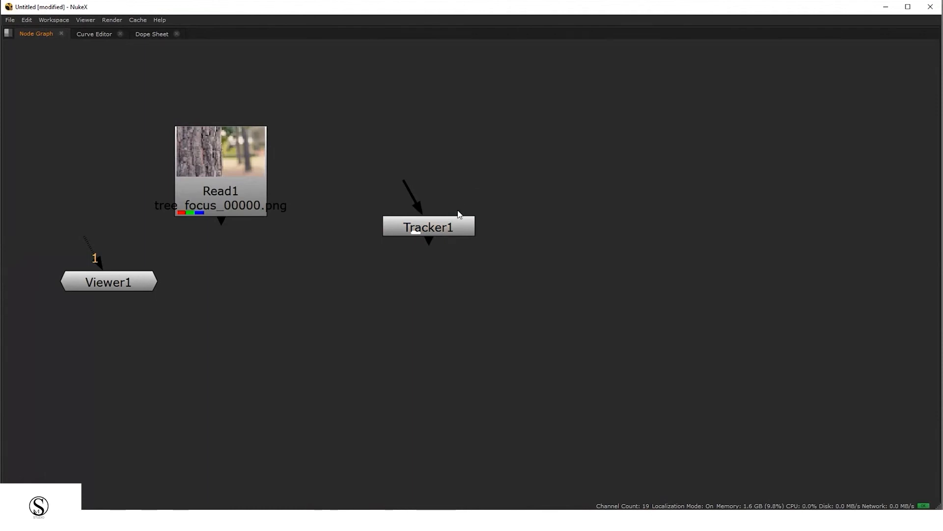
Reposition Read1 relative to Tracker1, select Tracker1 and restore the normal panel layout
drag(234, 196, 285, 178)
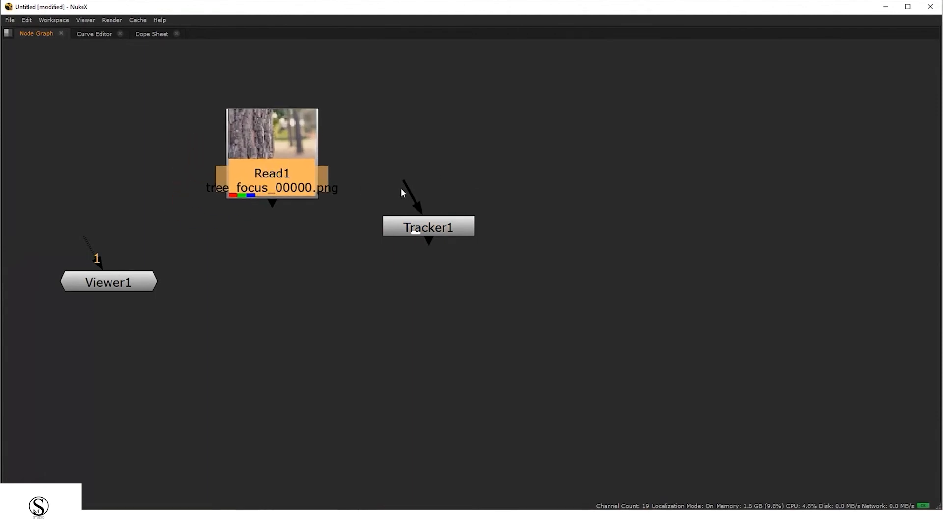
drag(407, 191, 435, 184)
middle_drag(508, 246, 450, 261)
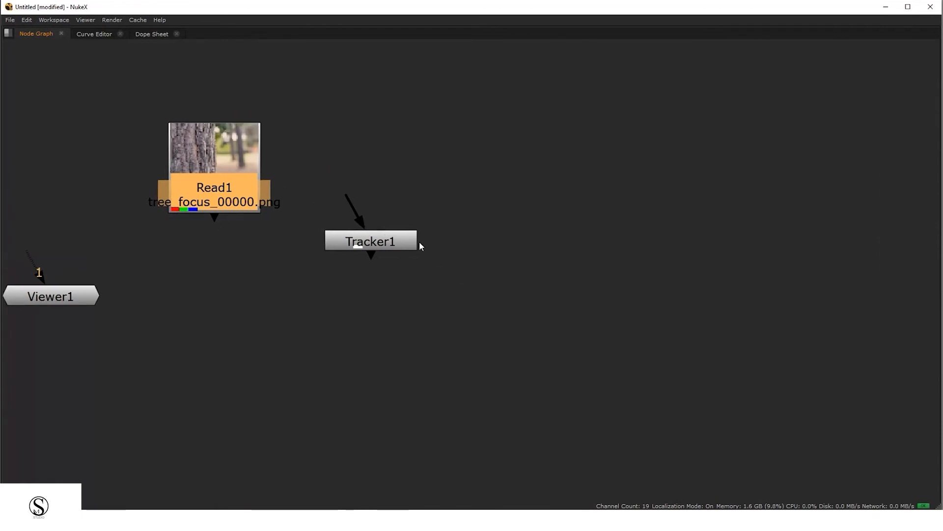
click(364, 243)
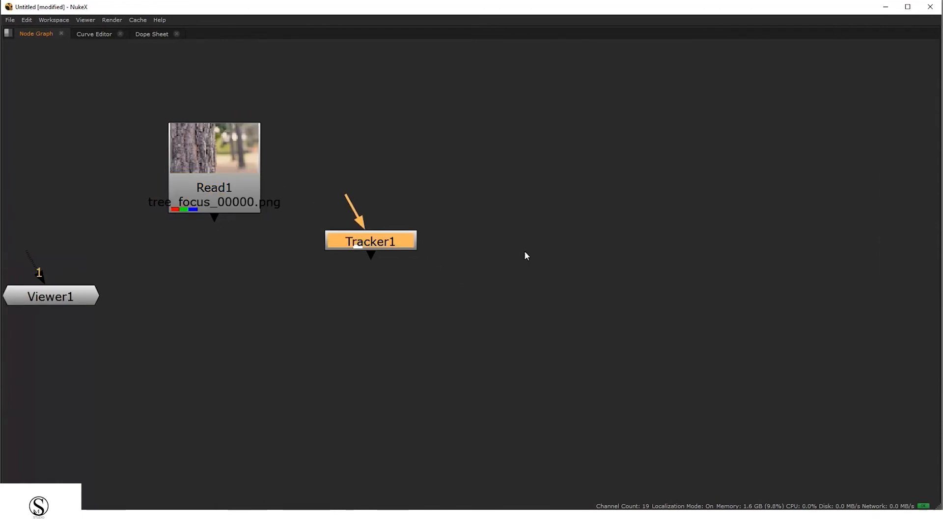
click(400, 226)
click(393, 243)
key(space)
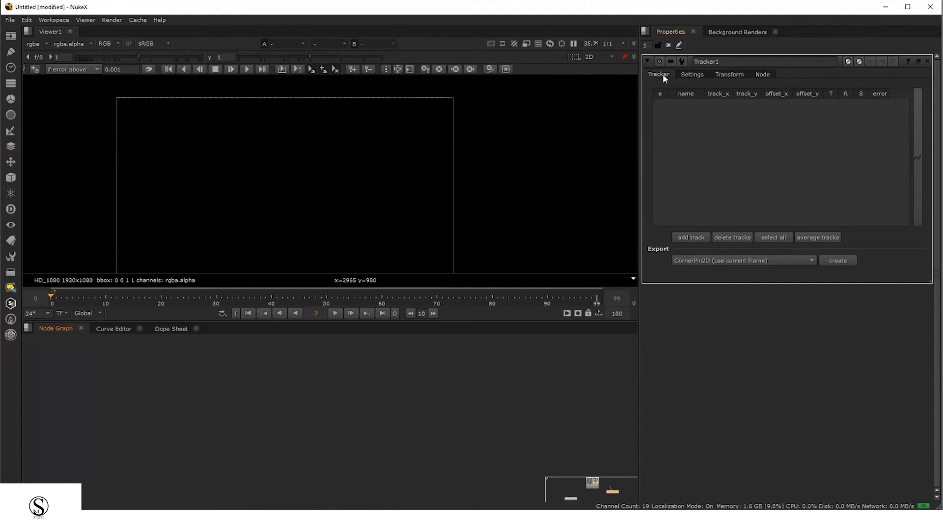
Browse Tracker1's Tracker, Settings, Transform and Node property tabs
click(698, 75)
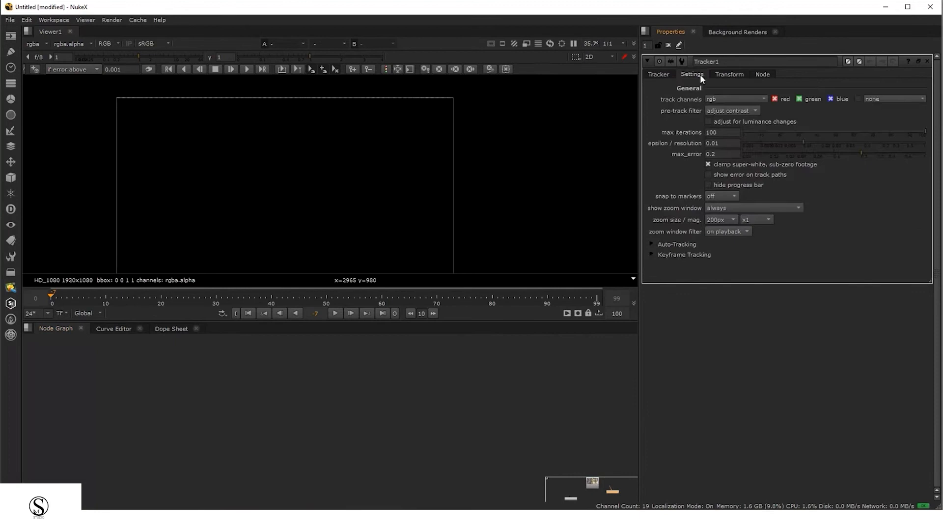
click(736, 75)
click(762, 74)
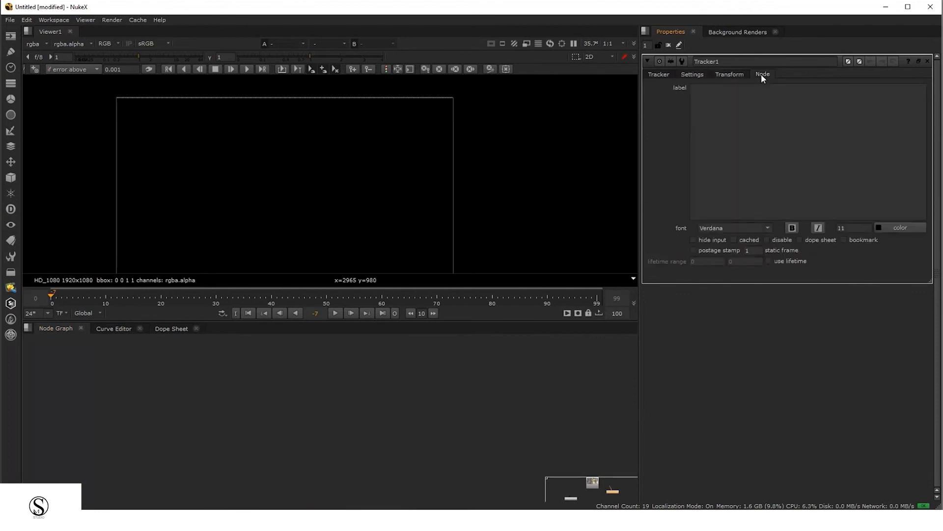
click(653, 72)
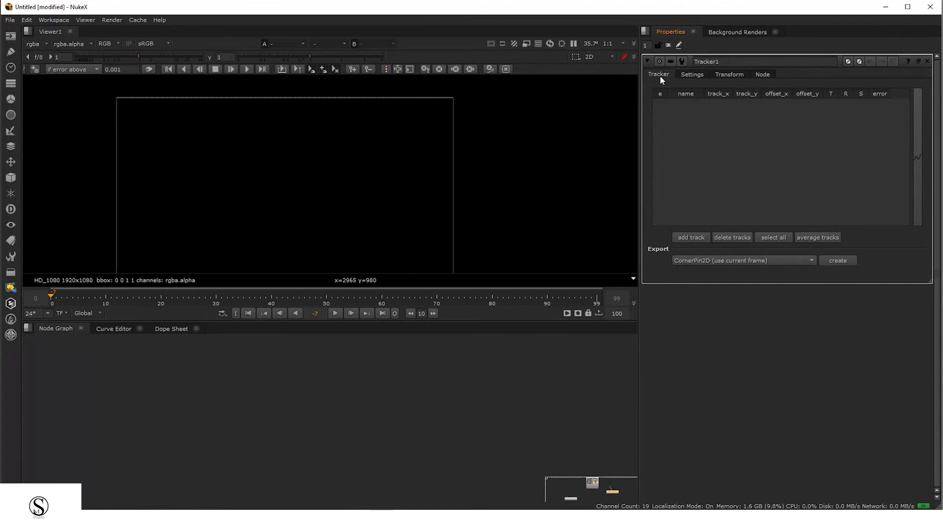
click(732, 74)
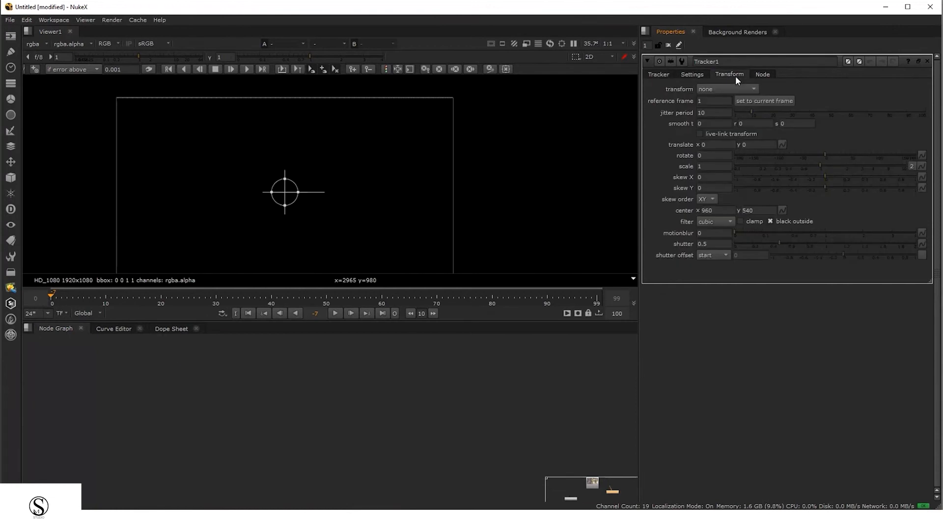
click(662, 75)
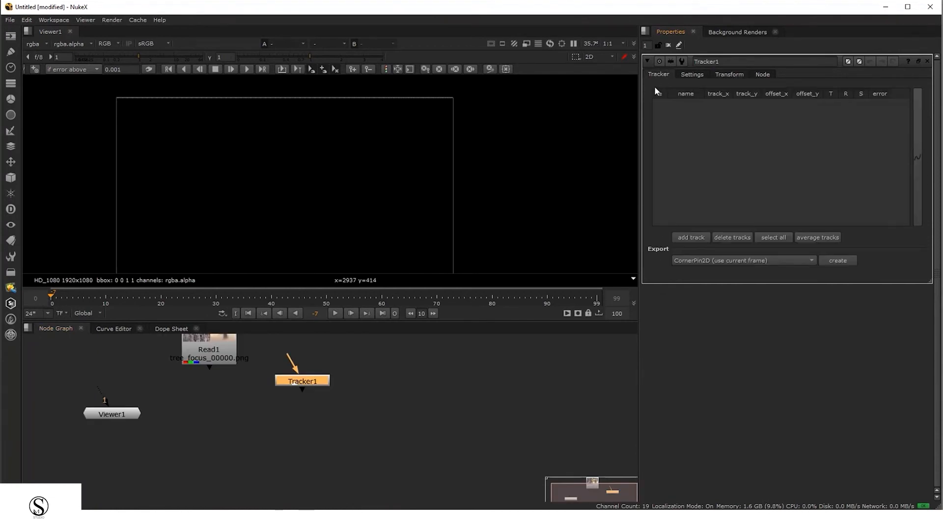
click(731, 73)
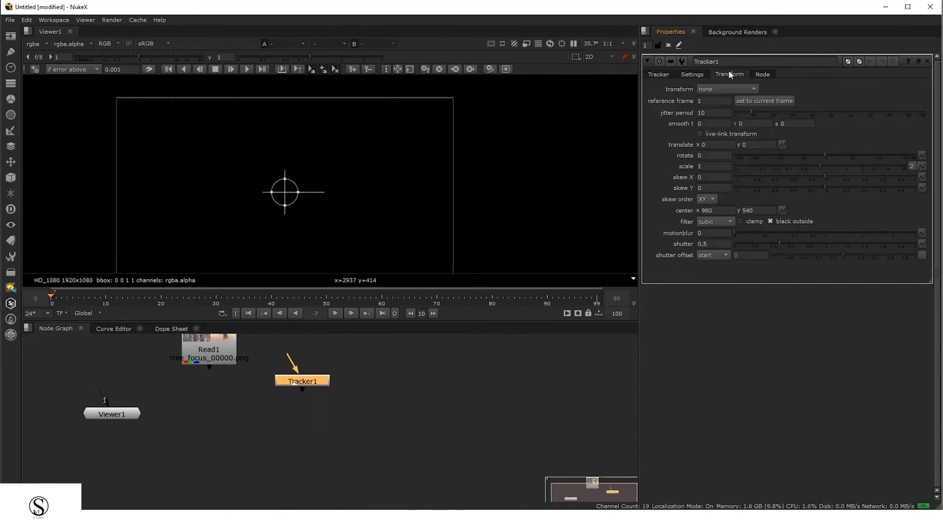
click(656, 74)
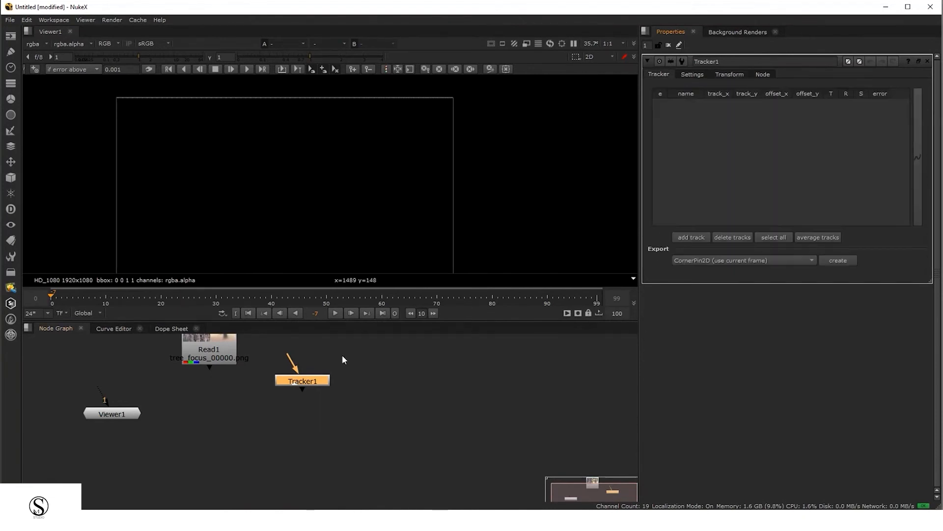
Stack Read1 above Tracker1 and connect Viewer1 so the footage shows in the viewer
middle_drag(314, 390, 357, 425)
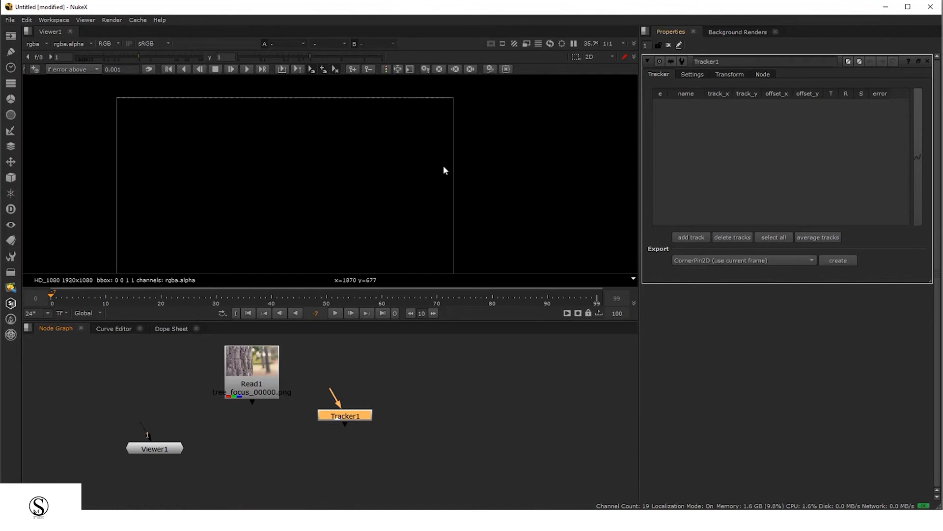
middle_drag(368, 212, 403, 182)
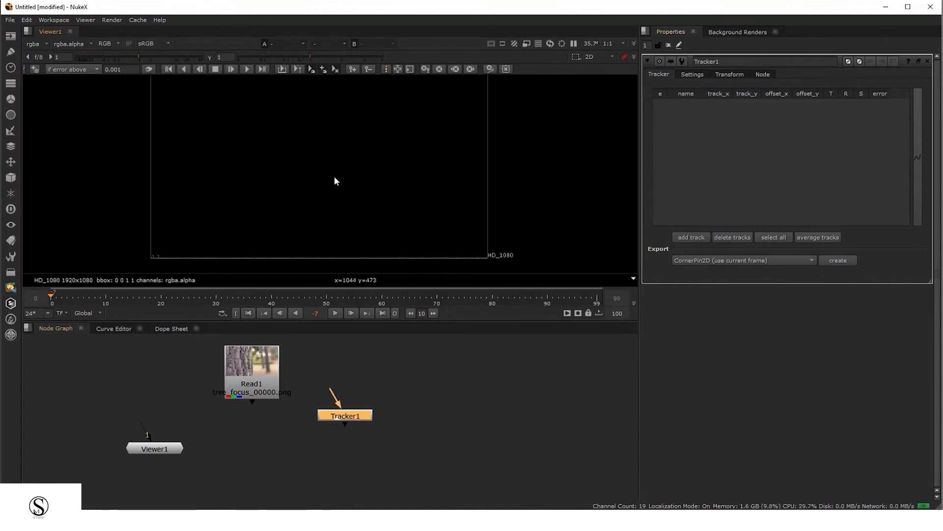
middle_drag(338, 185, 372, 180)
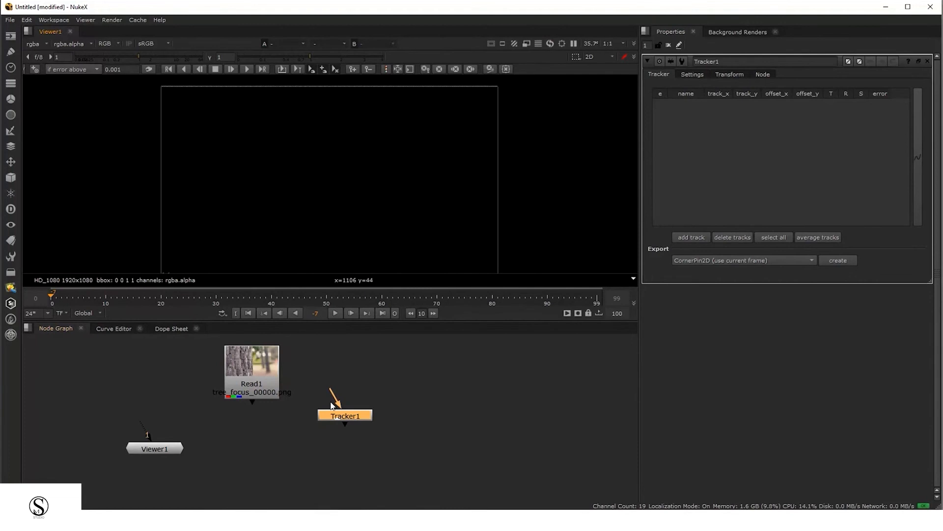
drag(337, 419, 329, 451)
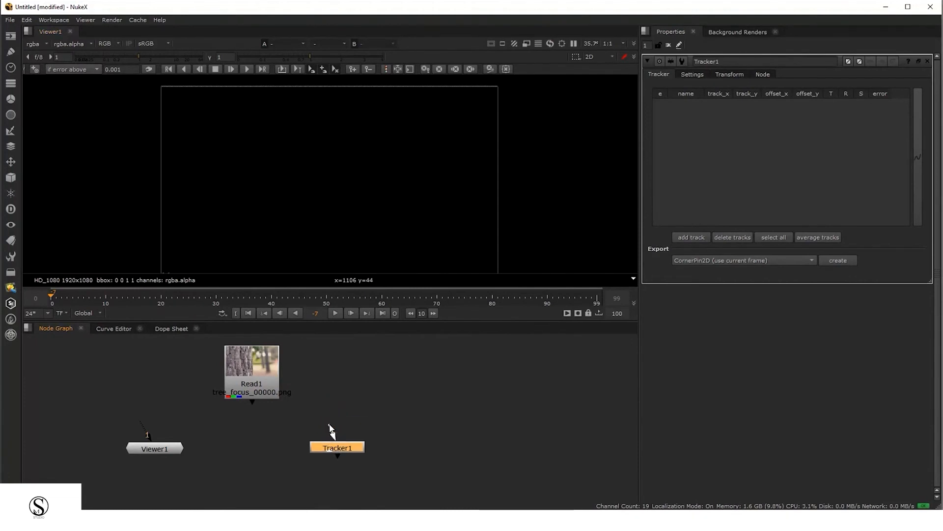
drag(329, 432, 277, 397)
drag(337, 450, 250, 445)
drag(166, 449, 275, 440)
drag(383, 458, 417, 445)
scroll(415, 445, up, 1)
scroll(362, 207, down, 2)
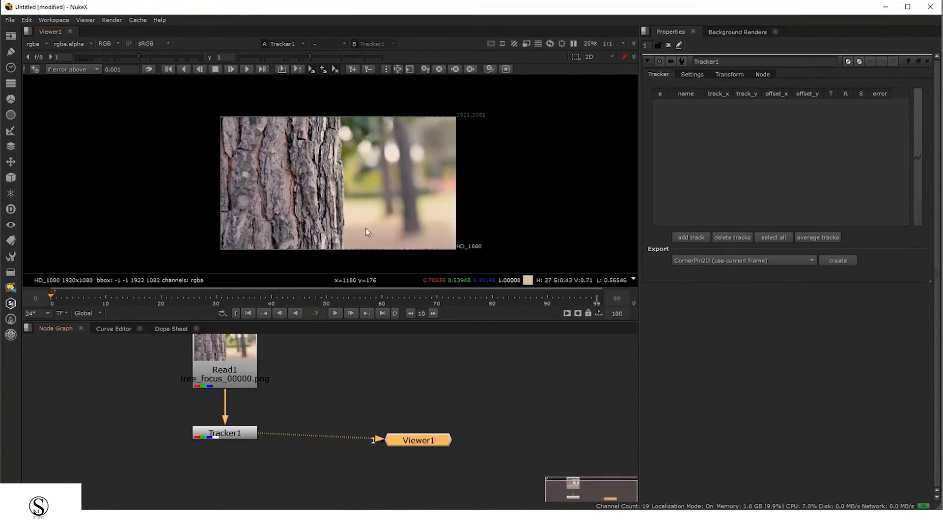
scroll(388, 208, up, 1)
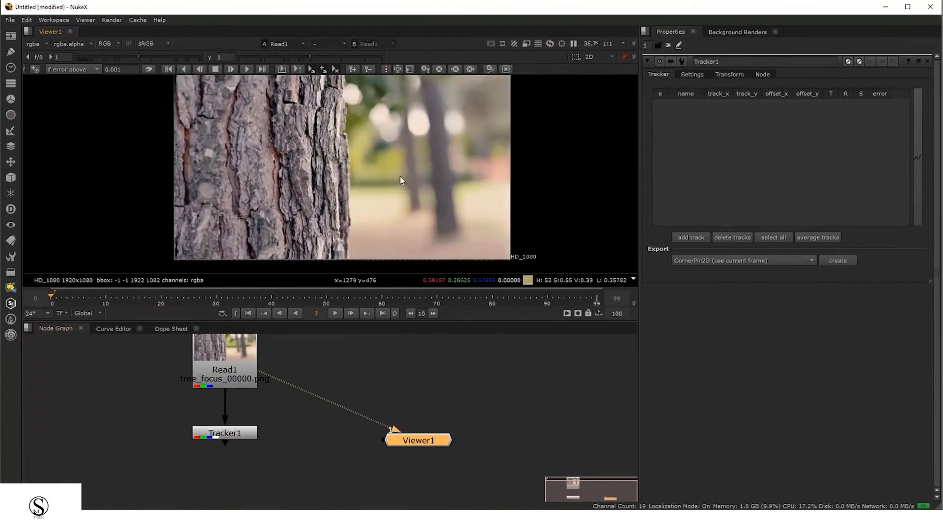
middle_drag(433, 155, 440, 177)
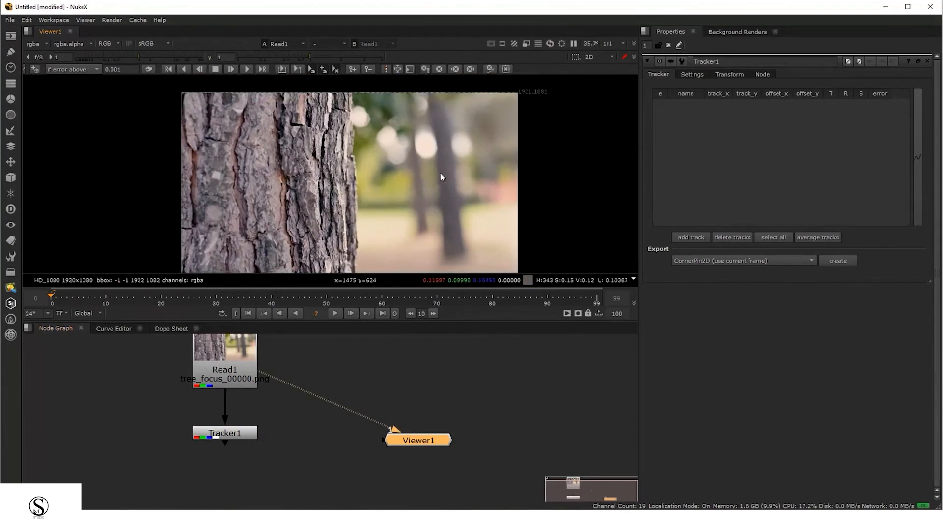
Enlarge the Viewer pane by moving its border with the Node Graph
drag(371, 321, 375, 361)
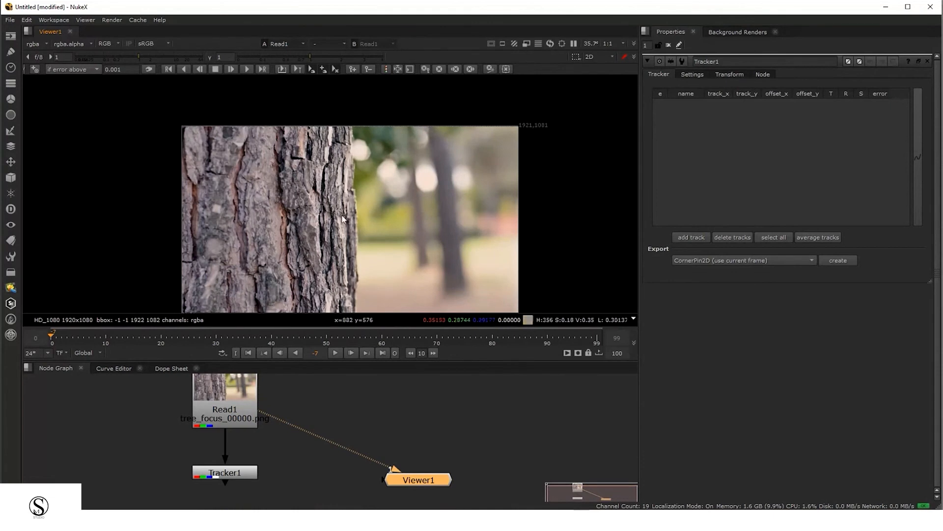
middle_drag(365, 235, 366, 215)
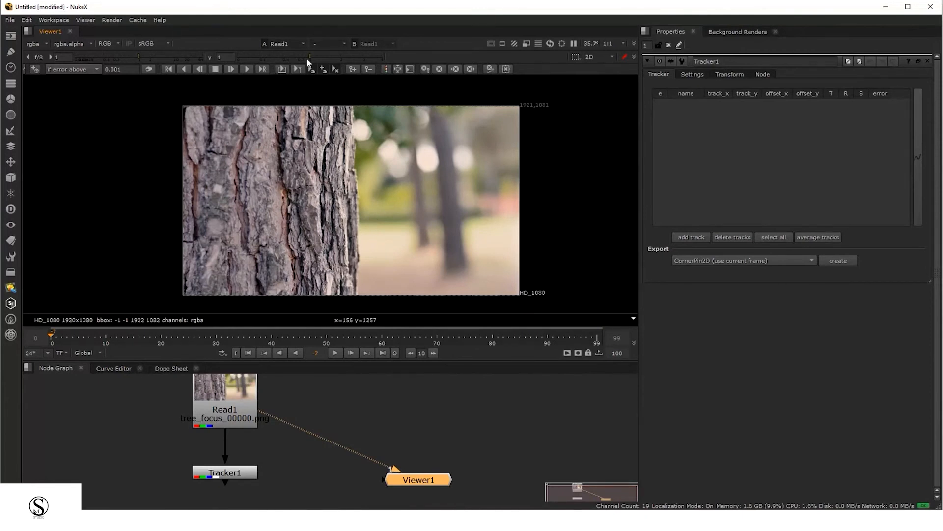
Try lowering the viewer's gain and gamma display settings, then reset both to their defaults
drag(307, 58, 267, 58)
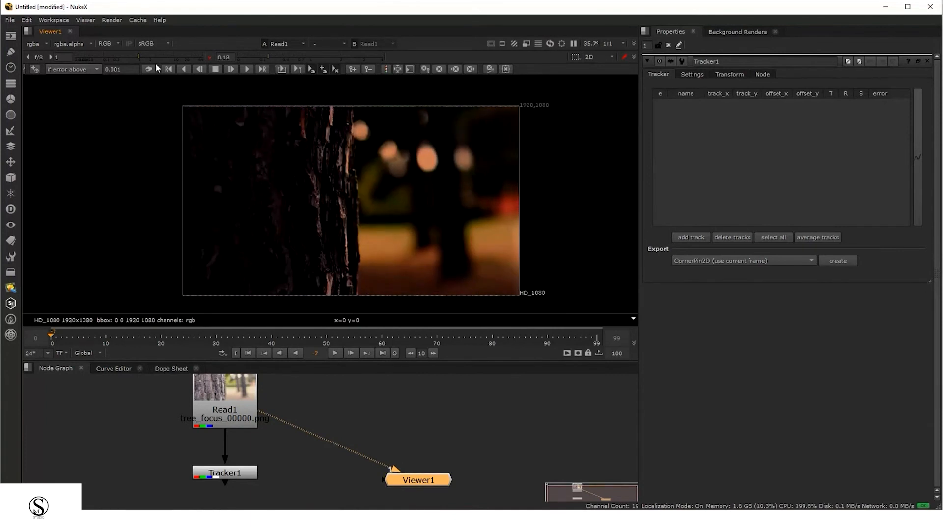
mouse_move(150, 57)
mouse_down()
mouse_move(159, 54)
mouse_move(141, 54)
mouse_up()
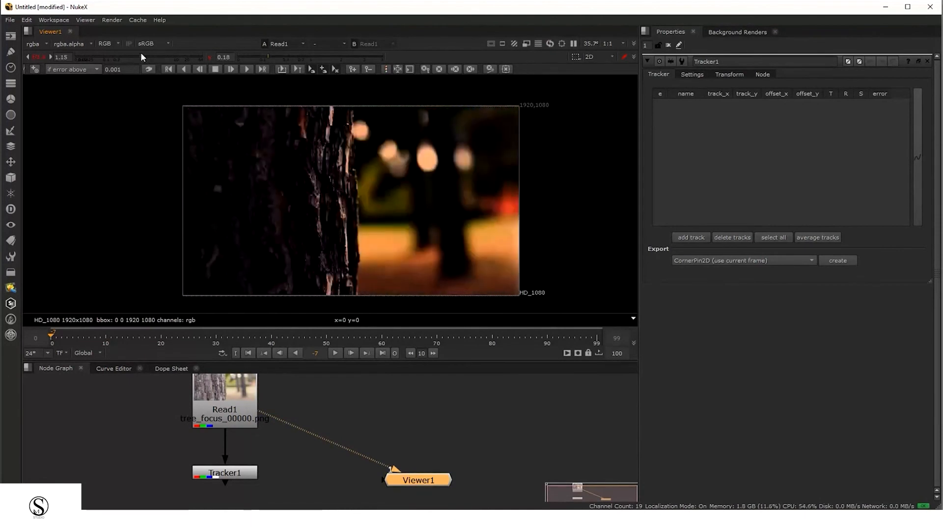
drag(295, 57, 263, 59)
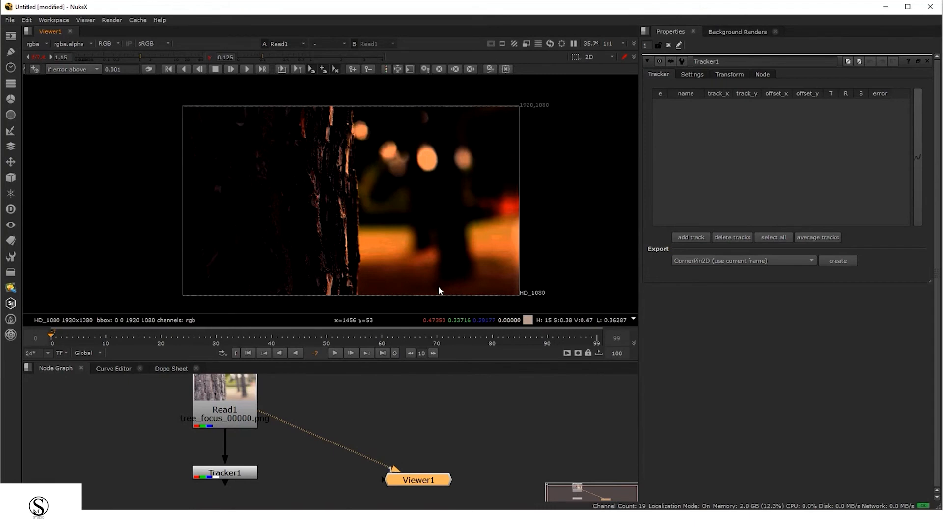
click(298, 56)
click(154, 54)
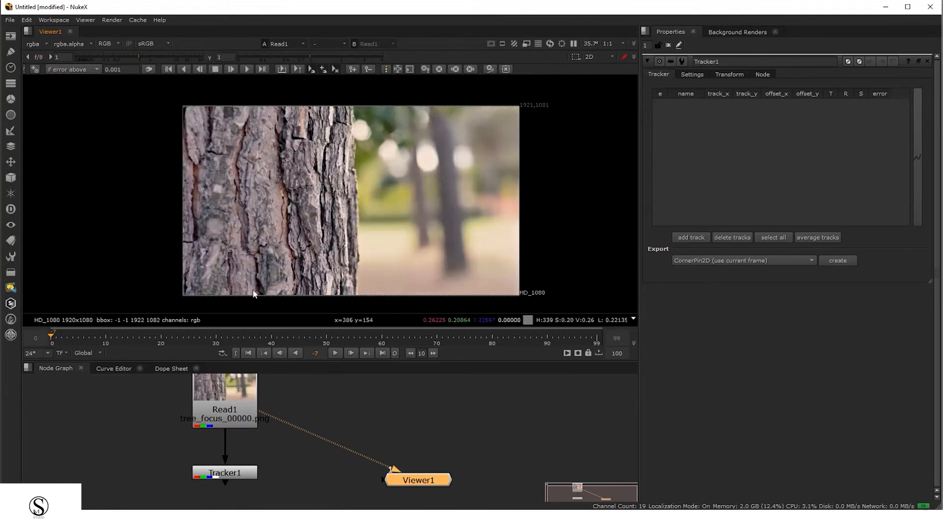
Move Read1 up and nudge Tracker1 down to make room between the two nodes
drag(231, 417, 231, 402)
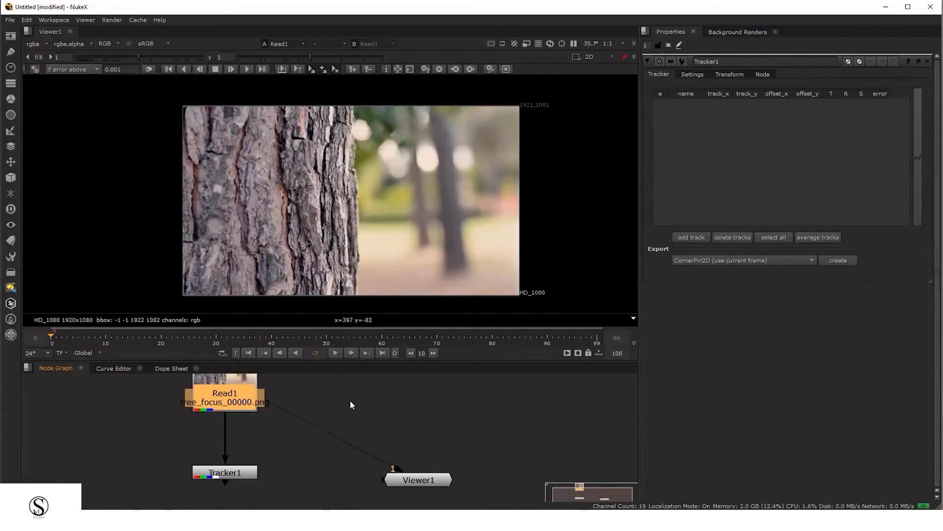
drag(249, 473, 249, 476)
click(386, 409)
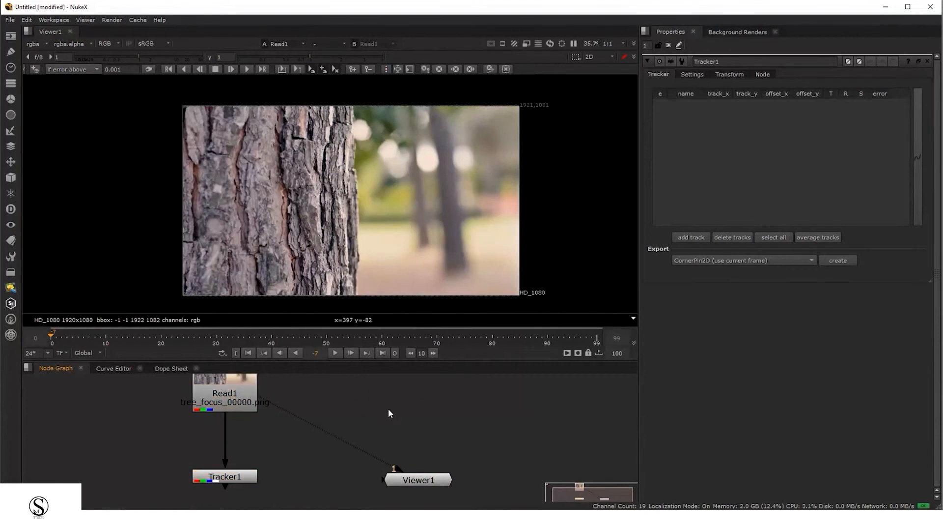
Insert a Grade node between Read1 and Tracker1 and connect Viewer1 to Grade1
key(g)
drag(384, 412, 227, 440)
drag(232, 473, 231, 477)
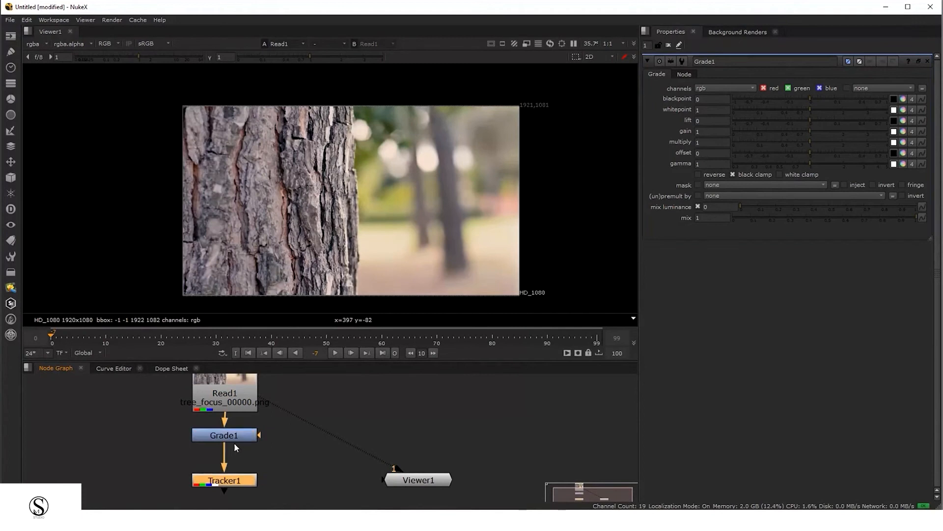
click(234, 439)
drag(284, 458, 228, 441)
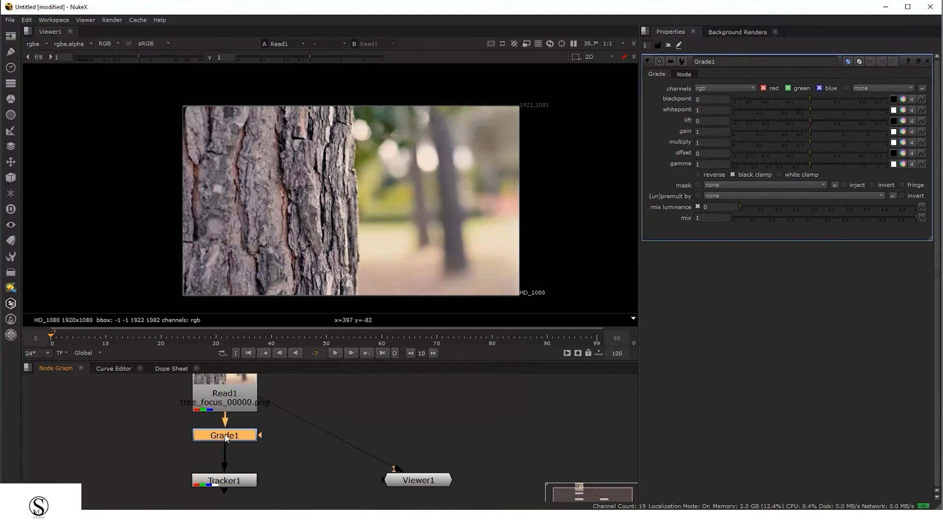
drag(411, 486, 436, 458)
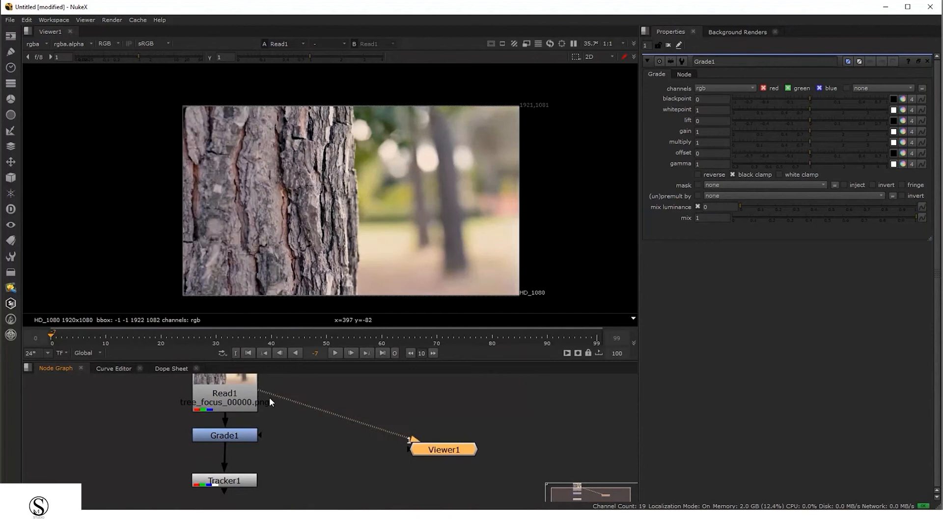
drag(270, 397, 271, 438)
click(234, 435)
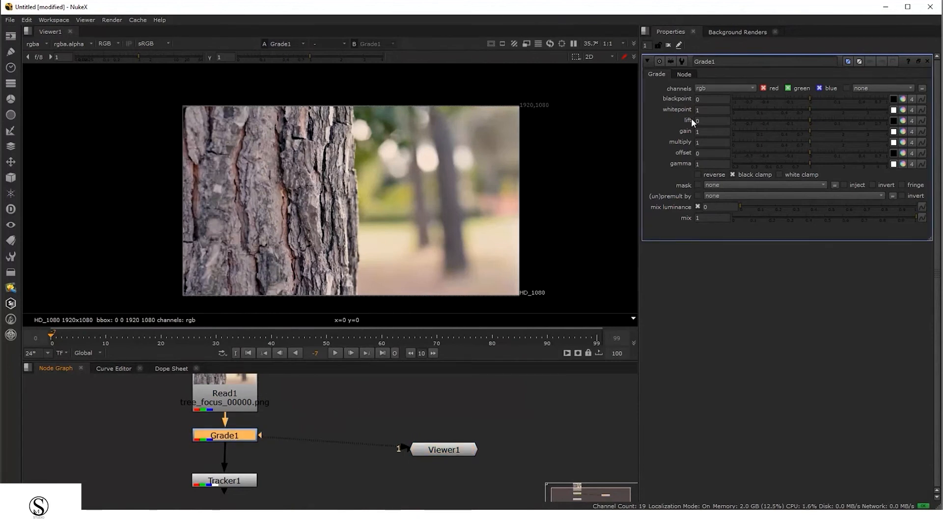
Experiment with Grade1's gain, whitepoint, multiply, offset and gamma, then delete the Grade node
drag(807, 131, 756, 139)
mouse_move(814, 162)
mouse_down()
mouse_move(853, 162)
mouse_move(781, 175)
mouse_move(848, 141)
mouse_move(804, 157)
mouse_move(827, 157)
mouse_up()
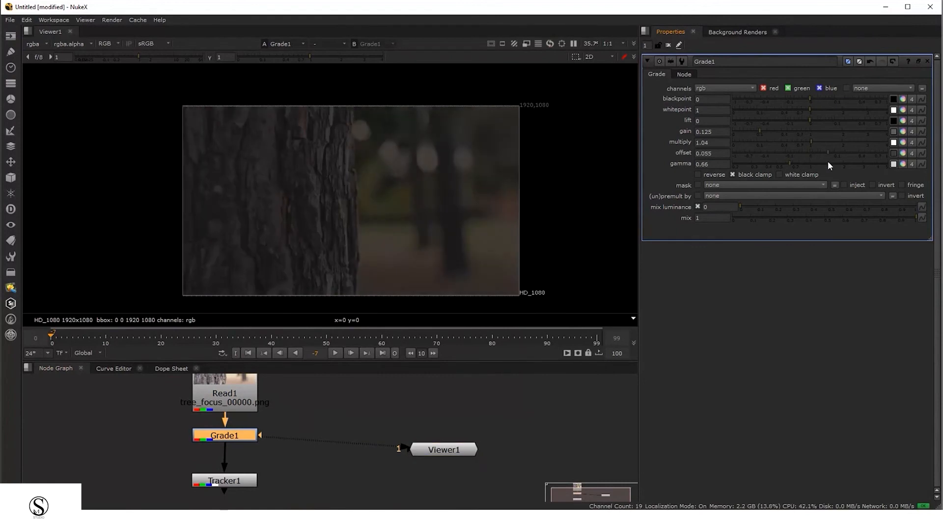
drag(827, 111, 839, 133)
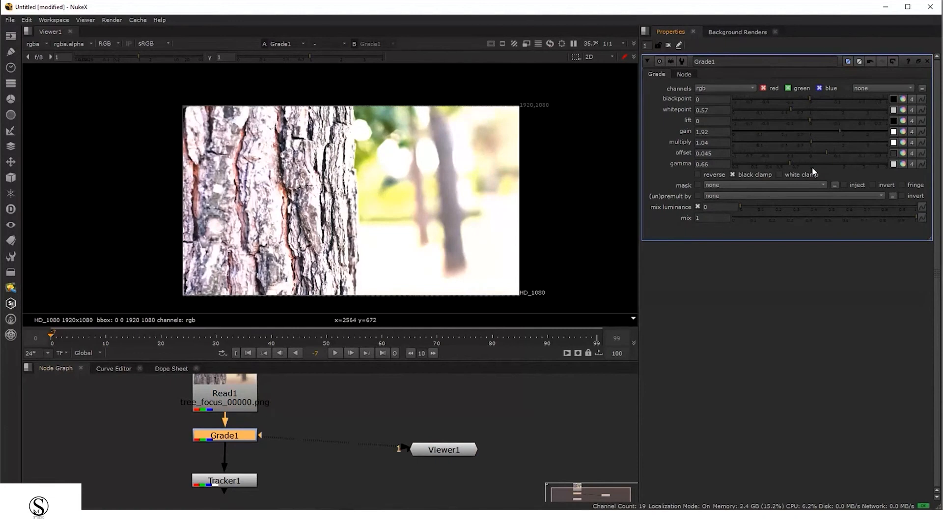
drag(812, 166, 707, 178)
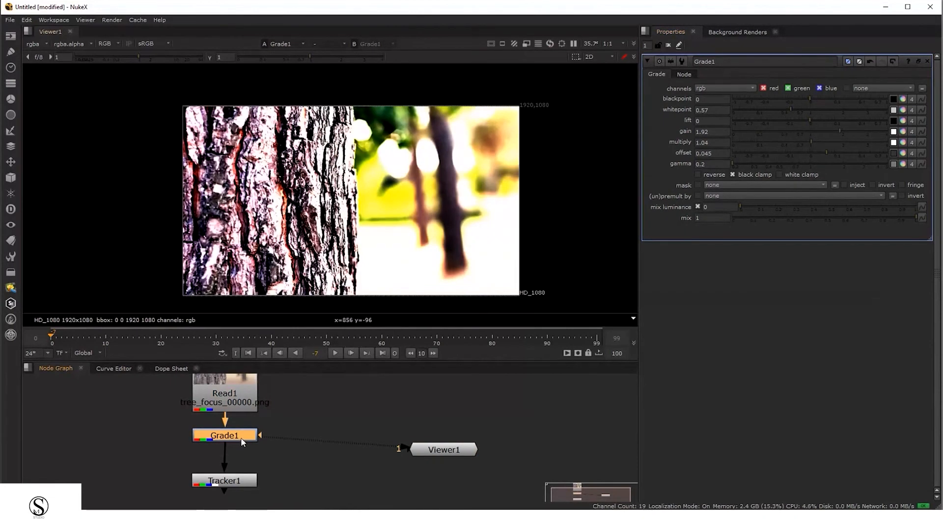
key(Delete)
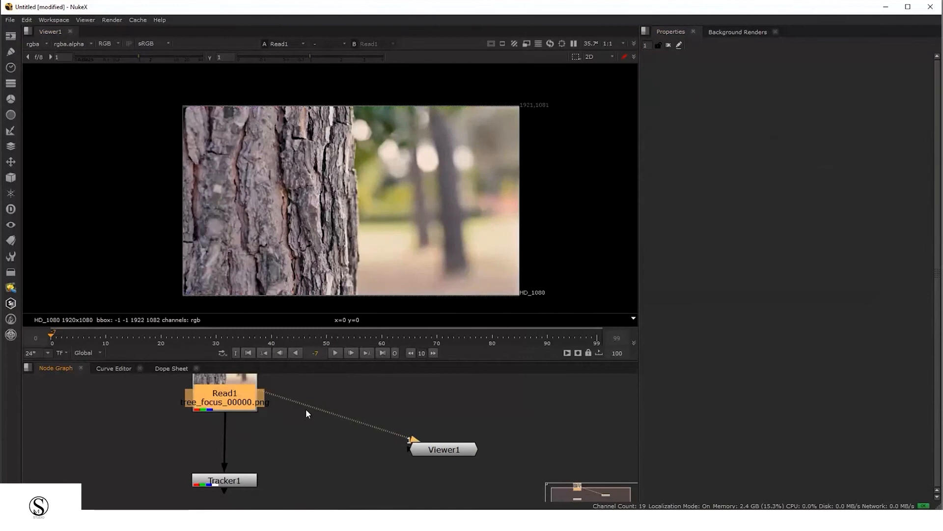
Connect Viewer1 to Tracker1's output and tidy the positions of Tracker1 and Viewer1
drag(282, 399, 245, 477)
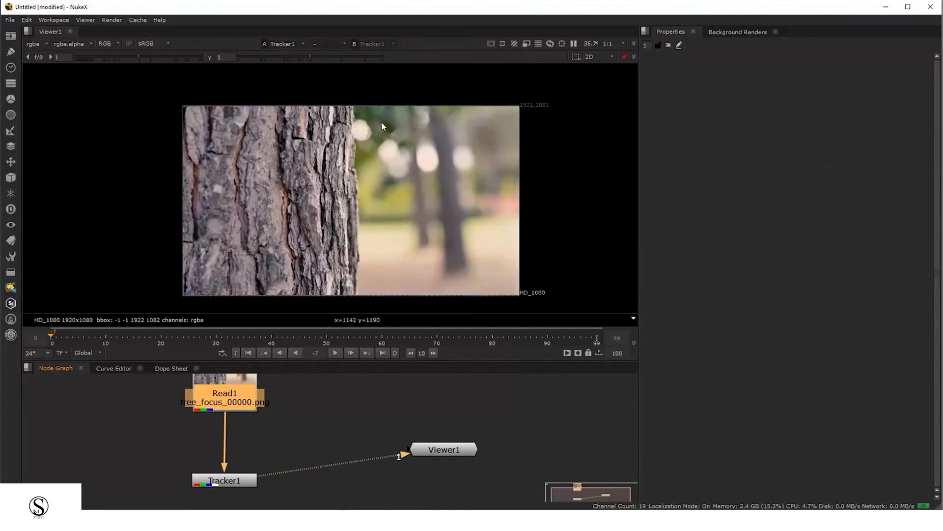
middle_drag(166, 428, 175, 411)
drag(446, 432, 444, 441)
click(250, 443)
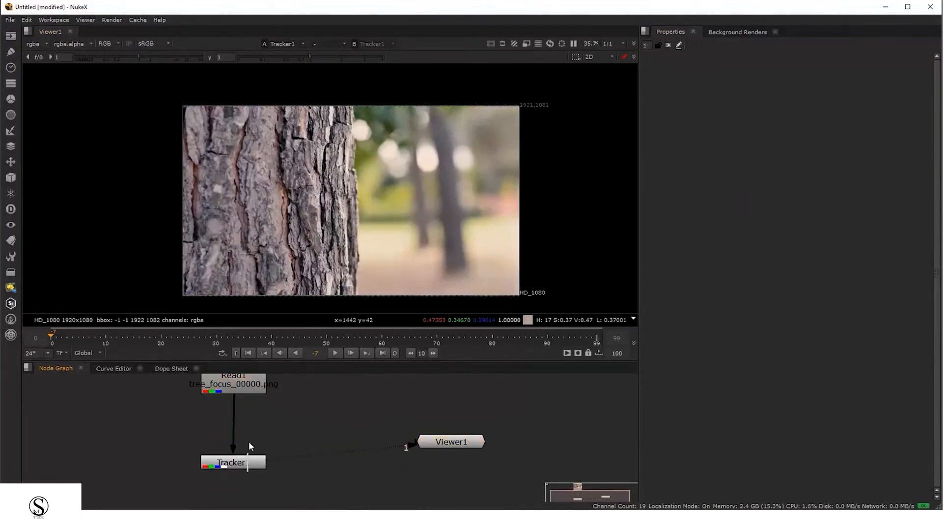
mouse_move(249, 464)
mouse_down()
mouse_move(234, 437)
mouse_move(236, 453)
mouse_up()
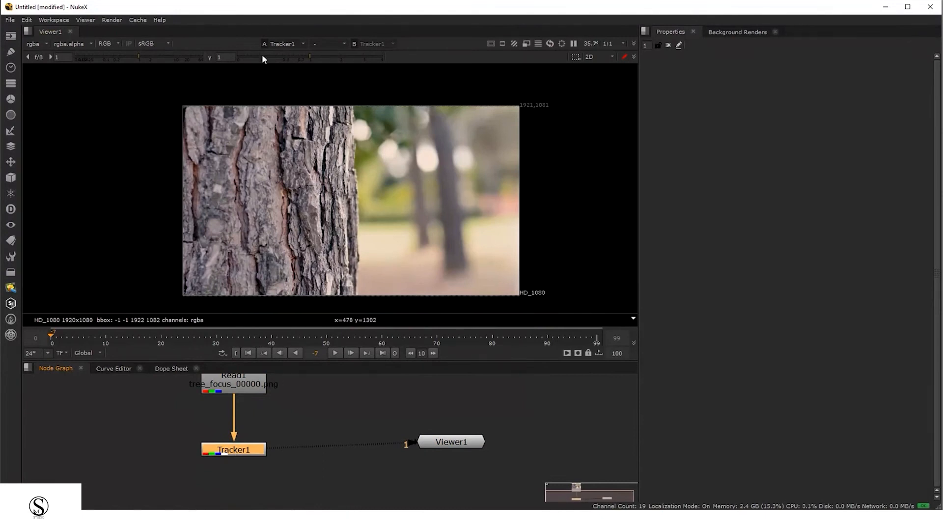
Open Tracker1's properties and place Viewer1 to the left of Tracker1
mouse_move(301, 56)
mouse_down()
mouse_move(262, 64)
mouse_move(310, 61)
mouse_up()
scroll(337, 231, up, 7)
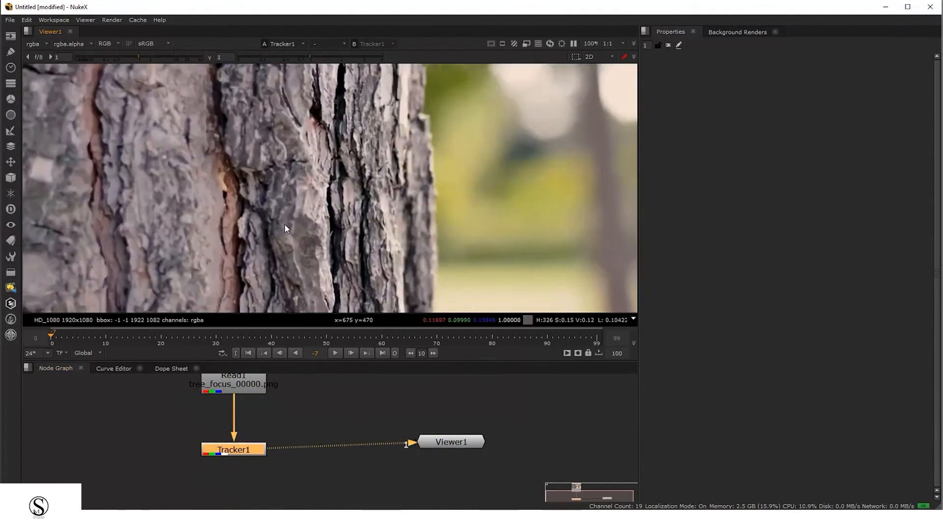
drag(290, 135, 289, 134)
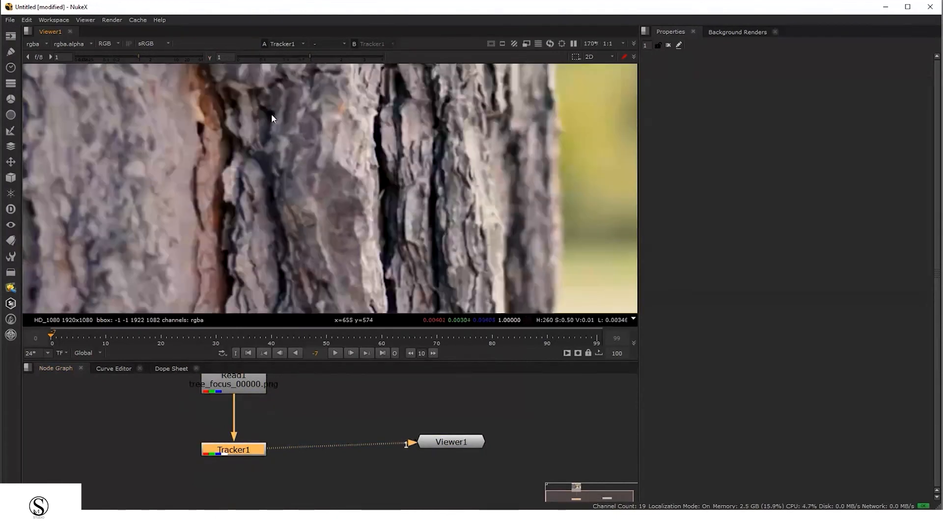
middle_drag(304, 198, 320, 252)
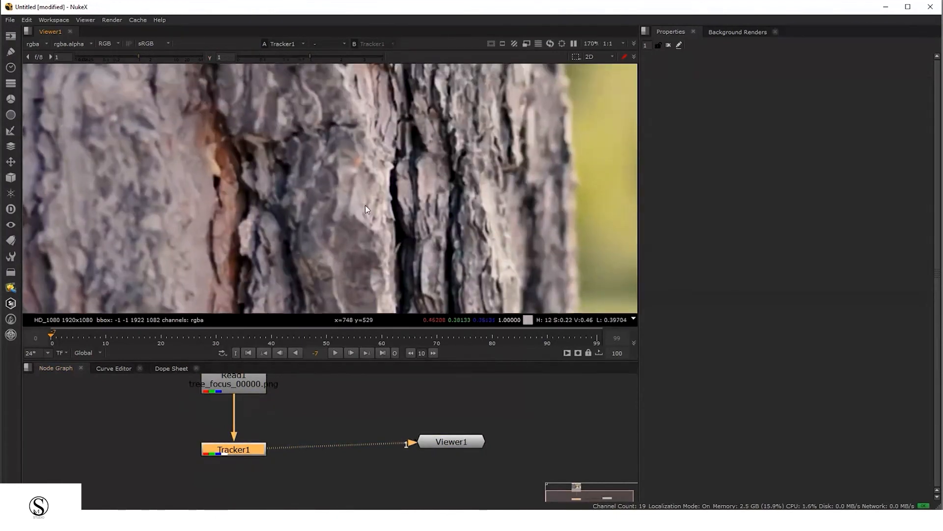
double_click(248, 454)
drag(443, 445, 141, 453)
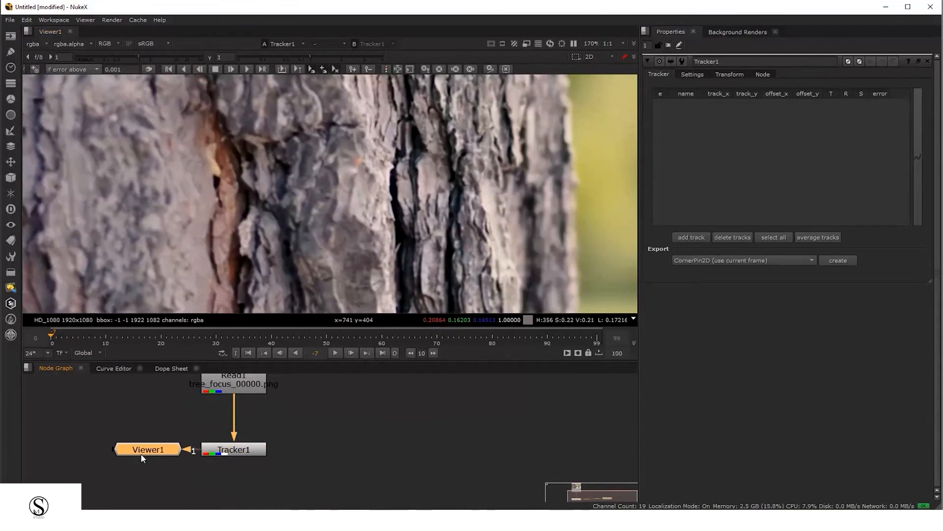
Fit the footage in the viewer and add the first track to Tracker1
key(f)
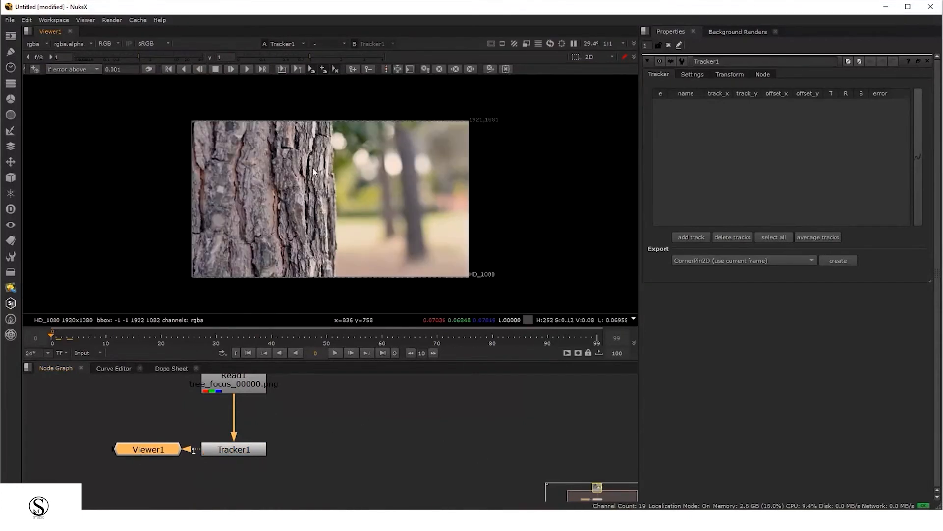
scroll(309, 178, up, 2)
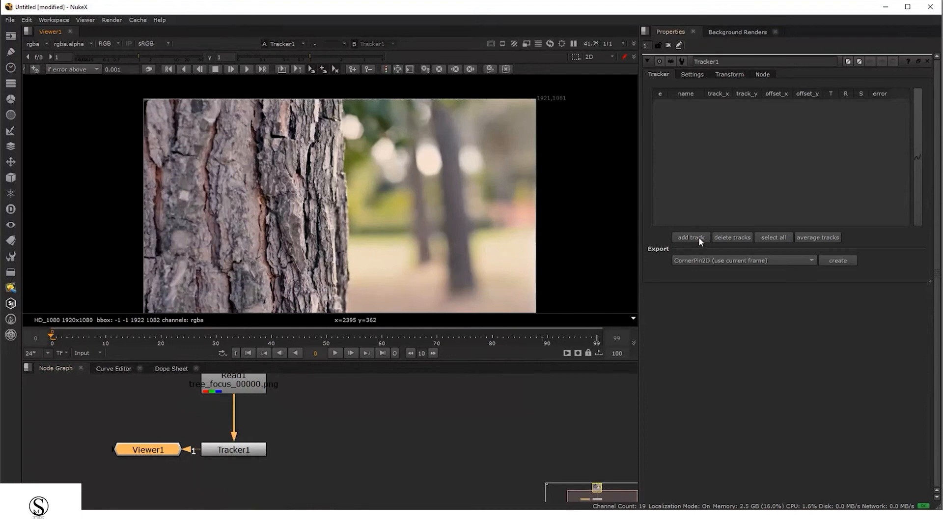
click(239, 456)
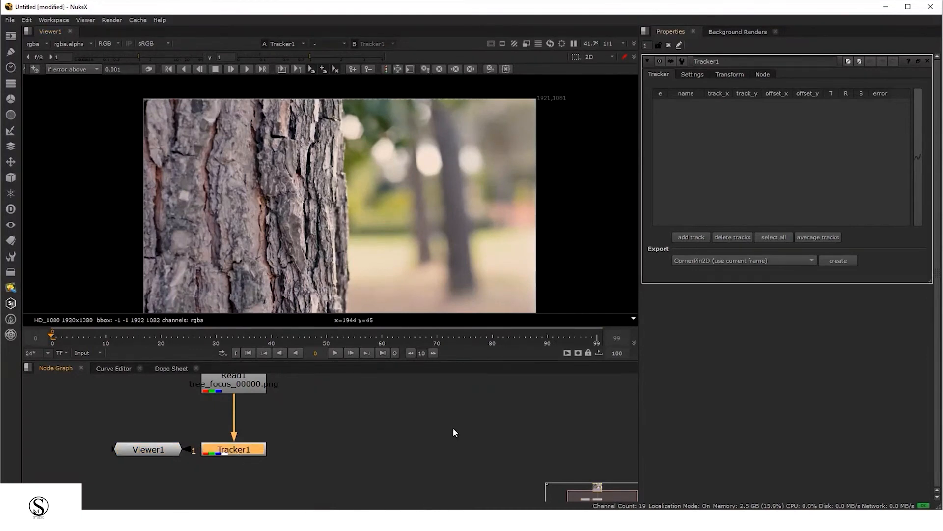
click(694, 237)
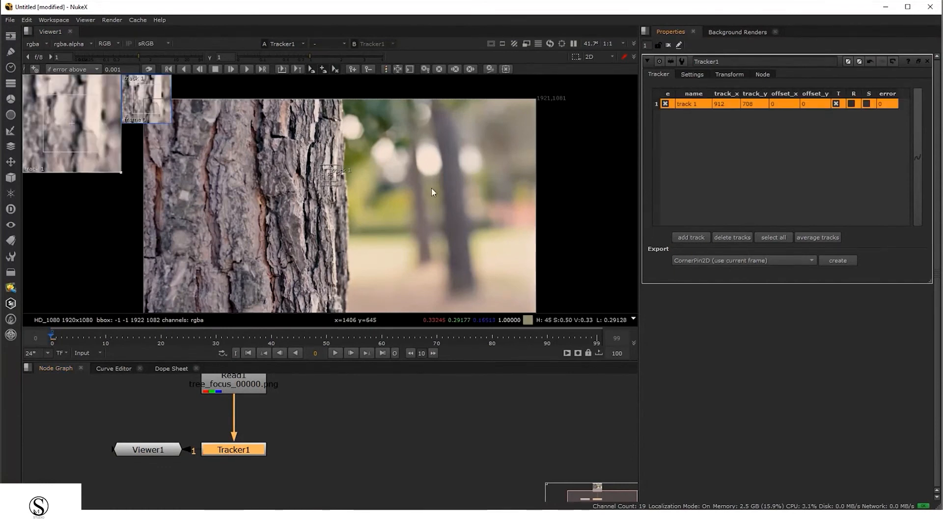
Add six more tracks to Tracker1's track list
scroll(431, 188, down, 1)
middle_drag(467, 257, 473, 255)
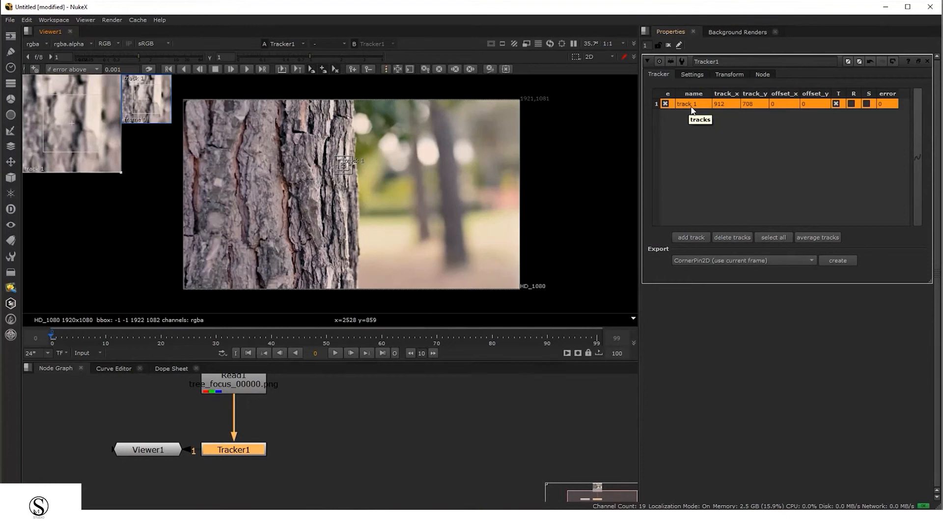
click(699, 238)
click(699, 238)
click(700, 238)
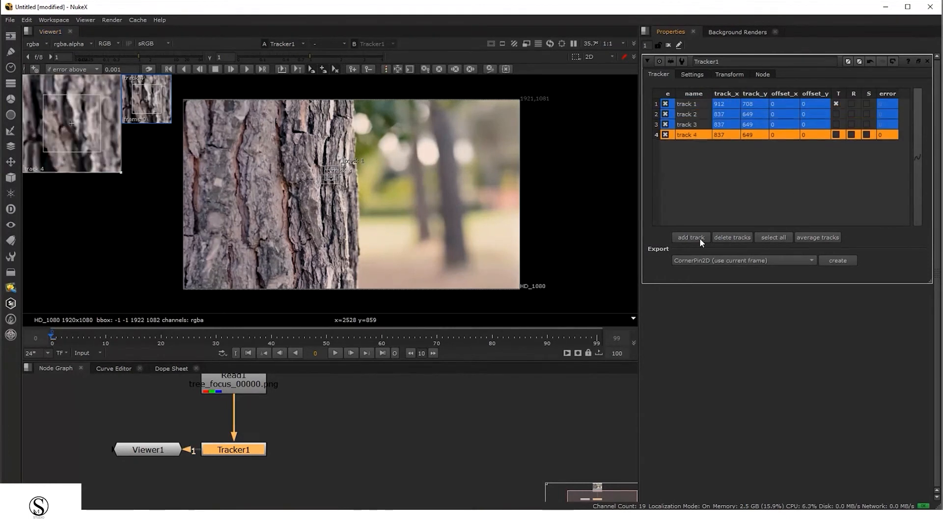
click(700, 238)
click(699, 238)
click(699, 238)
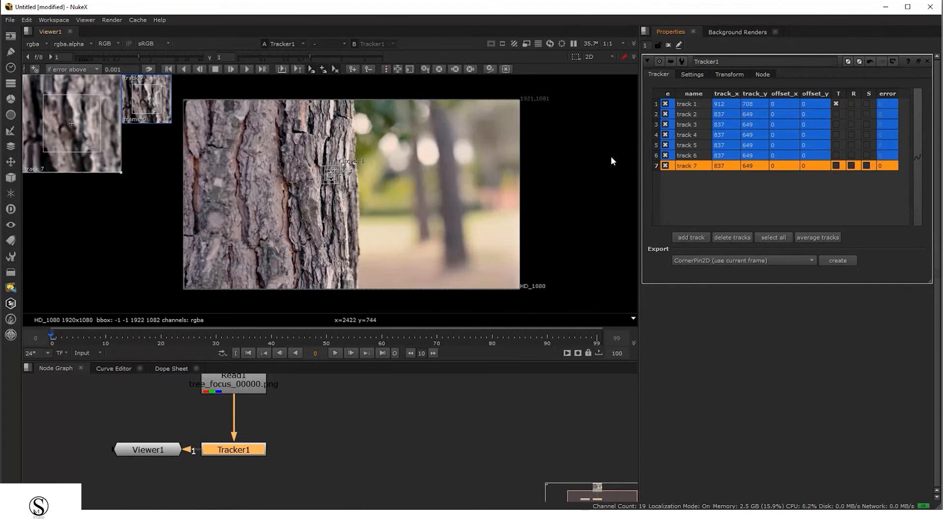
Select tracks 1, 2 and 3 in turn to inspect their tracking boxes in the viewer
click(687, 104)
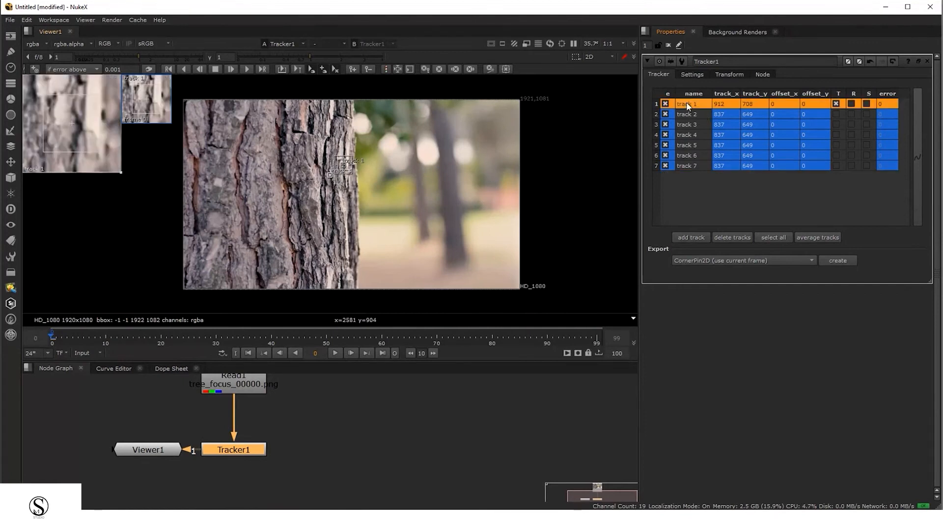
click(691, 115)
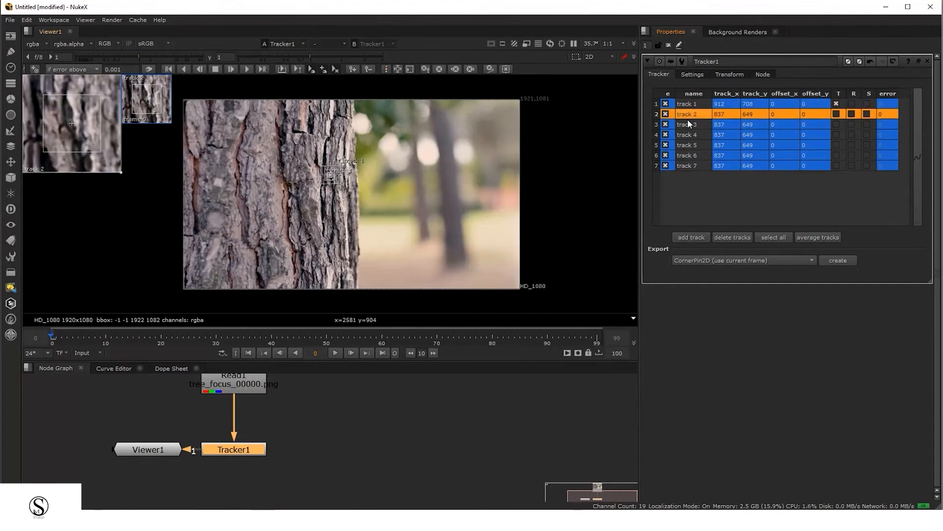
click(686, 126)
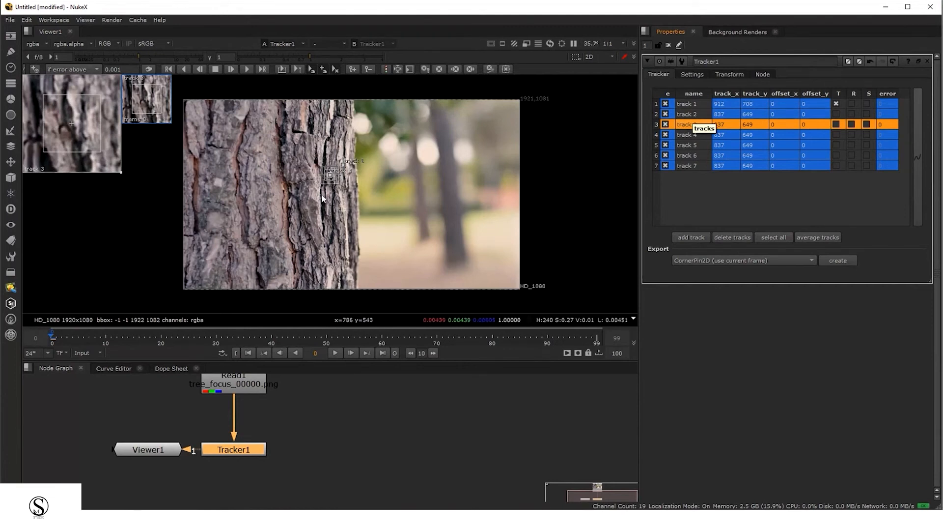
scroll(369, 187, up, 2)
scroll(328, 187, up, 3)
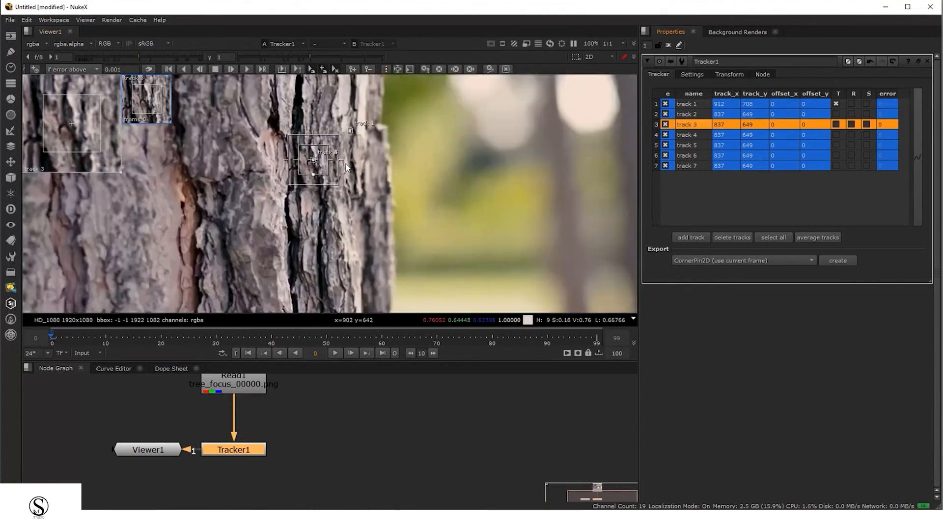
click(677, 117)
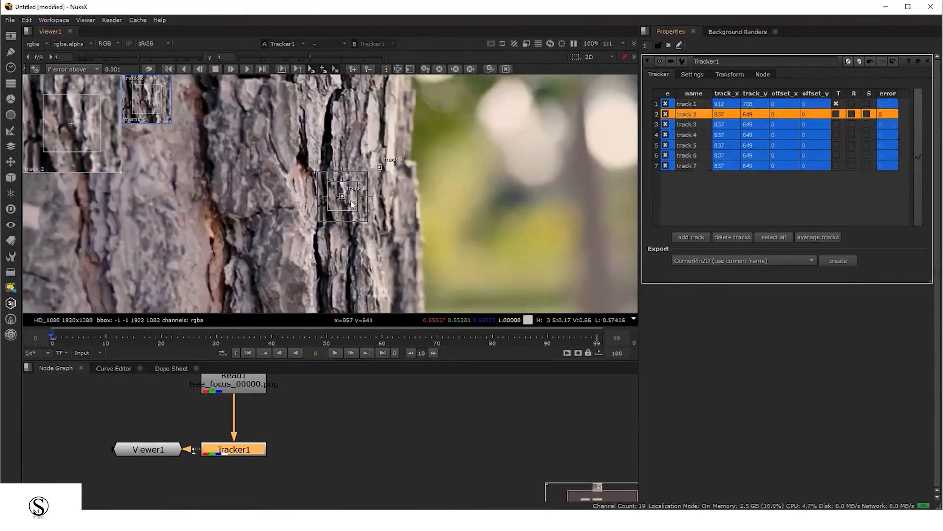
Move track 2 and track 3 off the bark onto the blurred background to the right of the trunk
scroll(352, 198, up, 2)
drag(352, 197, 558, 127)
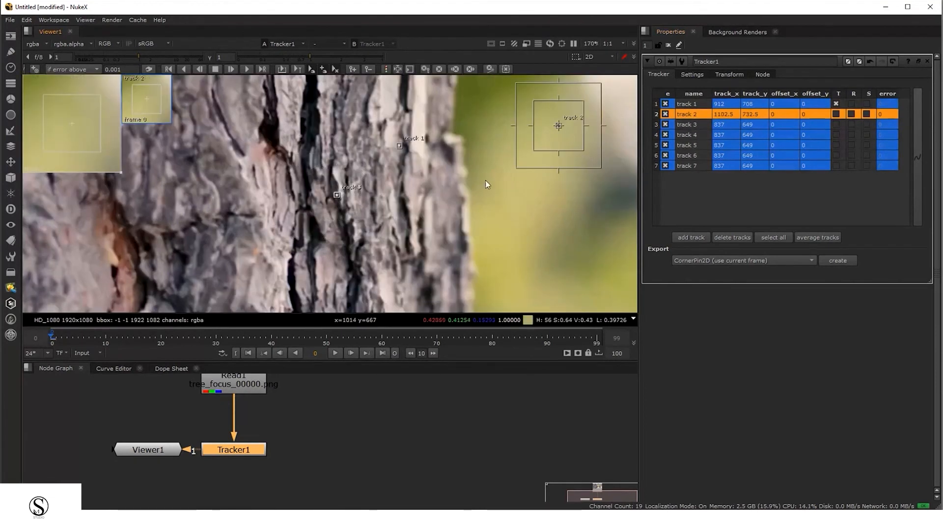
click(691, 124)
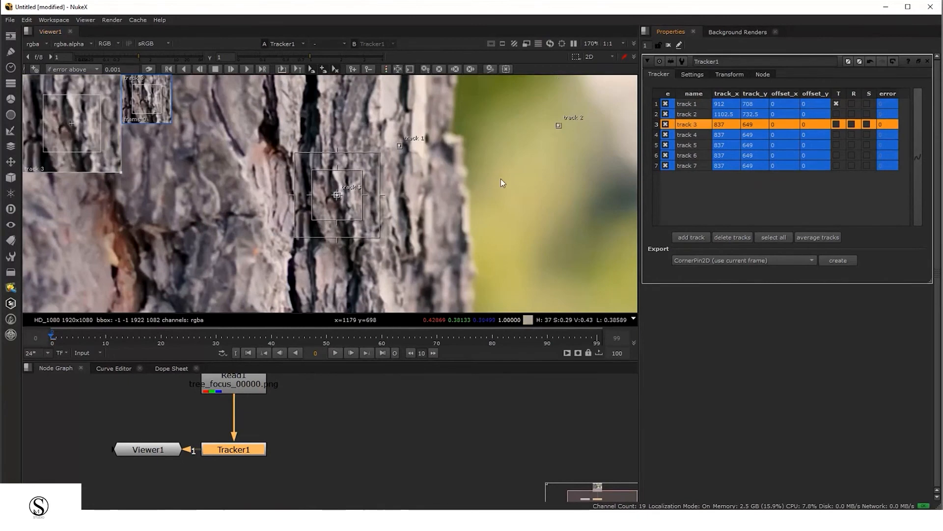
drag(336, 194, 581, 227)
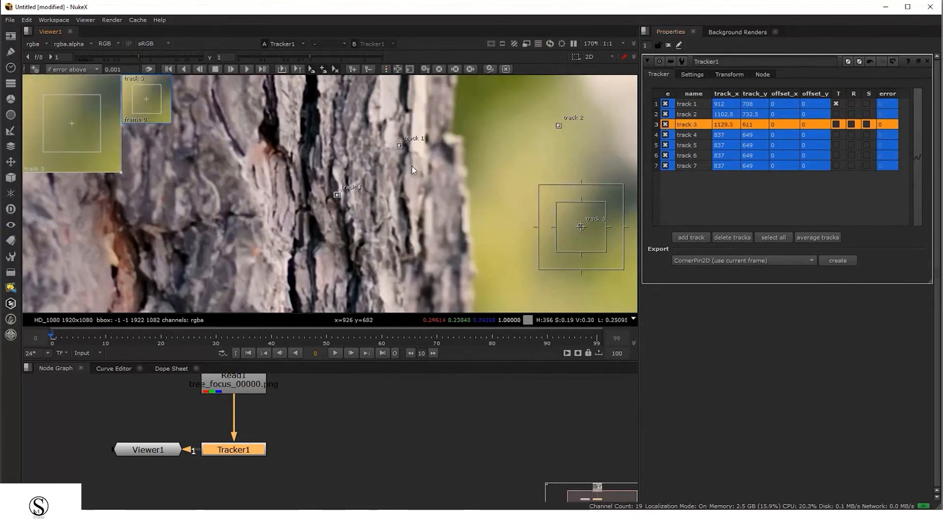
Move track 4 onto the background and track 5 onto the bark's left side
scroll(411, 166, up, 2)
middle_drag(569, 133, 431, 156)
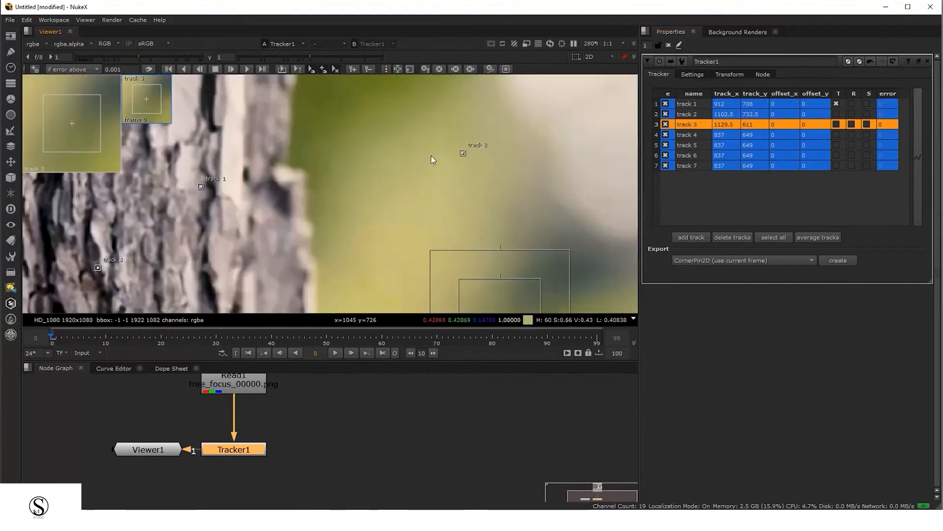
middle_drag(460, 244, 494, 134)
scroll(253, 224, down, 3)
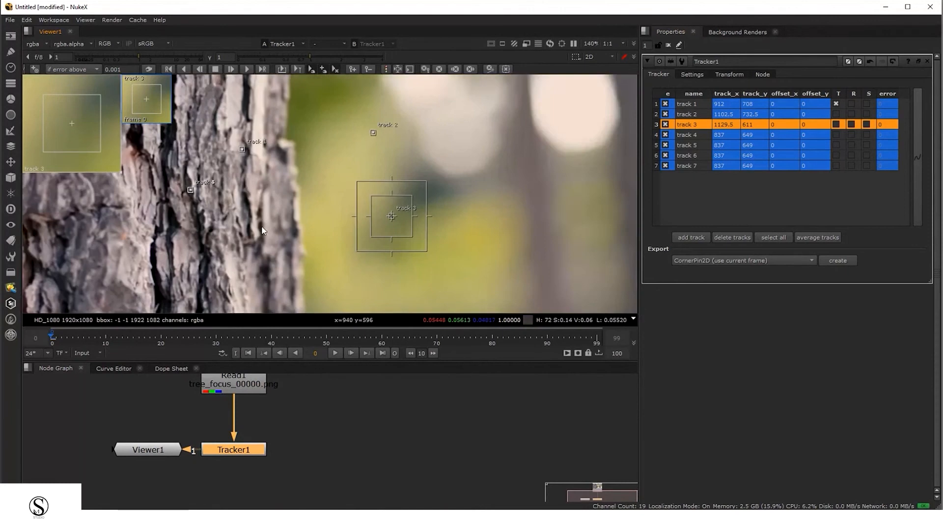
middle_drag(490, 185, 586, 180)
click(709, 140)
drag(289, 188, 537, 265)
click(712, 146)
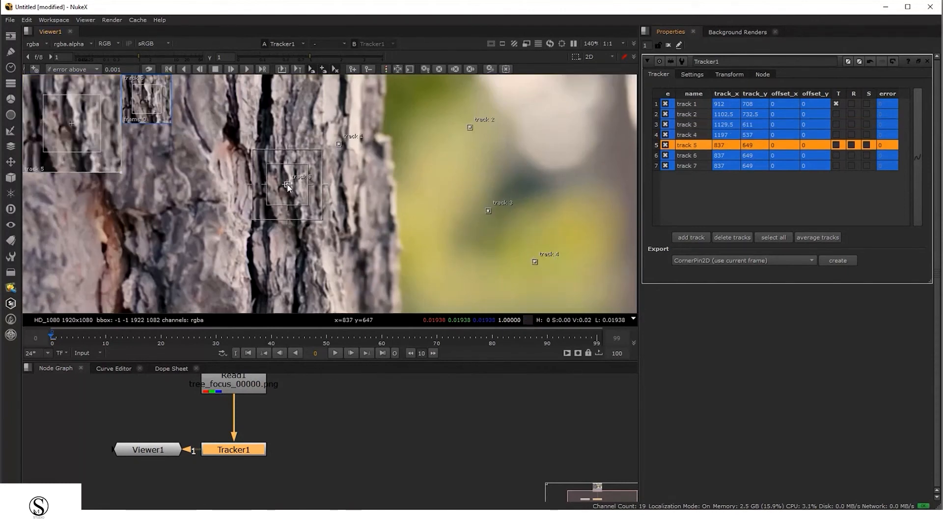
drag(288, 185, 141, 216)
Select all tracks in Tracker1 and delete them
scroll(316, 186, down, 2)
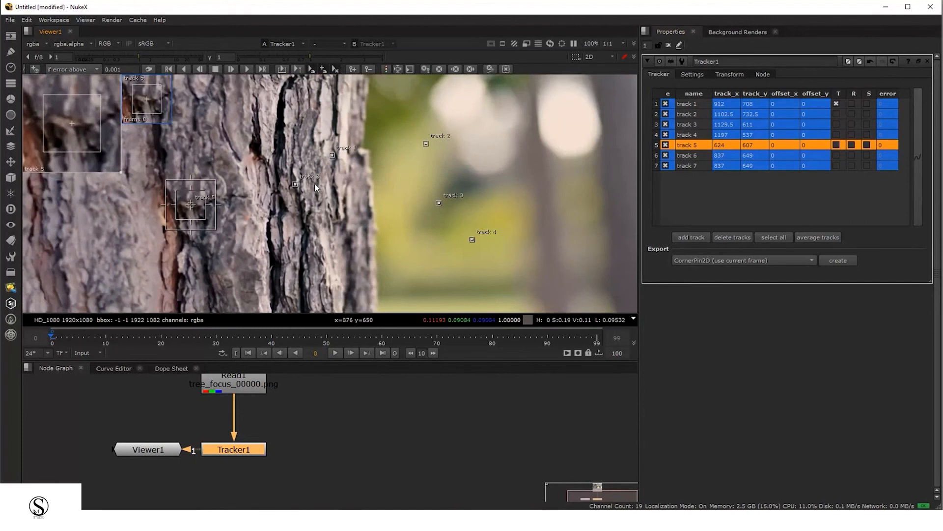
scroll(399, 190, down, 4)
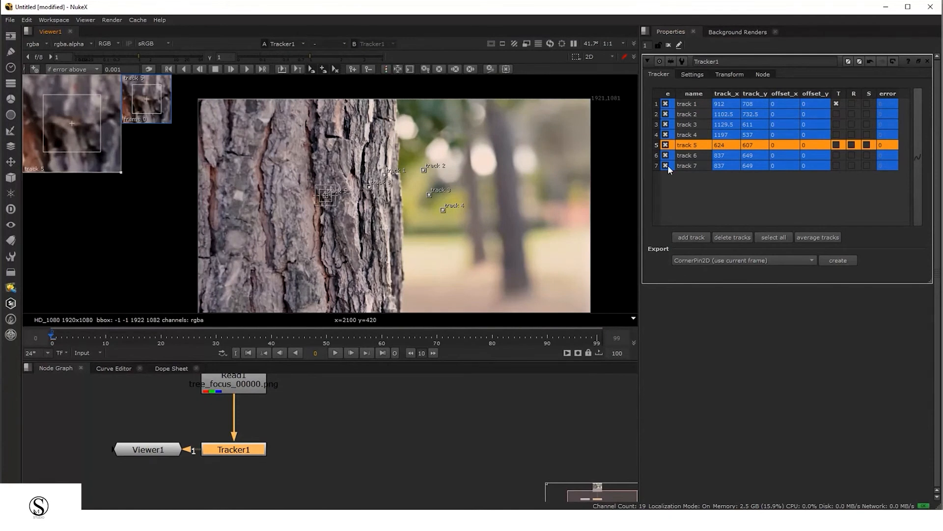
click(774, 237)
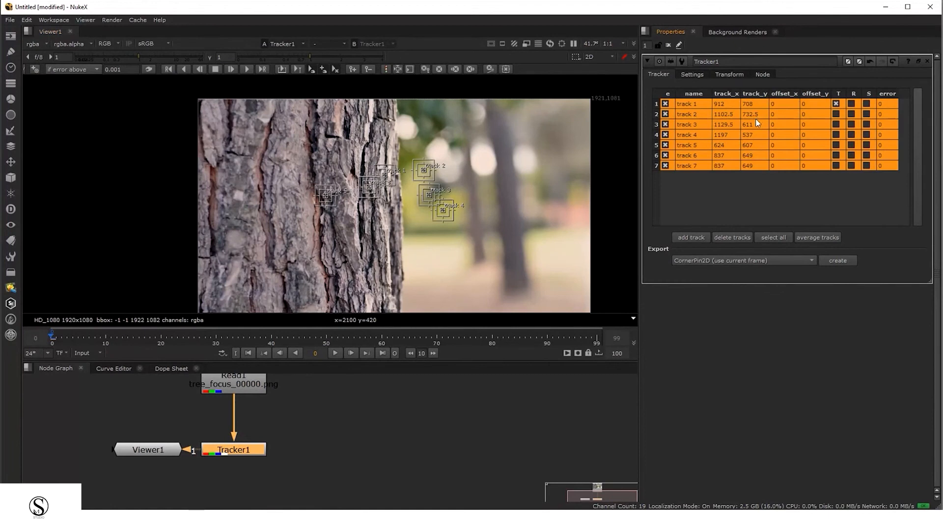
click(733, 237)
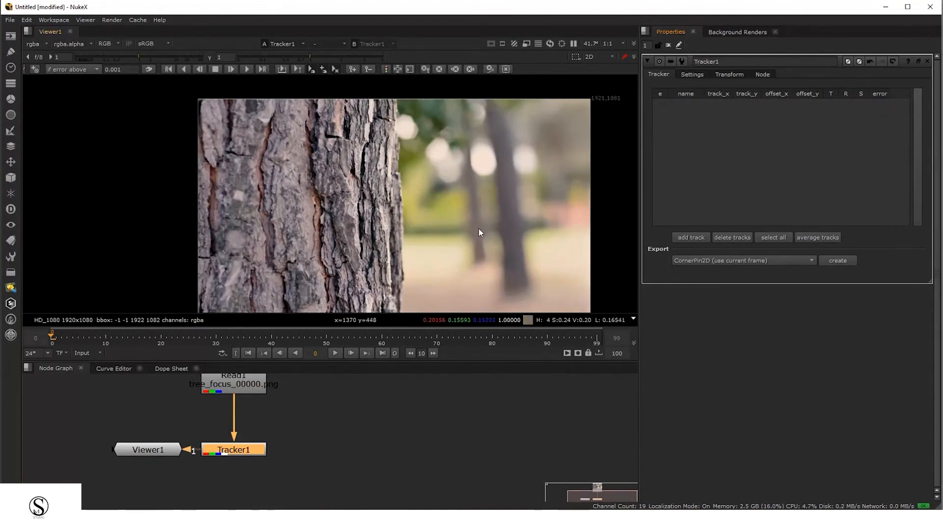
Zoom deep into the bark and add a new track on a dark crevice detail
scroll(478, 228, up, 3)
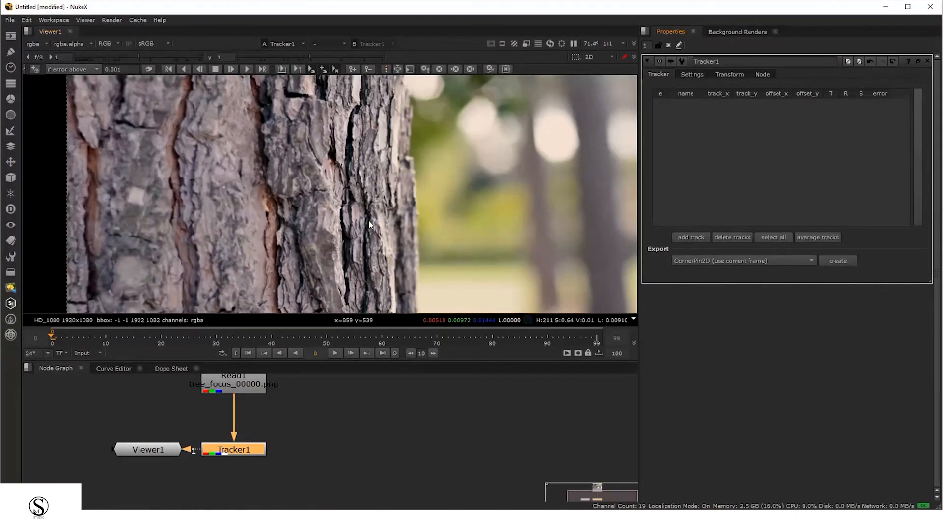
scroll(369, 225, down, 1)
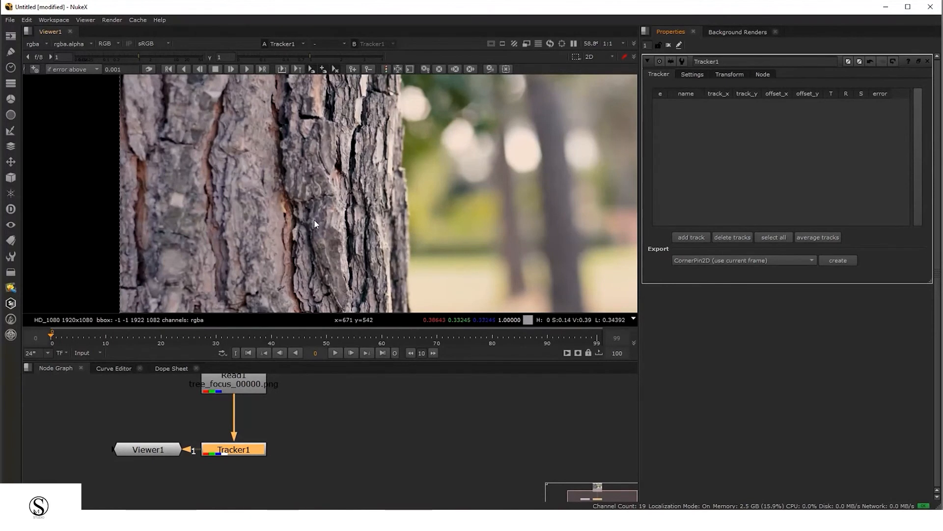
scroll(314, 220, up, 10)
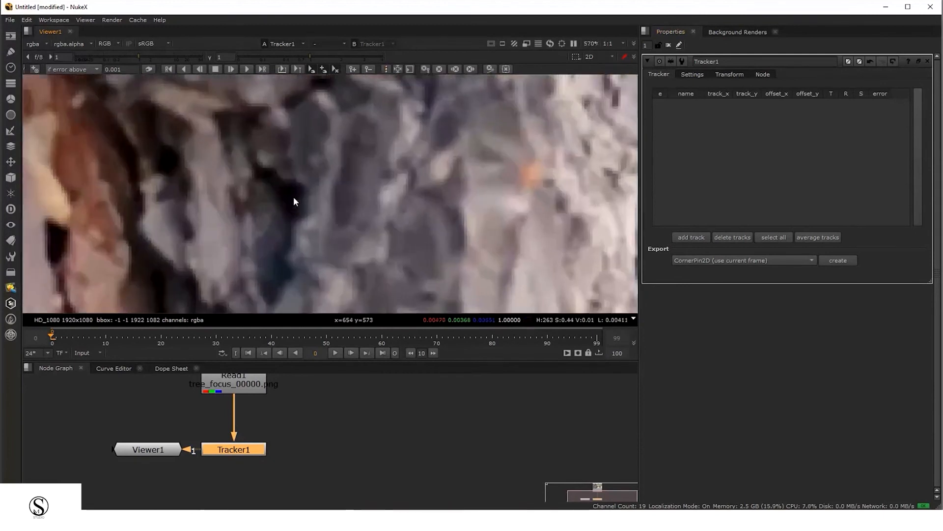
drag(254, 166, 333, 238)
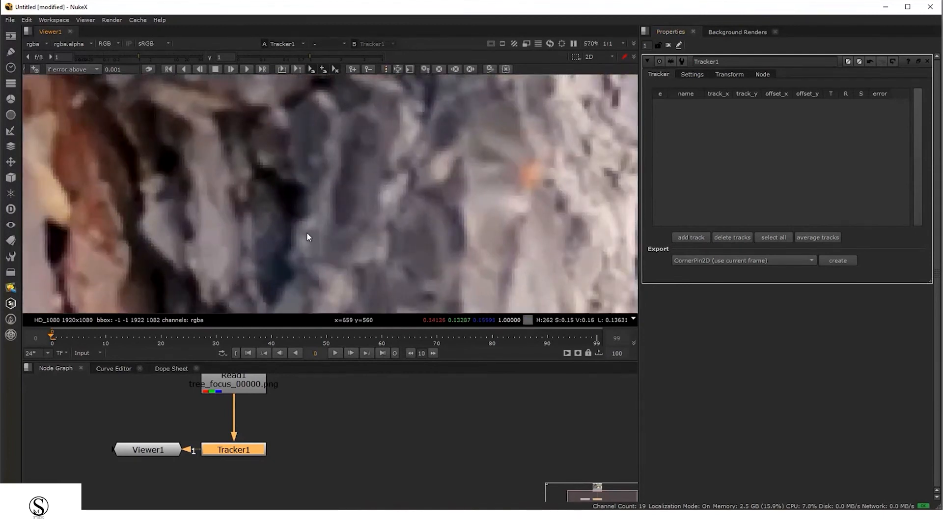
key(alt+shift)
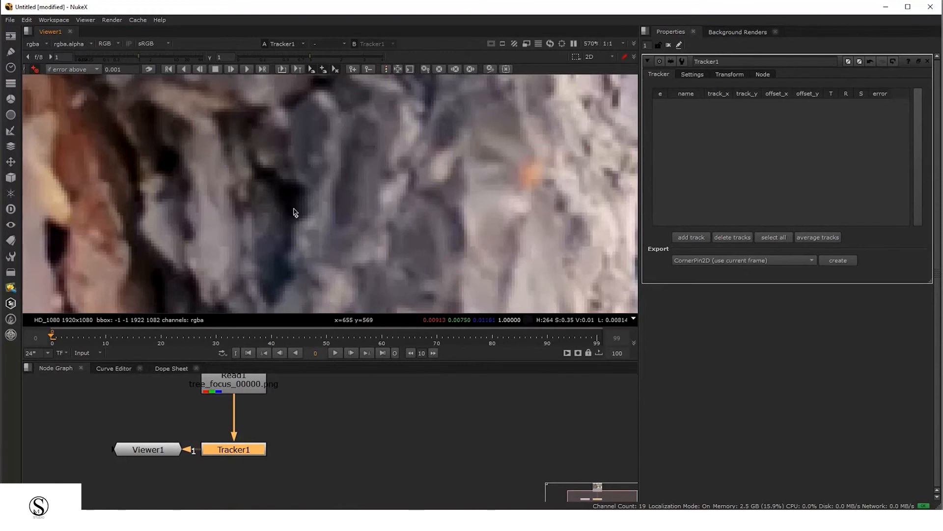
scroll(295, 202, up, 1)
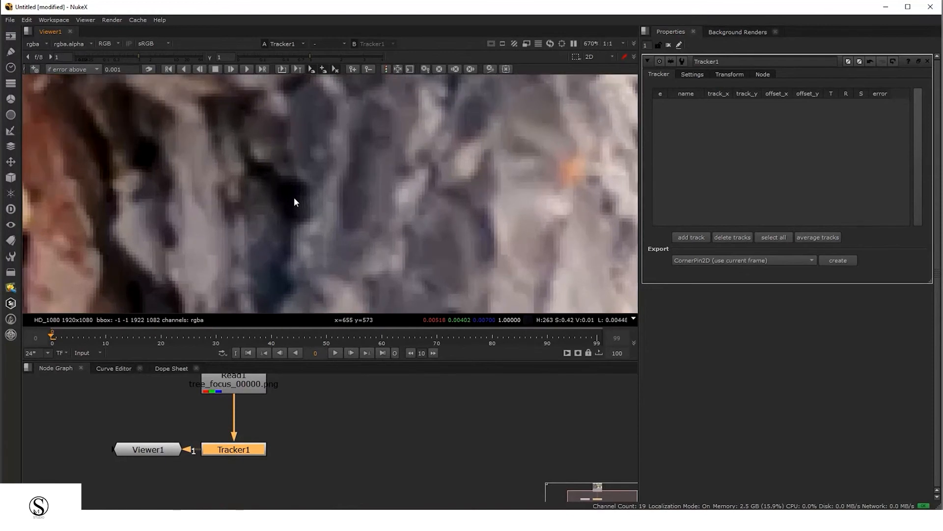
key(ctrl+alt)
key(ctrl+alt)
ctrl+alt+click(291, 192)
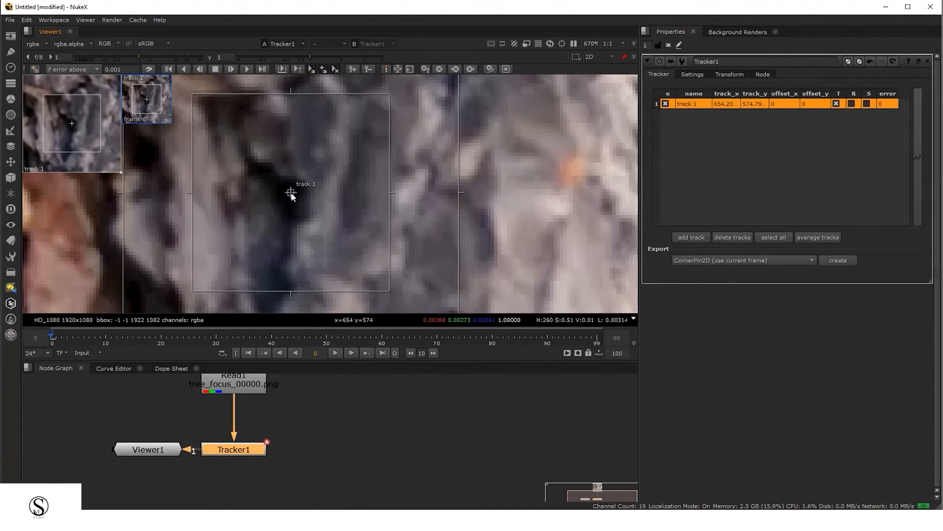
Add a second track on a bright bokeh spot in the background and a third on the bark
scroll(329, 246, down, 8)
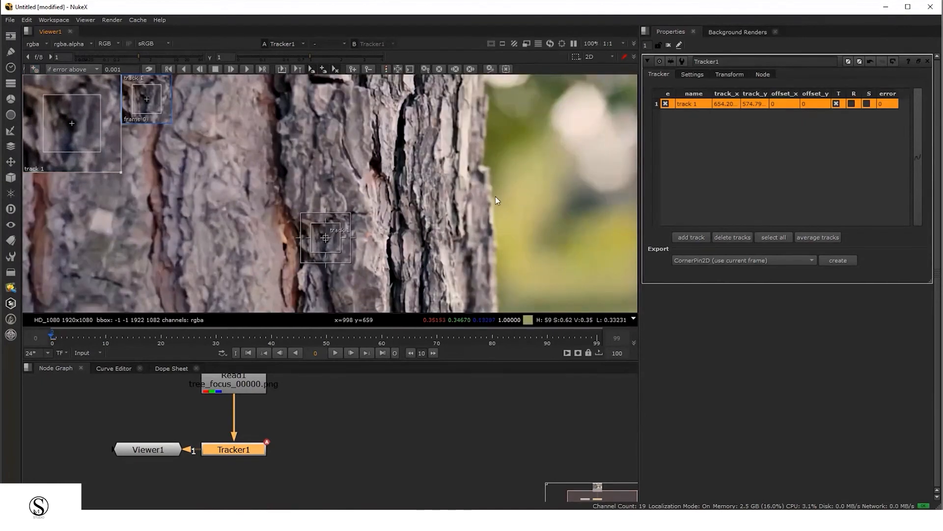
middle_drag(498, 195, 308, 244)
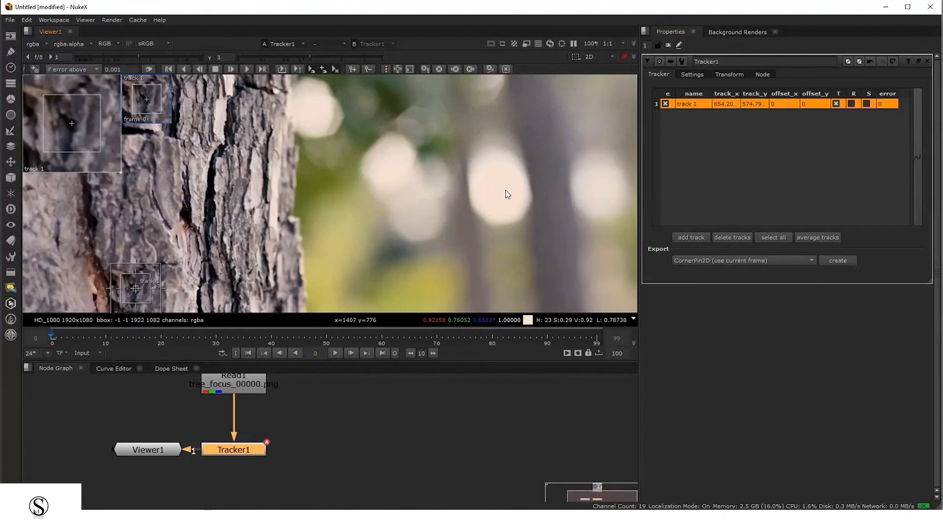
ctrl+alt+click(503, 188)
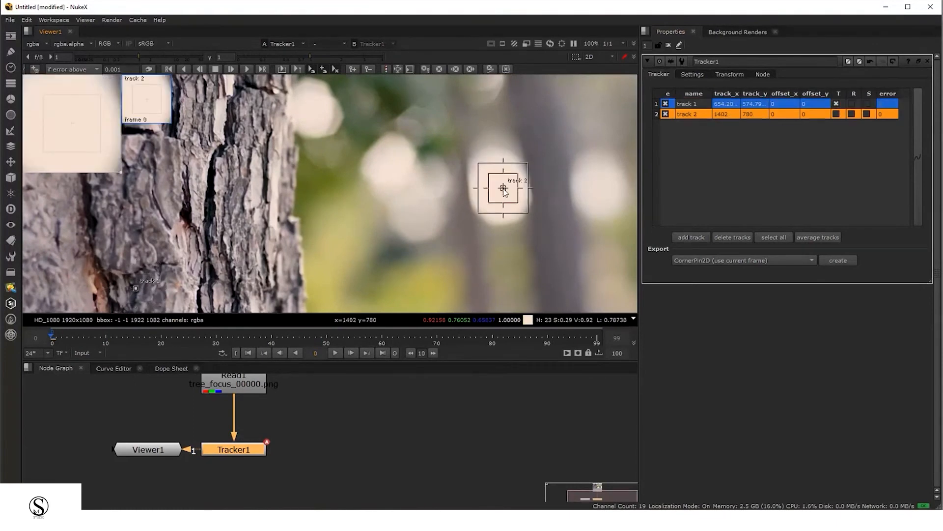
scroll(414, 224, down, 5)
click(263, 230)
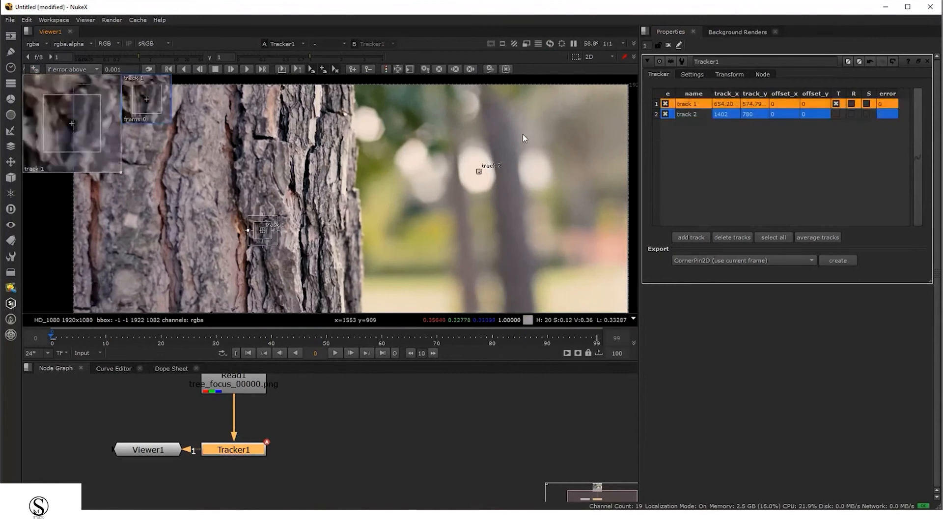
drag(523, 135, 441, 205)
middle_drag(563, 283, 503, 187)
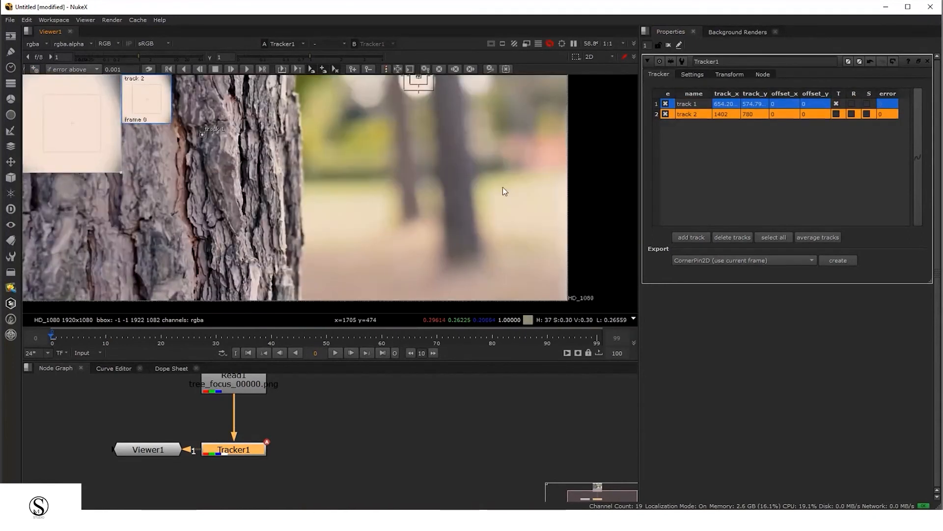
scroll(209, 233, up, 10)
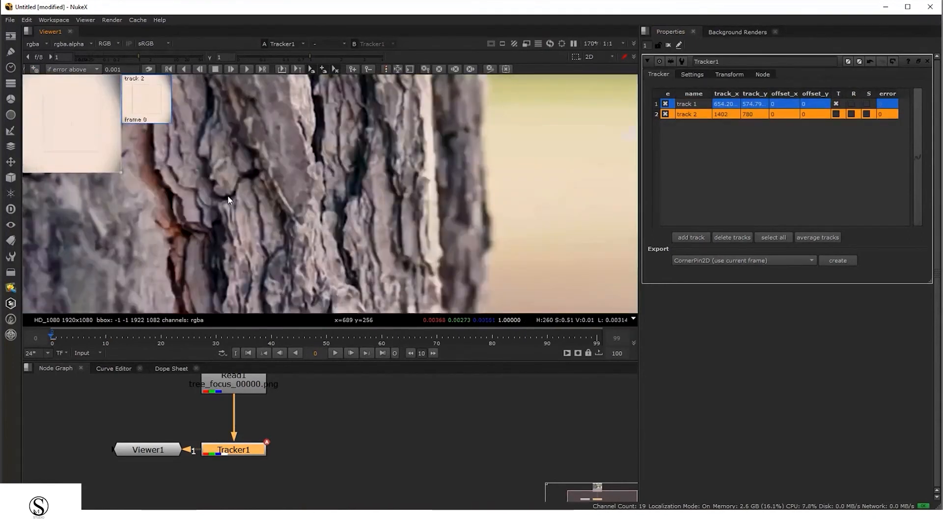
ctrl+alt+click(228, 199)
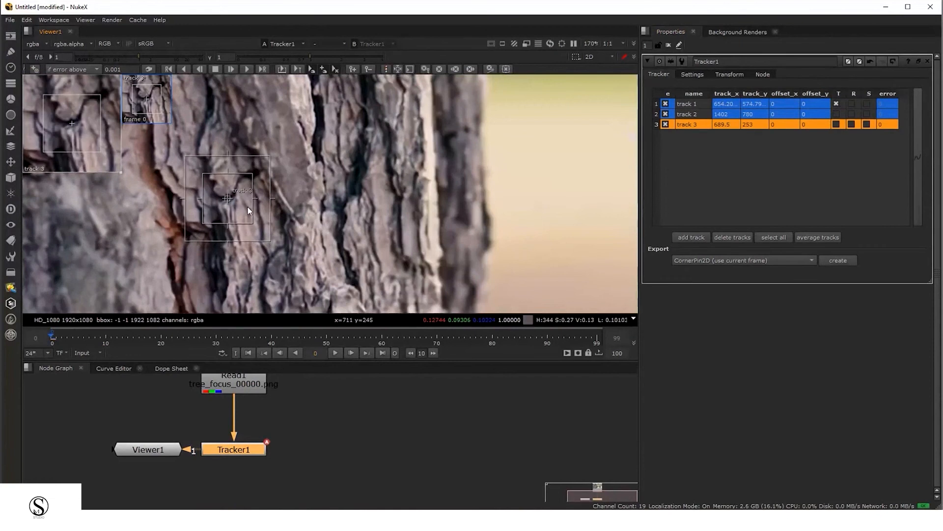
Delete tracks 2 and 3 from Tracker1
scroll(267, 222, down, 12)
scroll(268, 222, down, 1)
scroll(269, 222, up, 1)
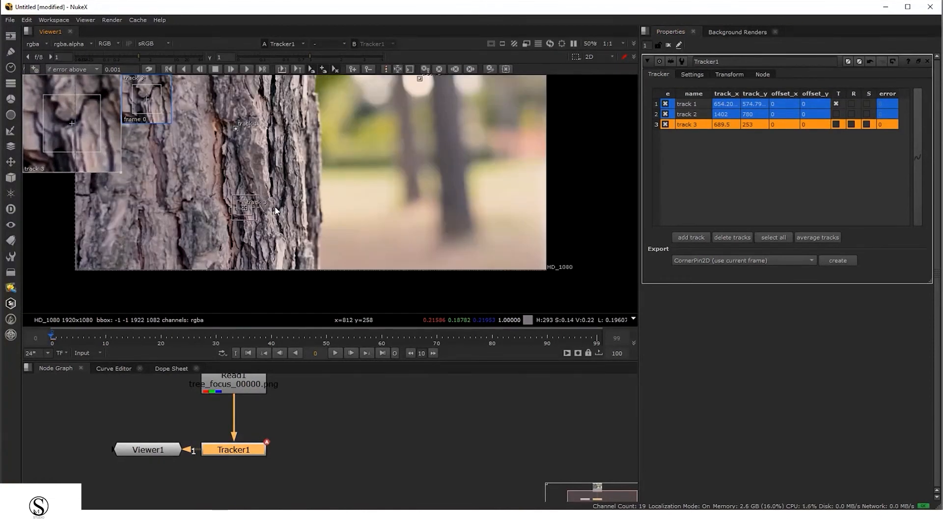
drag(289, 177, 197, 238)
key(Delete)
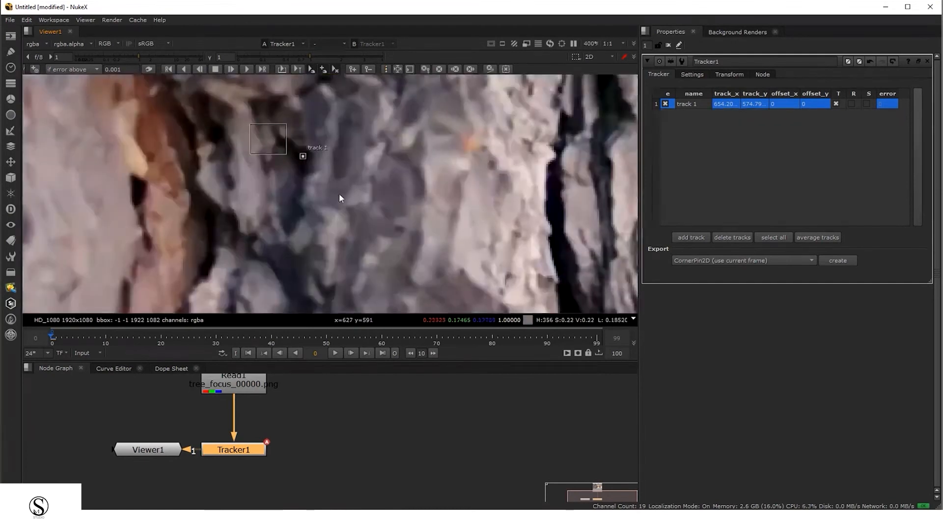
Select track 1 and zoom in and out to examine its pattern and search boxes on the bark
drag(339, 193, 364, 154)
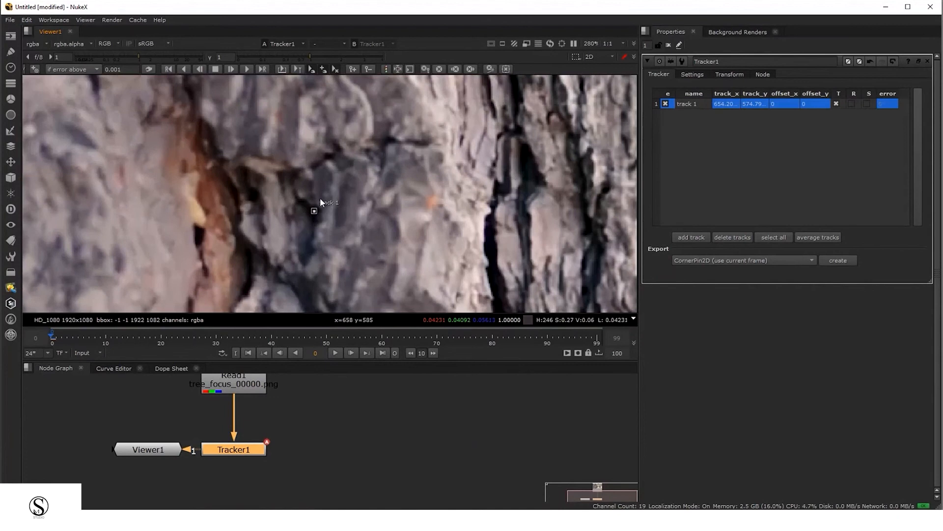
click(314, 210)
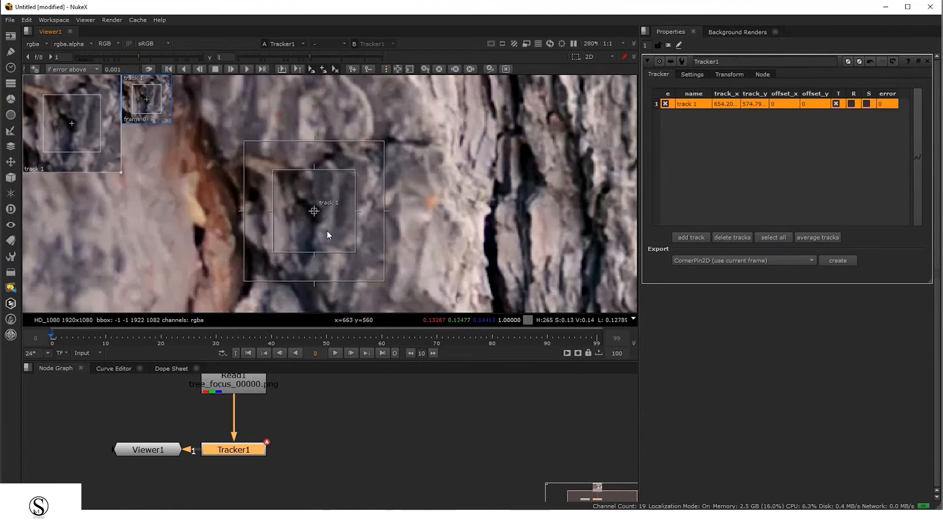
scroll(326, 230, down, 1)
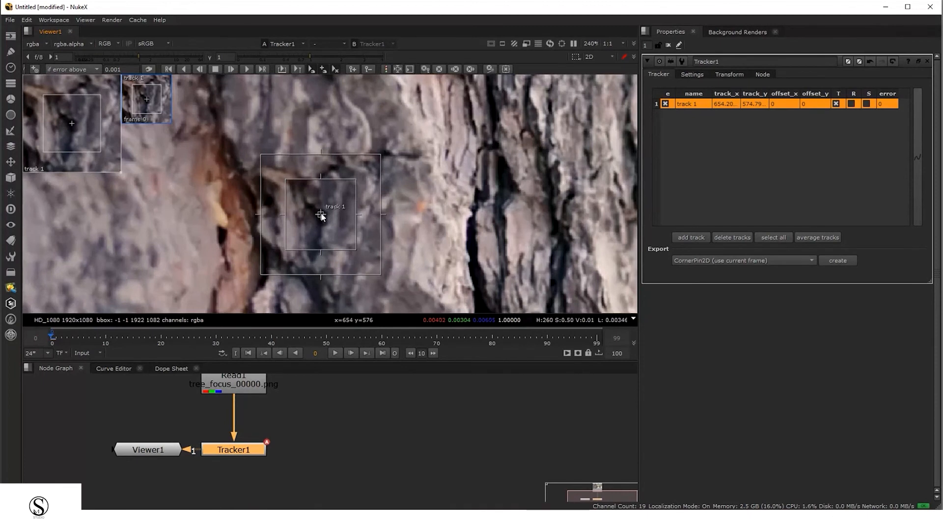
scroll(321, 214, up, 3)
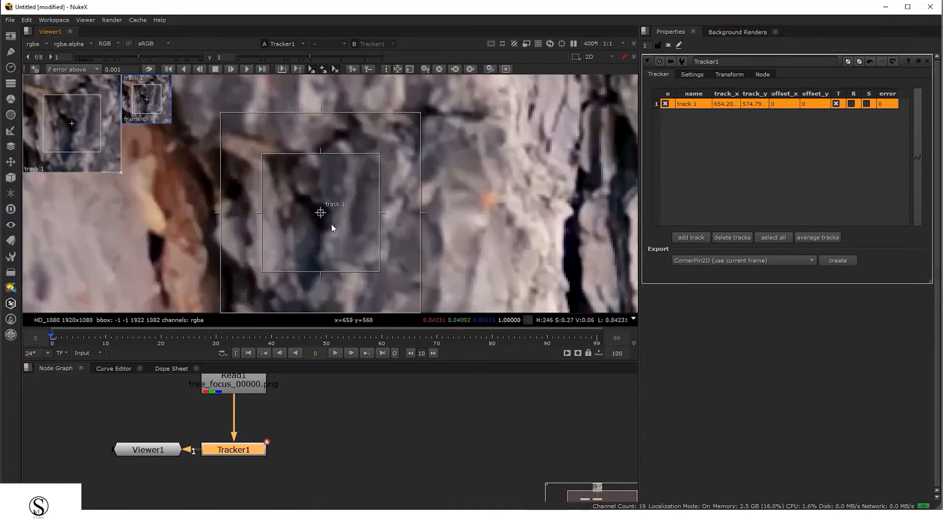
scroll(334, 238, down, 2)
scroll(328, 231, up, 1)
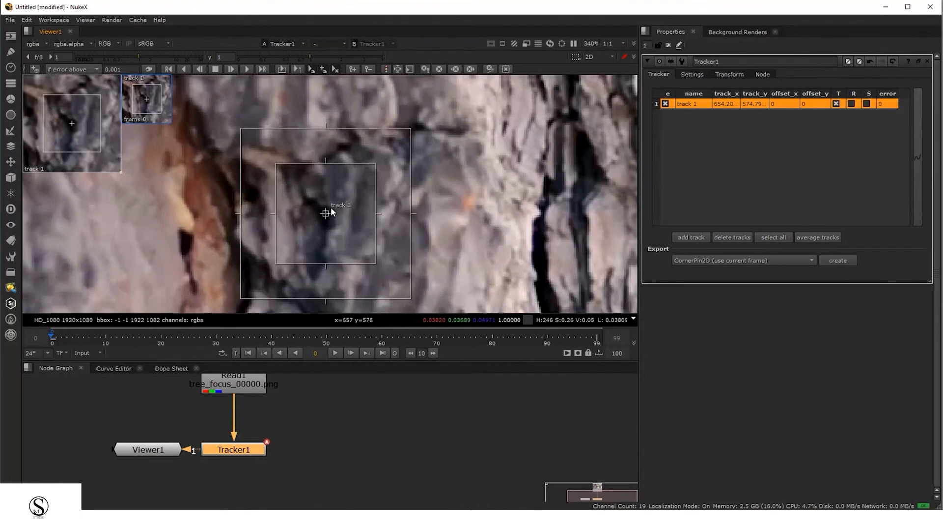
scroll(328, 229, down, 2)
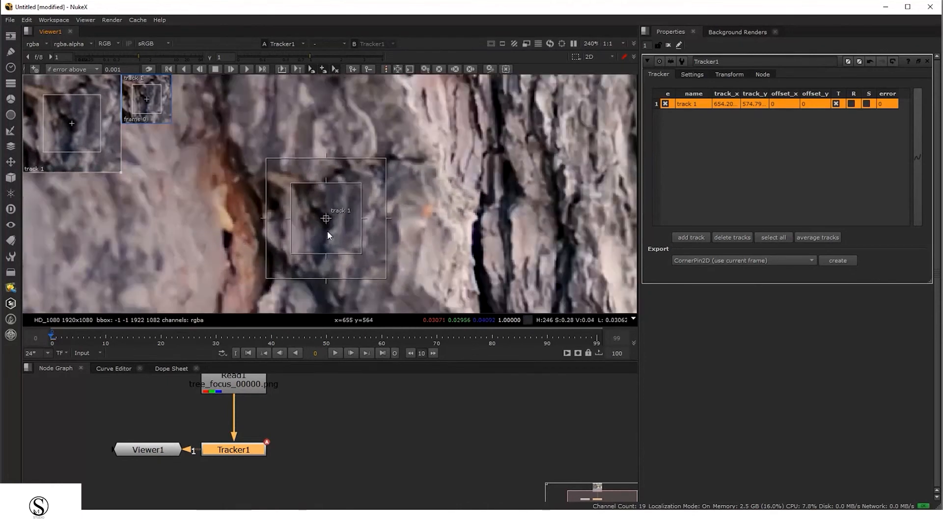
scroll(327, 230, up, 2)
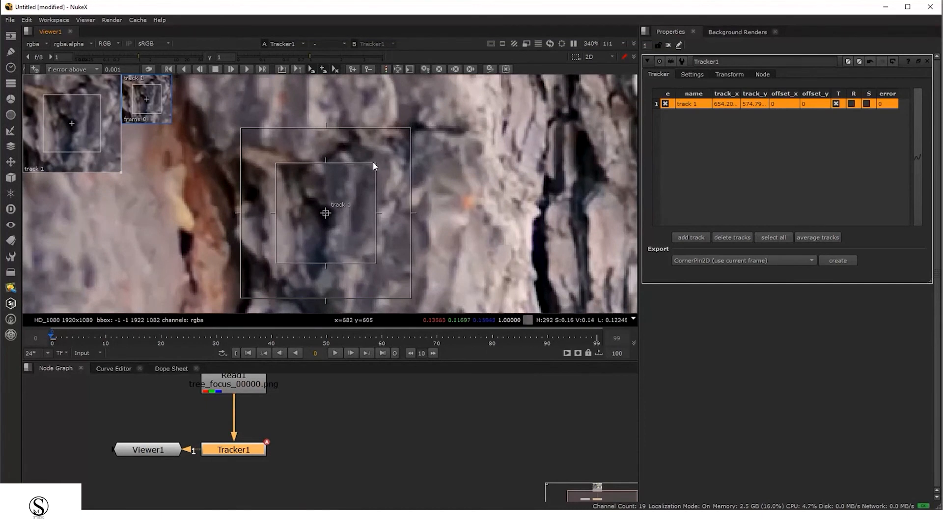
scroll(344, 209, down, 4)
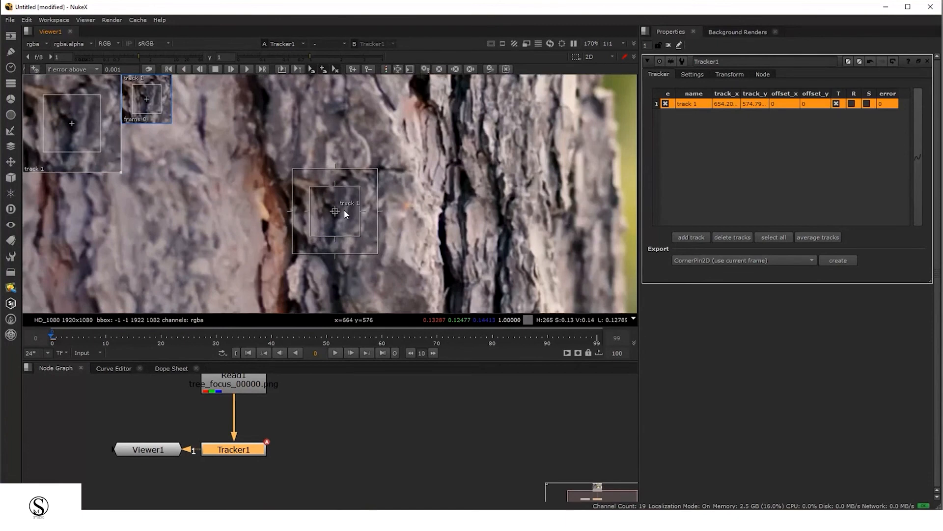
scroll(336, 227, up, 2)
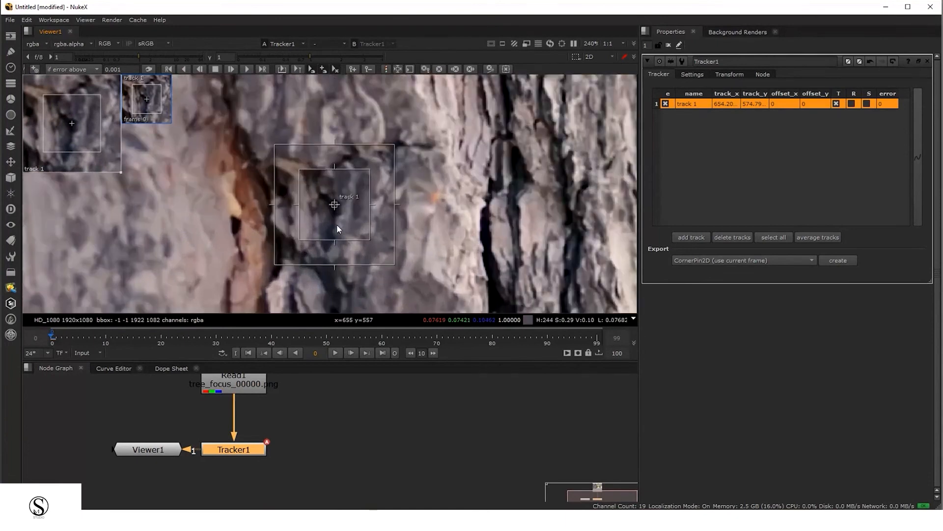
Enlarge track 1's pattern box slightly around the dark bark crevice
scroll(328, 218, up, 2)
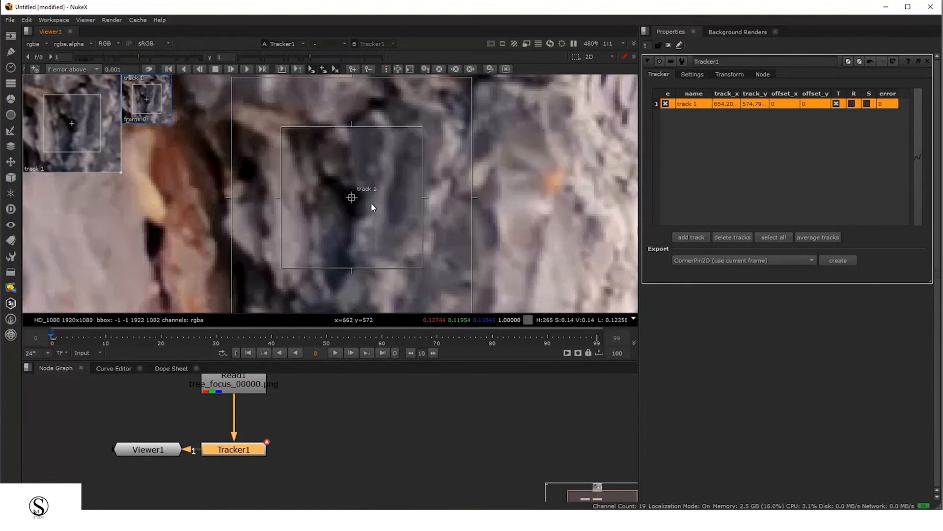
scroll(317, 203, up, 1)
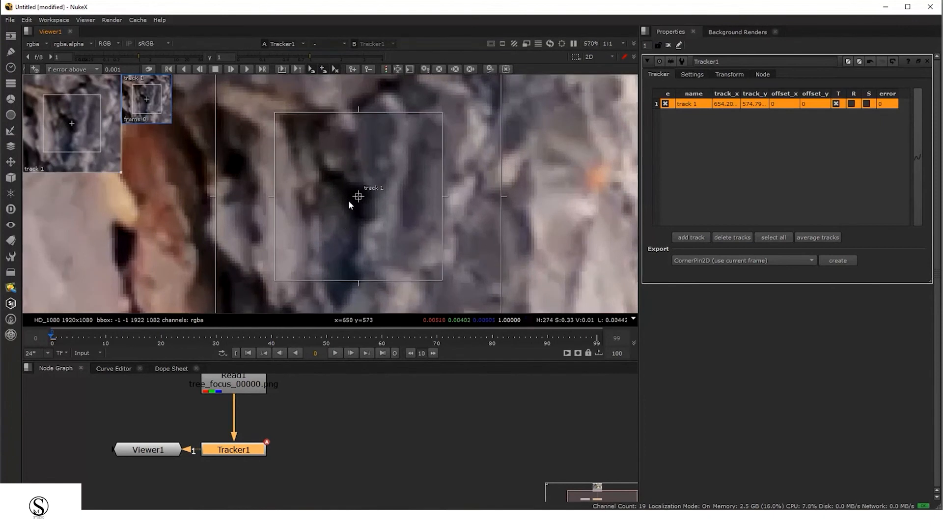
scroll(358, 237, down, 4)
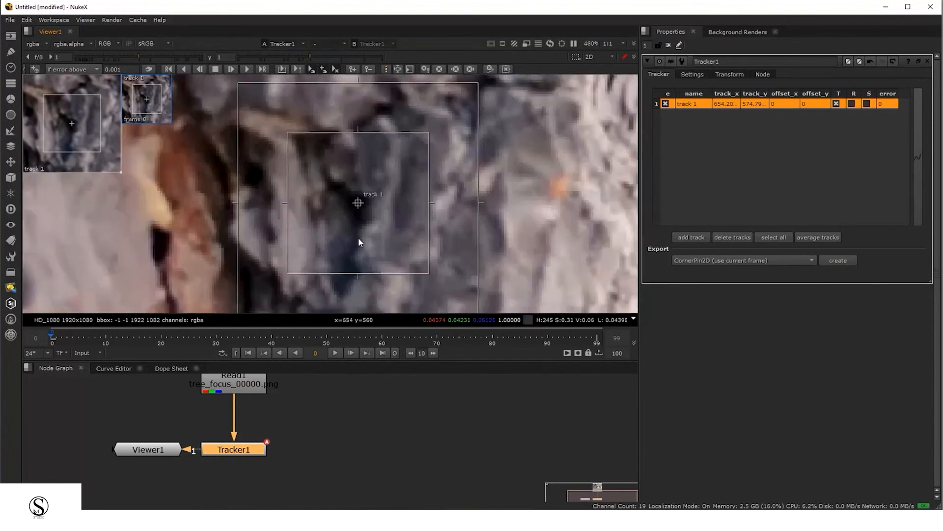
scroll(360, 223, up, 1)
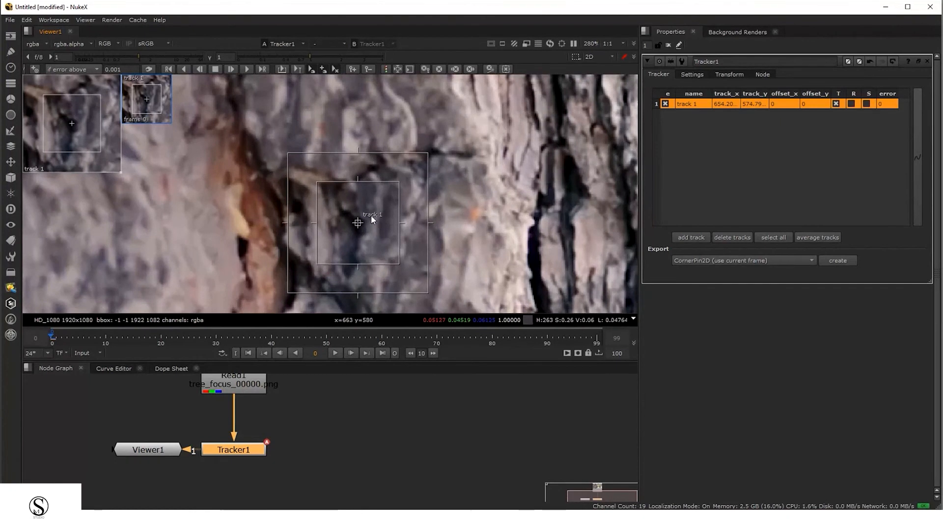
scroll(357, 221, up, 3)
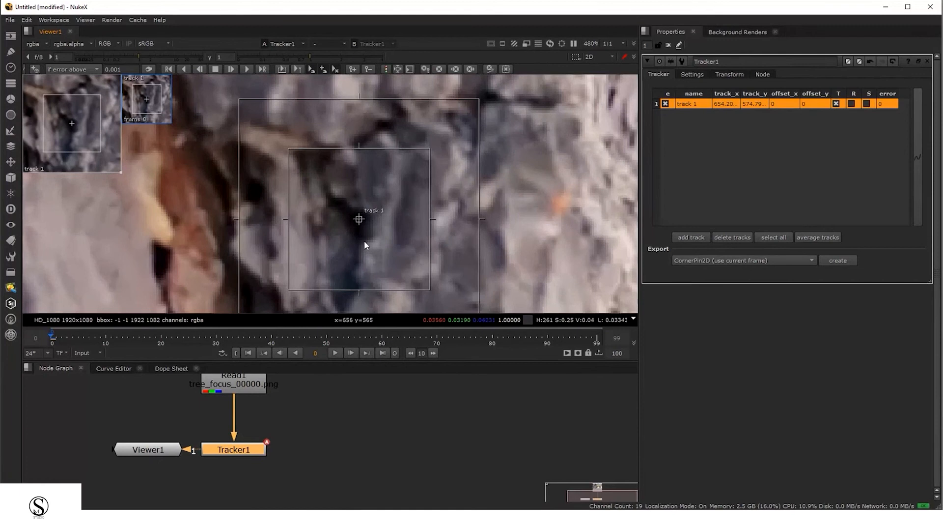
scroll(383, 233, down, 2)
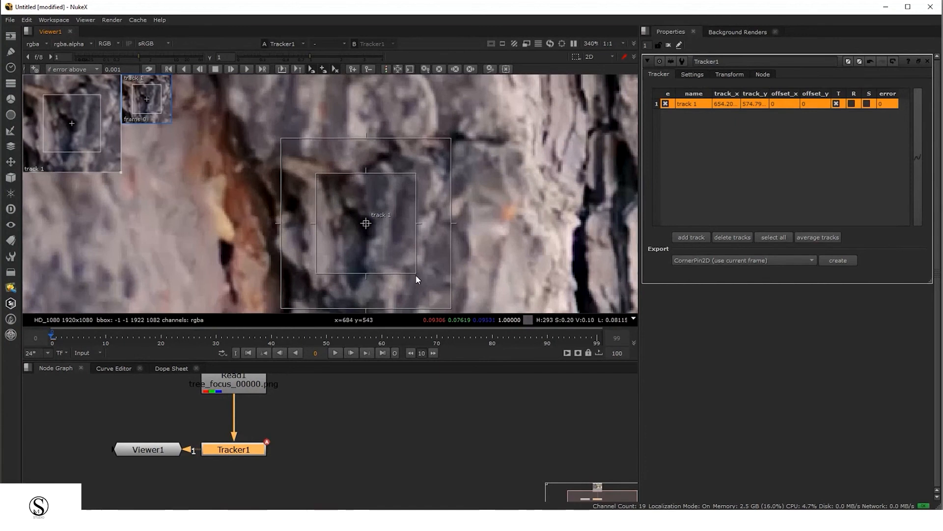
drag(417, 273, 426, 285)
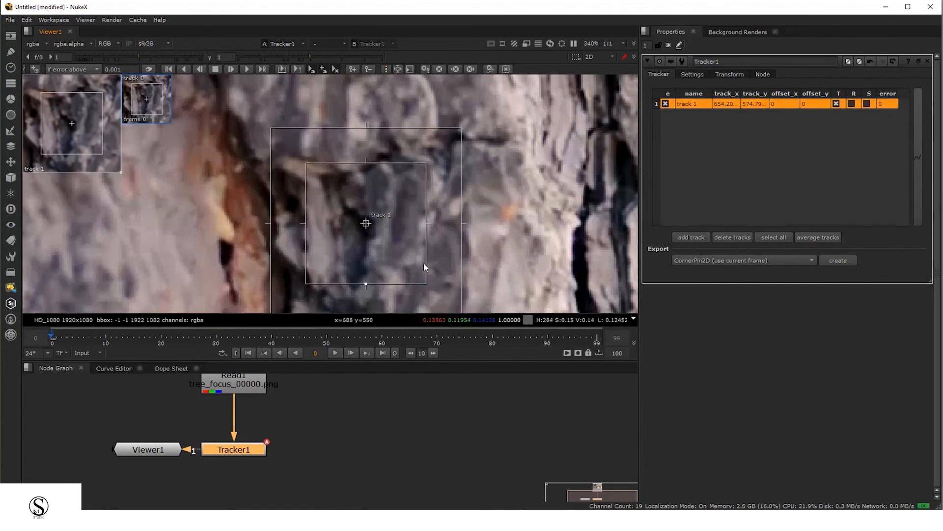
Enlarge track 1's search box and undo the change
key(minus)
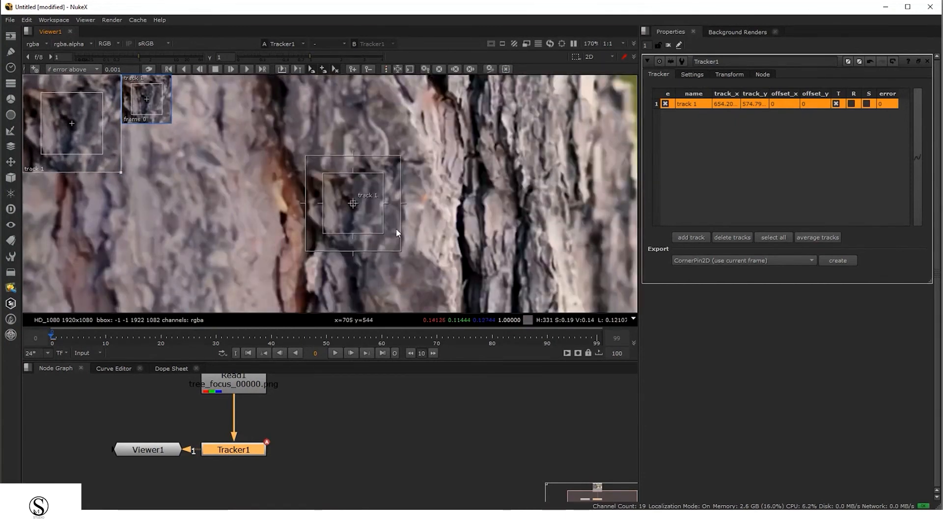
drag(383, 233, 449, 293)
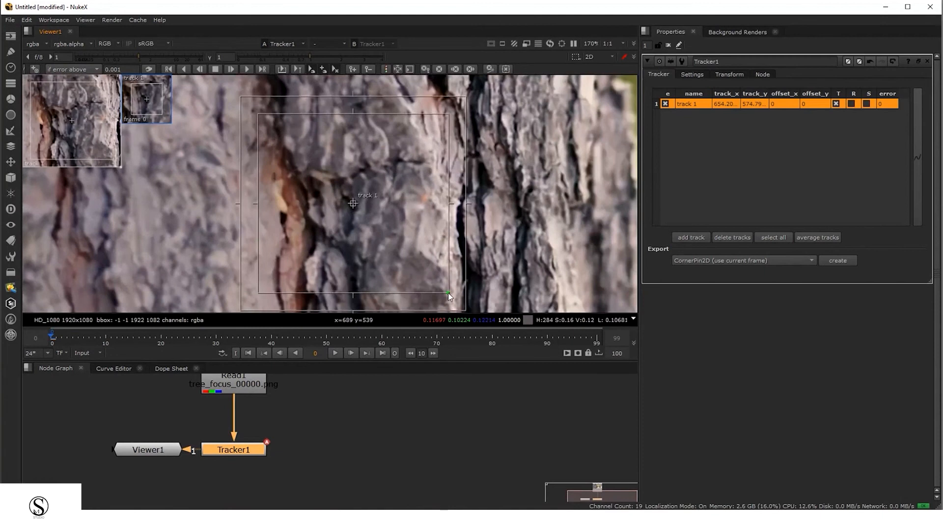
key(ctrl+z)
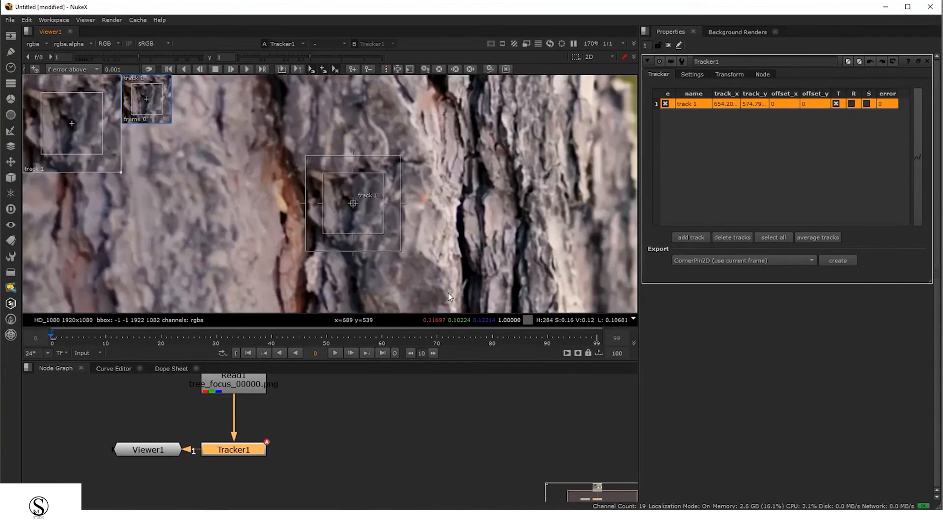
Shrink track 1's pattern and search boxes slightly around the crevice
drag(431, 271, 408, 247)
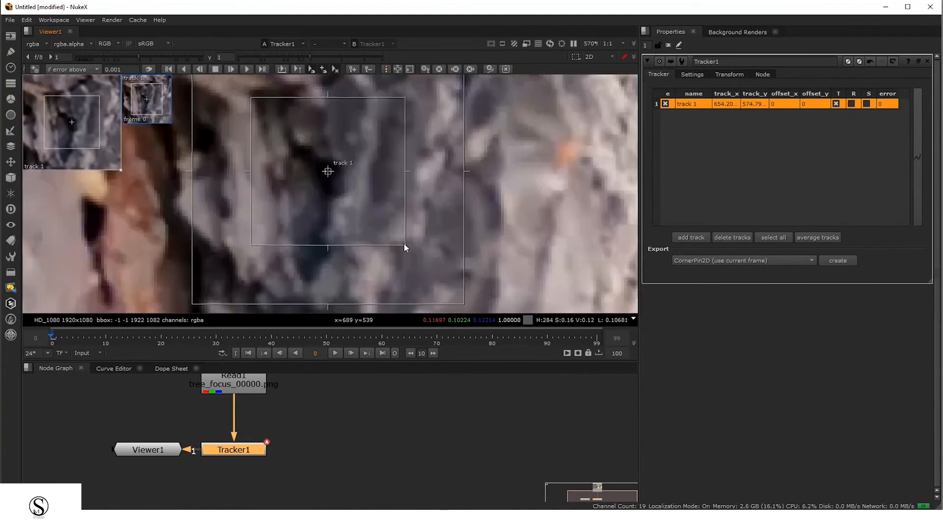
scroll(391, 208, down, 5)
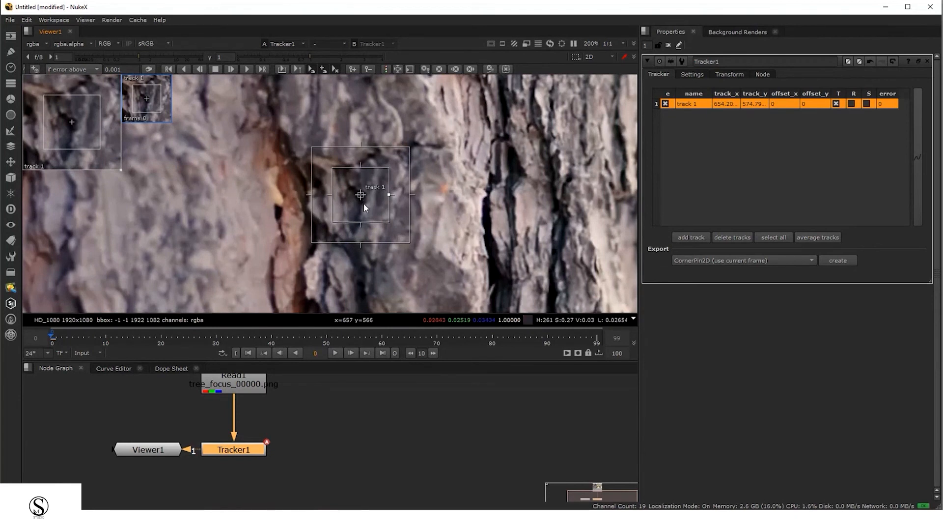
click(392, 172)
drag(316, 156, 458, 244)
Nudge track 1's centre onto the darkest pixels of the bark crevice
scroll(390, 191, up, 10)
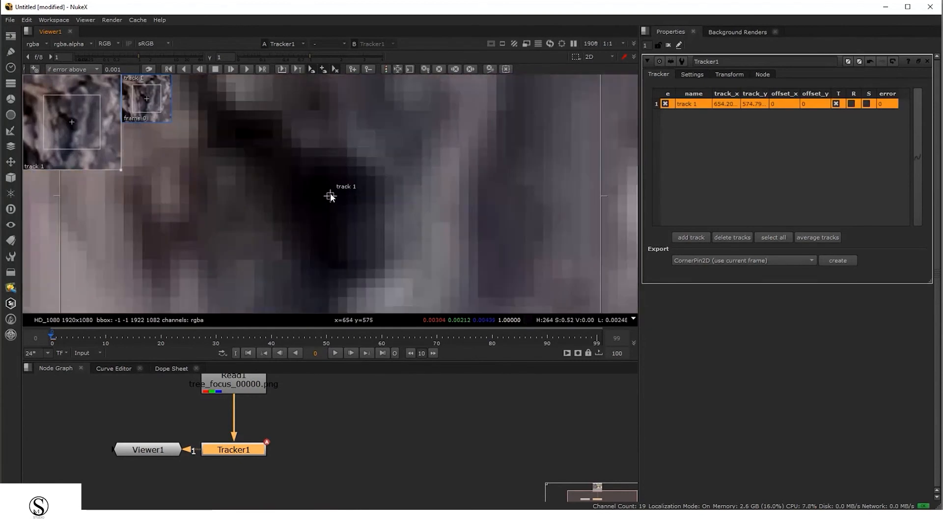
scroll(335, 199, down, 4)
scroll(336, 209, up, 3)
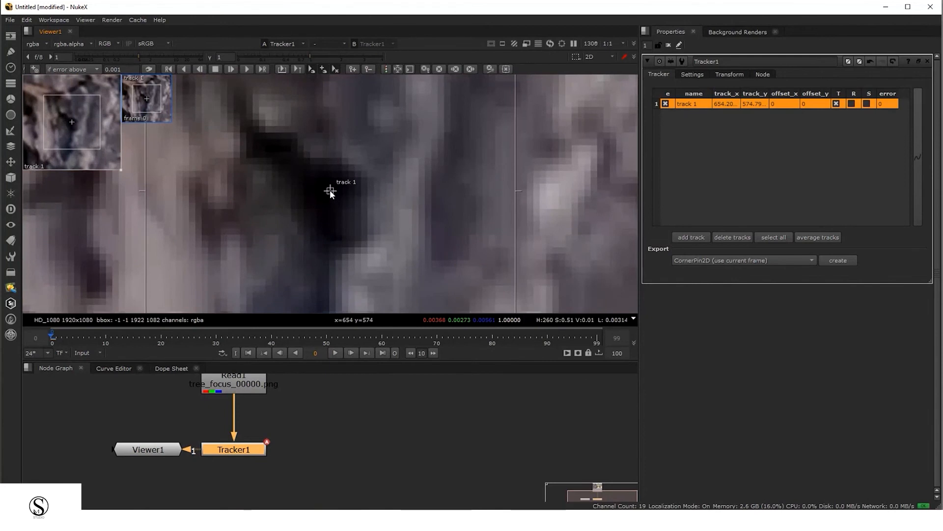
mouse_move(330, 192)
mouse_down()
mouse_move(364, 168)
mouse_move(343, 200)
mouse_move(284, 187)
mouse_move(365, 175)
mouse_move(360, 205)
mouse_move(318, 187)
mouse_move(324, 197)
mouse_up()
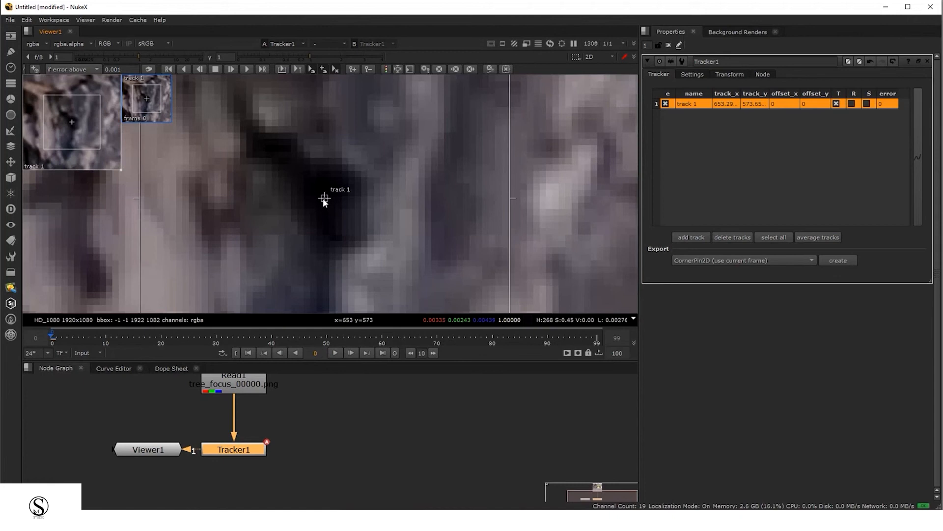
mouse_move(323, 200)
mouse_down()
mouse_move(326, 213)
mouse_move(326, 204)
mouse_up()
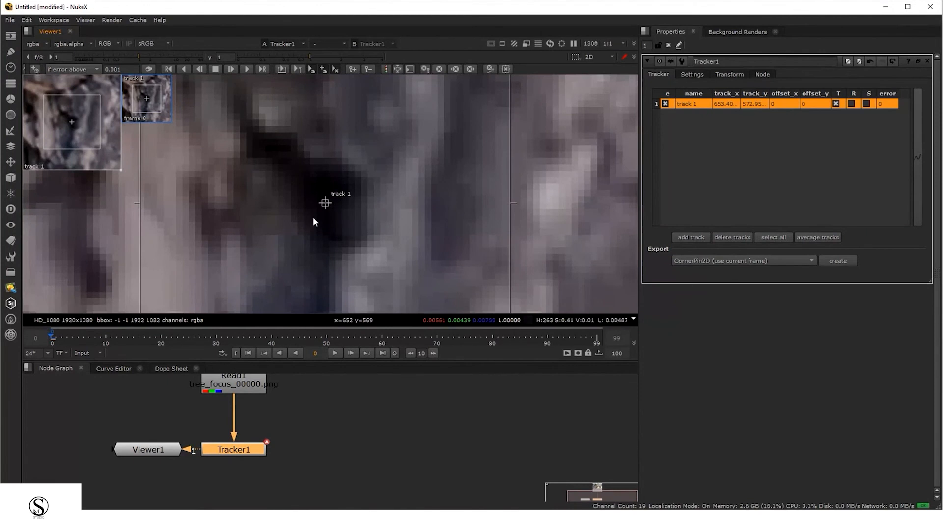
Fine-tune track 1's position by dragging inside its zoom window
scroll(344, 204, down, 4)
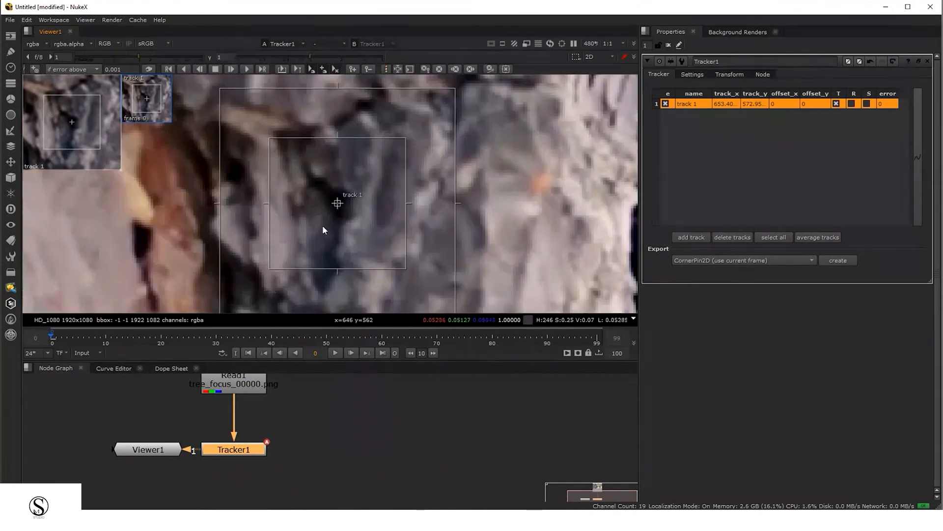
scroll(347, 209, down, 1)
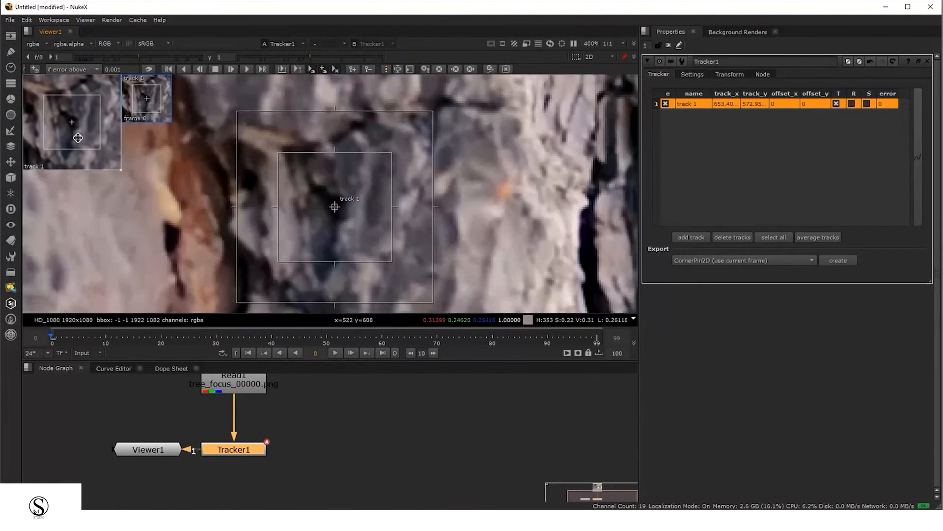
drag(77, 138, 77, 106)
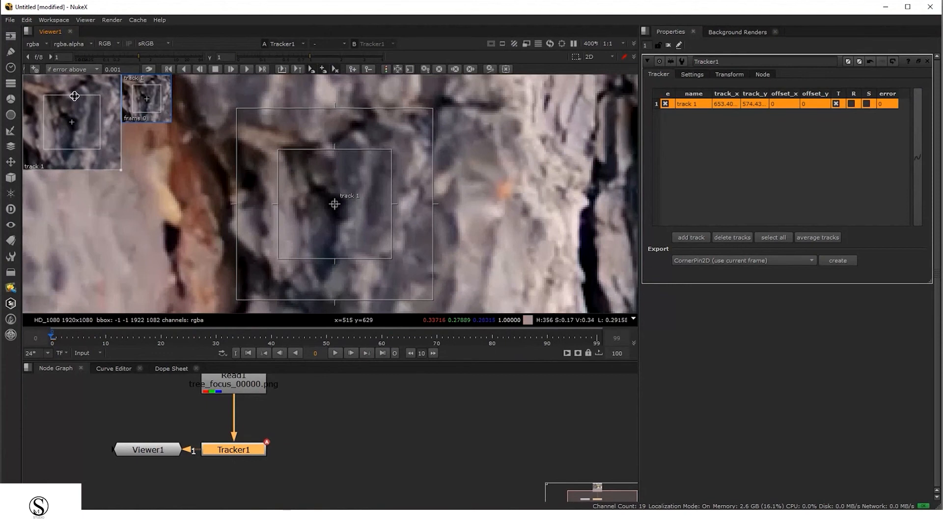
drag(78, 139, 79, 139)
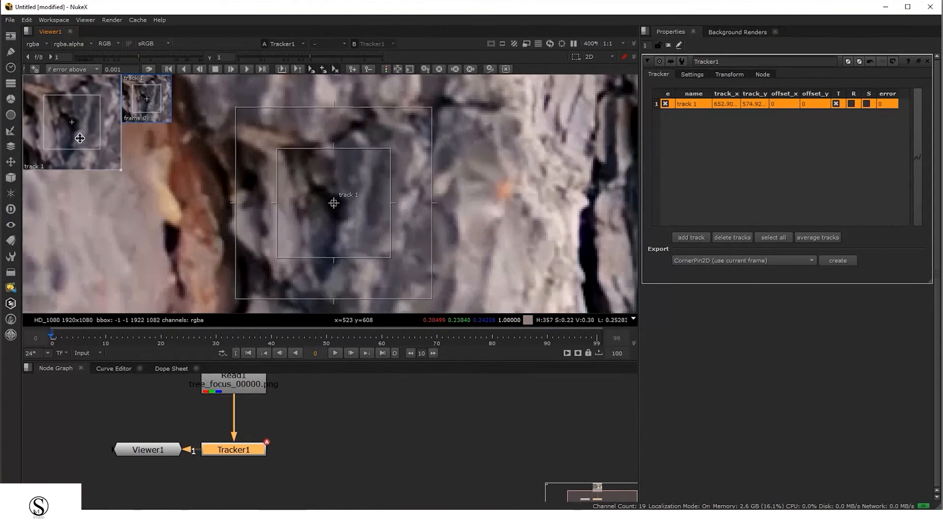
Resize track 1's pattern and search boxes around the crevice
scroll(420, 207, down, 1)
scroll(388, 226, down, 1)
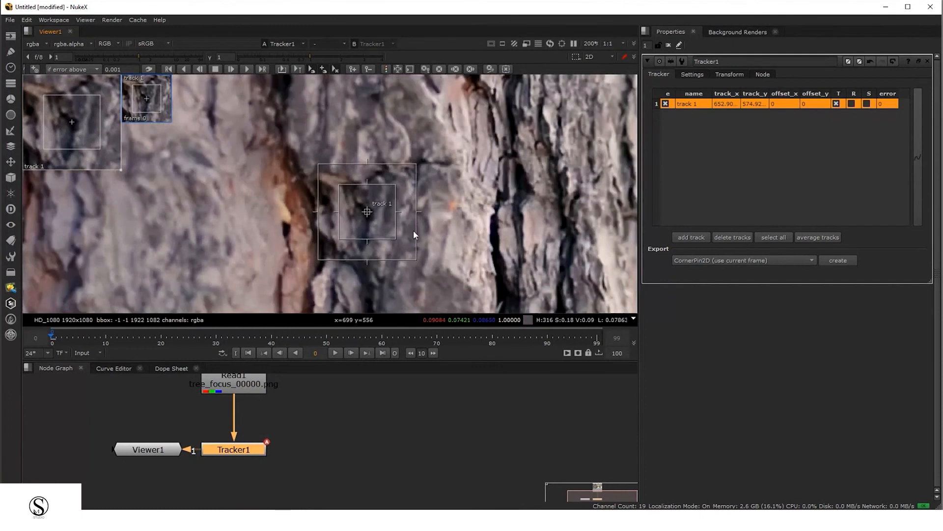
scroll(413, 230, up, 1)
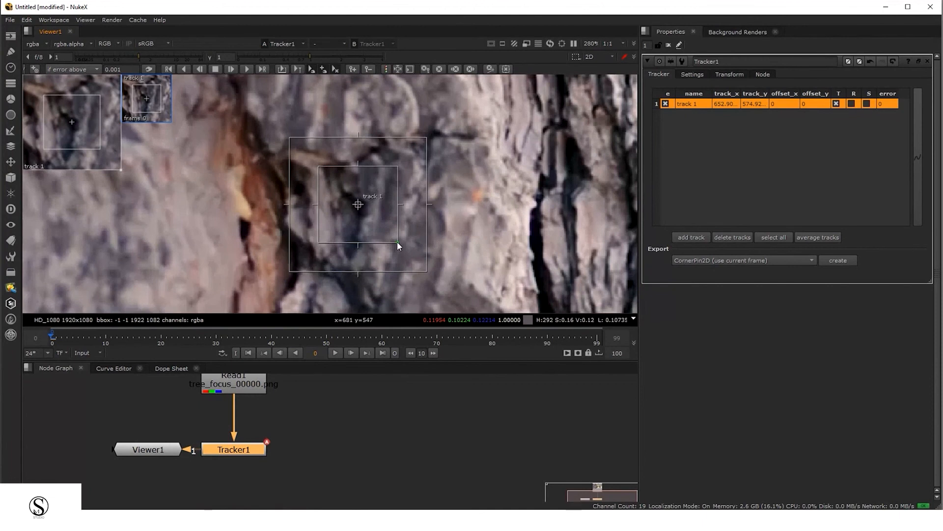
mouse_move(397, 242)
mouse_down()
mouse_move(387, 221)
mouse_move(393, 245)
mouse_move(417, 237)
mouse_move(399, 241)
mouse_up()
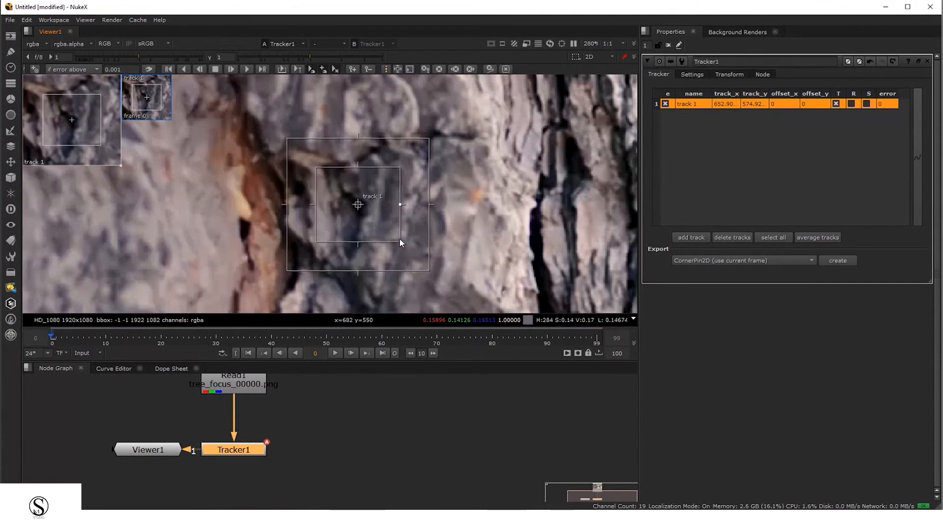
drag(400, 240, 424, 268)
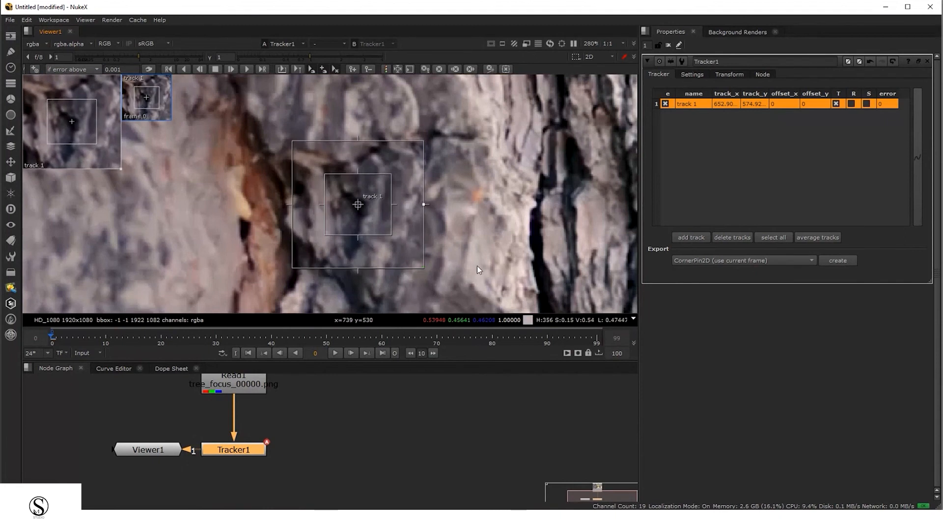
scroll(476, 265, down, 4)
middle_drag(509, 266, 438, 224)
drag(443, 119, 262, 280)
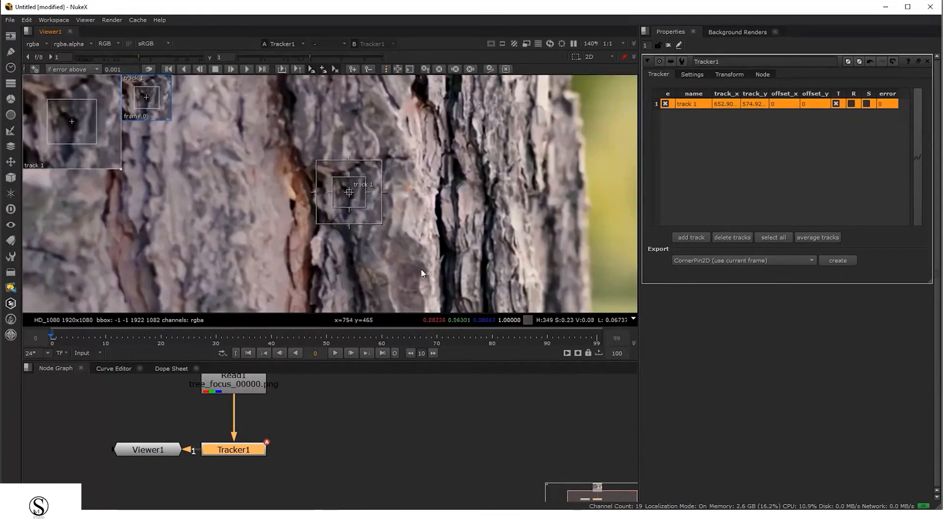
middle_drag(428, 271, 418, 272)
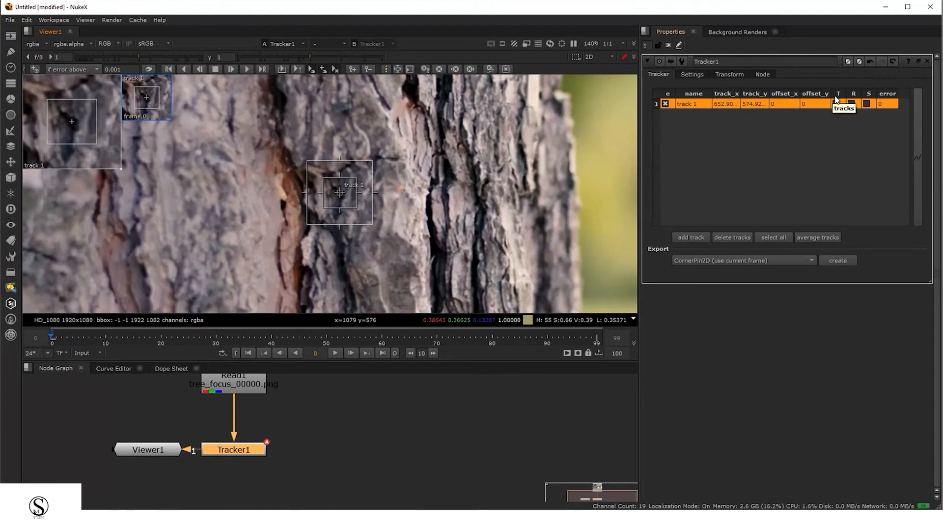
Toggle the translate, rotate and scale tracking options for track 1
click(836, 102)
click(836, 103)
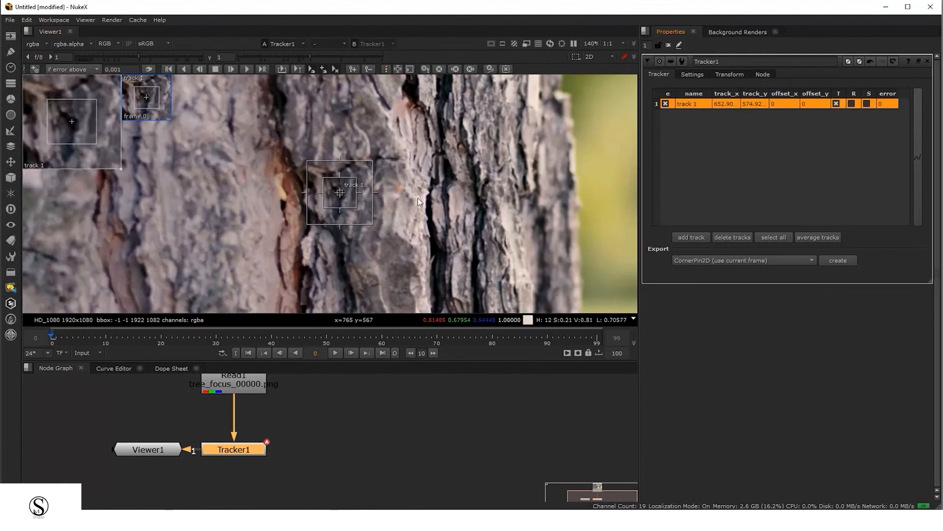
scroll(442, 228, down, 6)
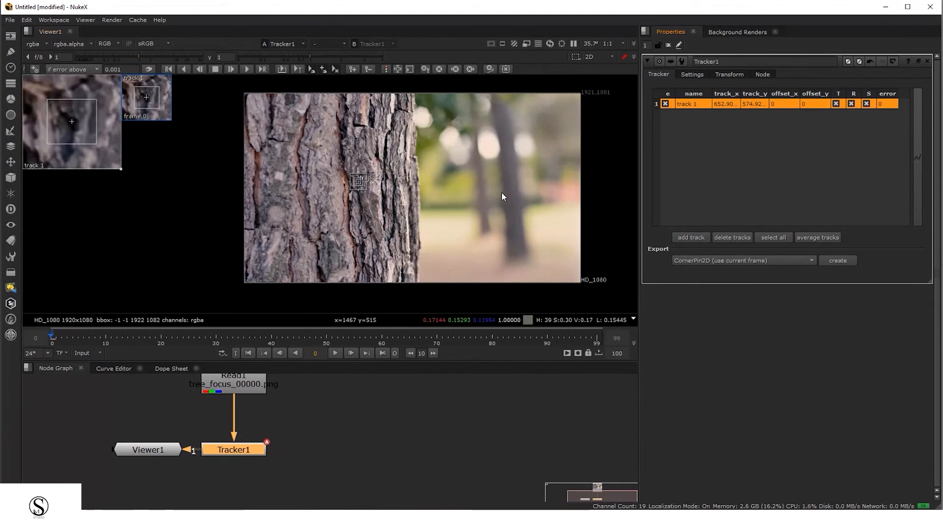
click(867, 105)
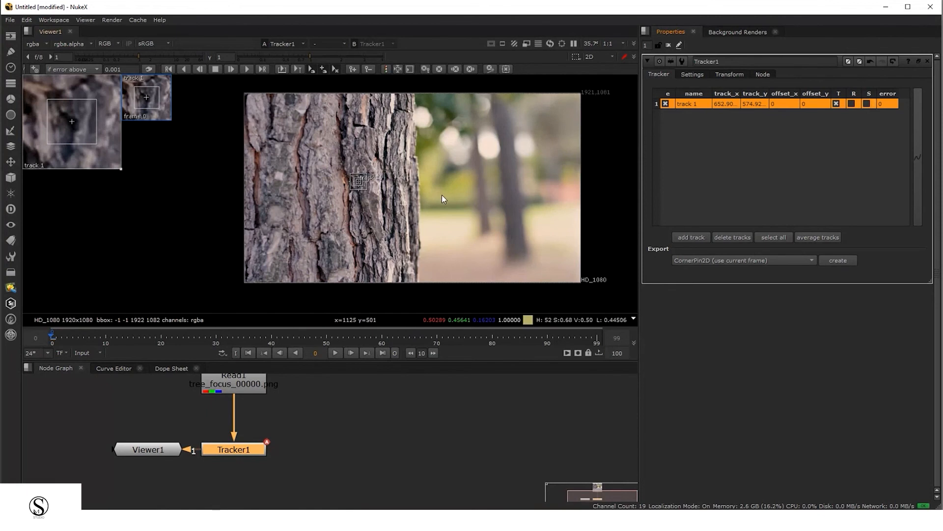
Reselect track 1 and open the forward range tracking dialog for frames 0 to 99, then close it
scroll(343, 195, up, 4)
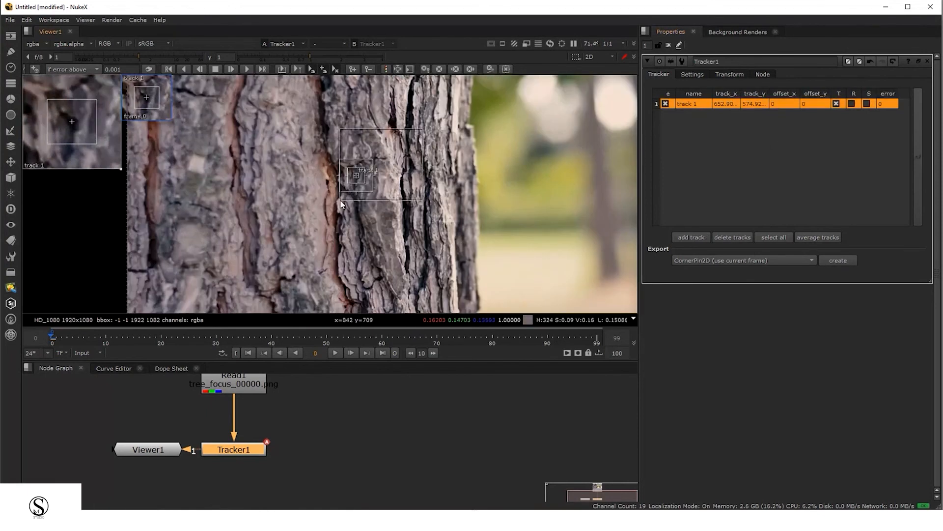
click(772, 138)
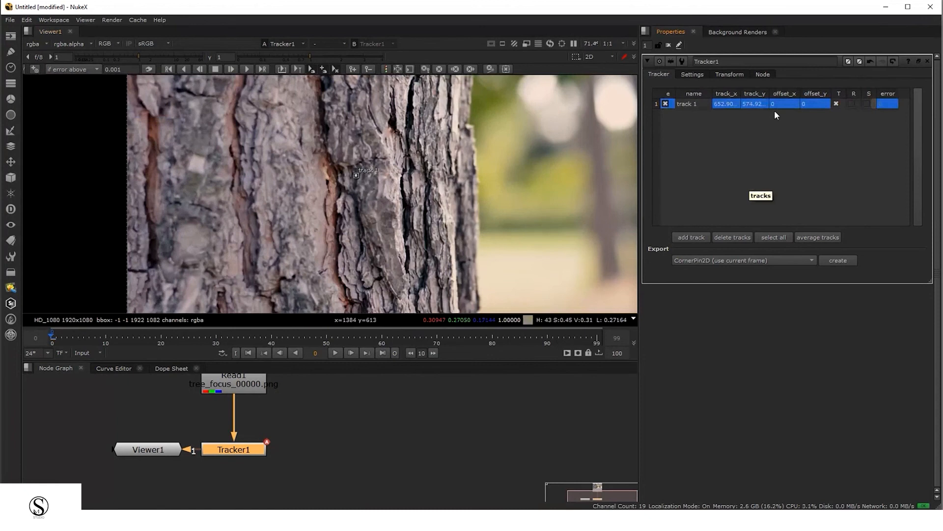
click(688, 104)
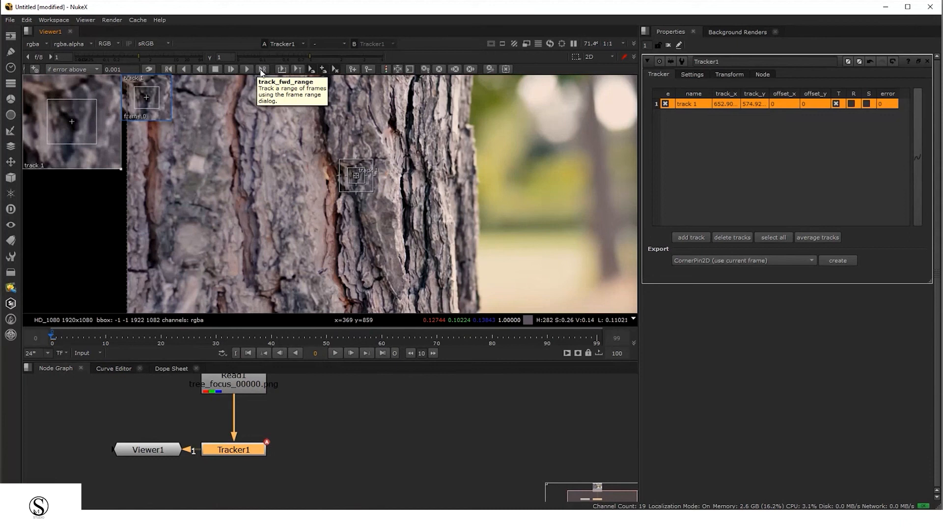
click(263, 70)
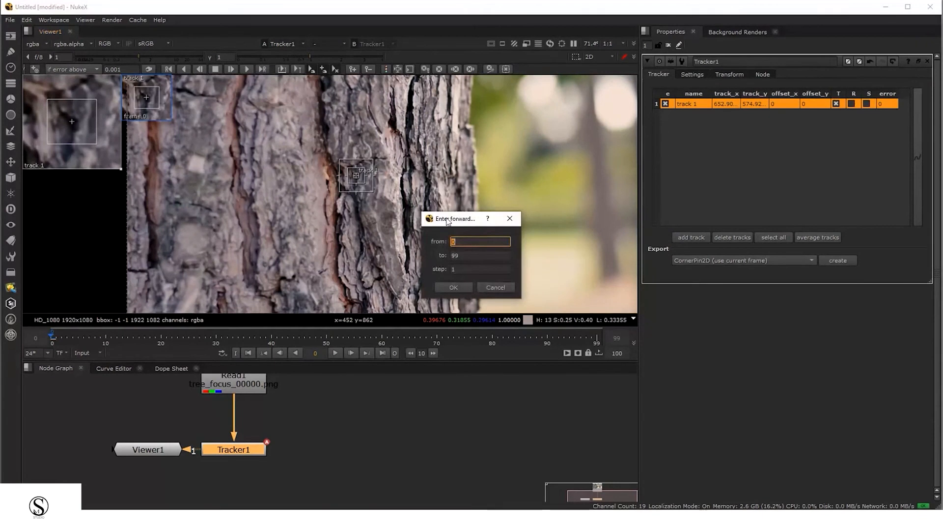
drag(448, 221, 462, 185)
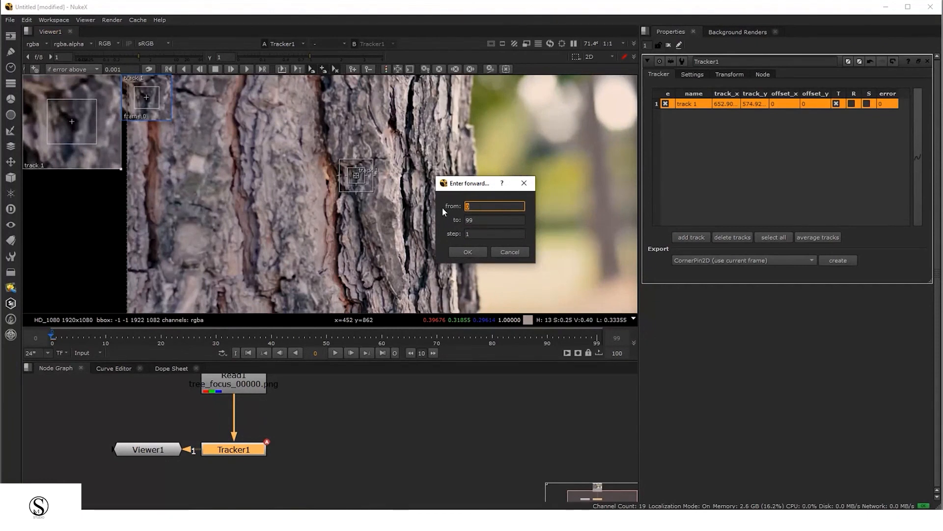
key(Tab)
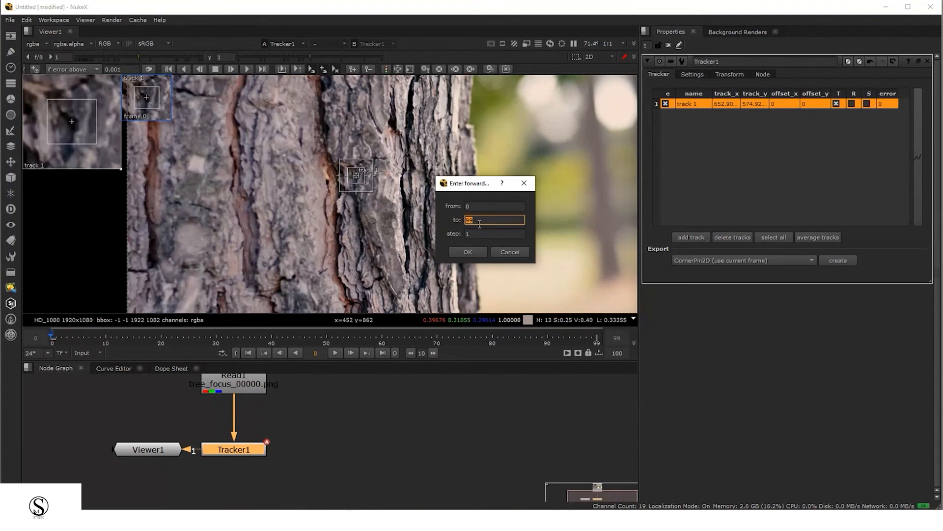
click(525, 185)
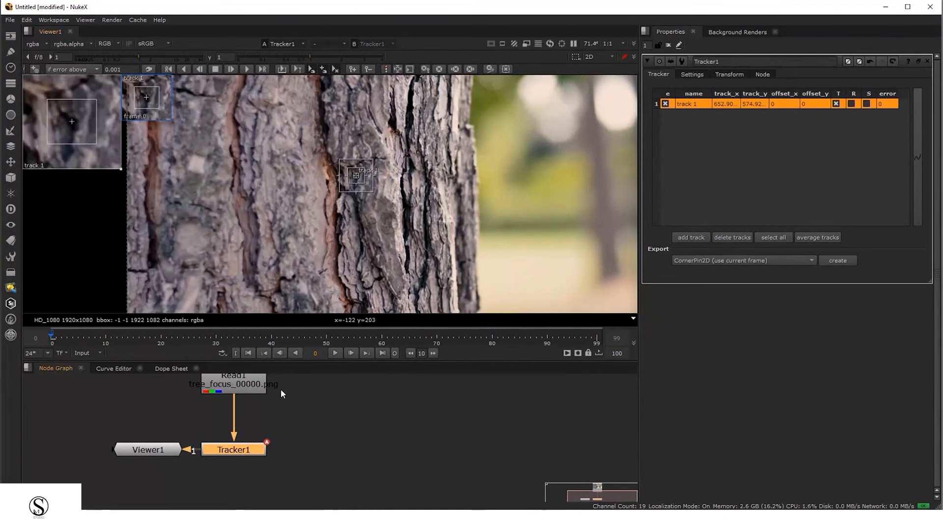
Track track 1 forward through the frame range, then scrub the timeline to review the tracked path
click(247, 71)
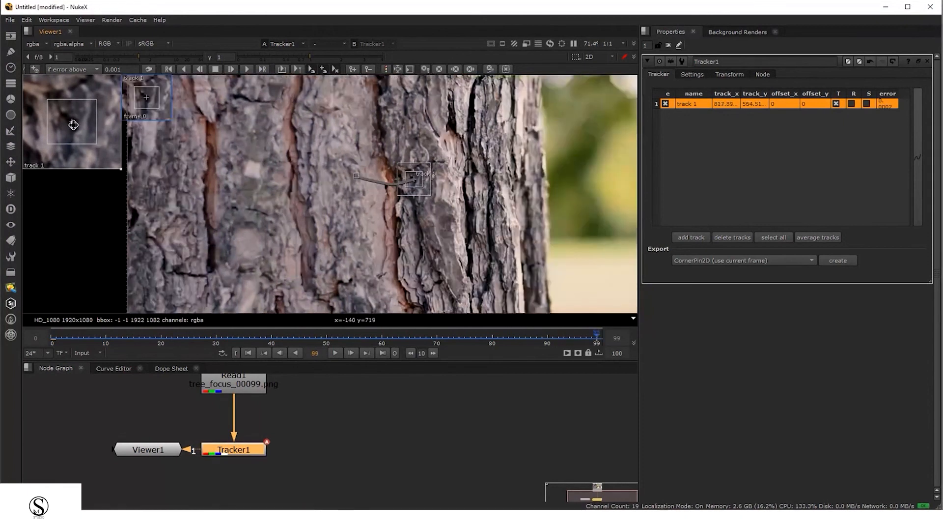
click(536, 334)
drag(524, 334, 233, 334)
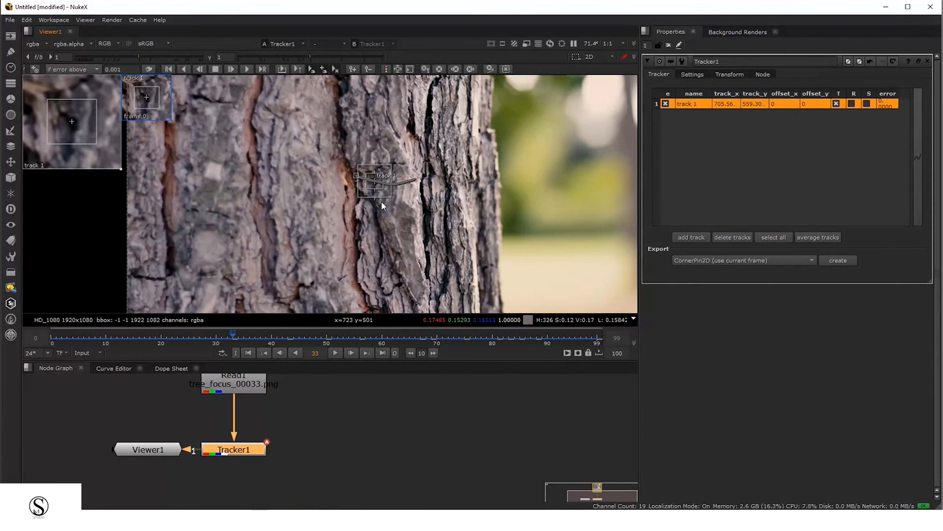
scroll(376, 178, up, 6)
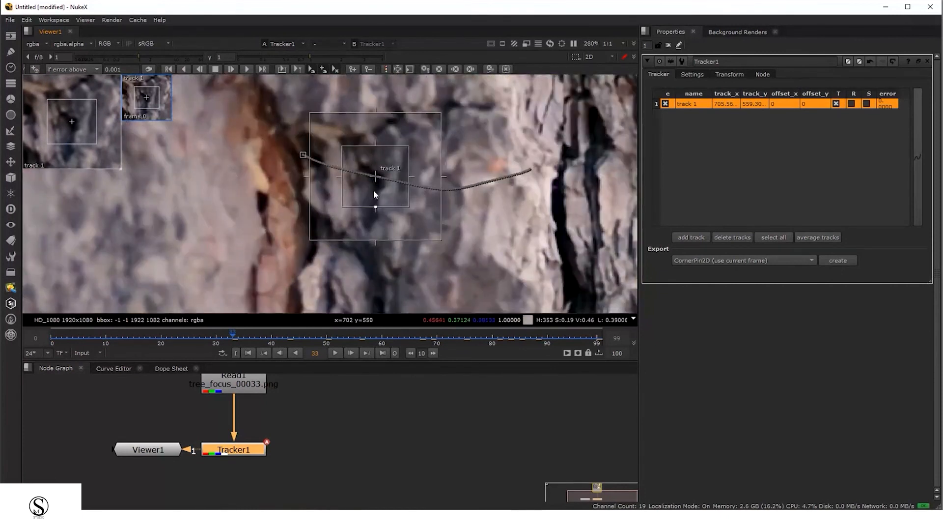
scroll(378, 200, down, 4)
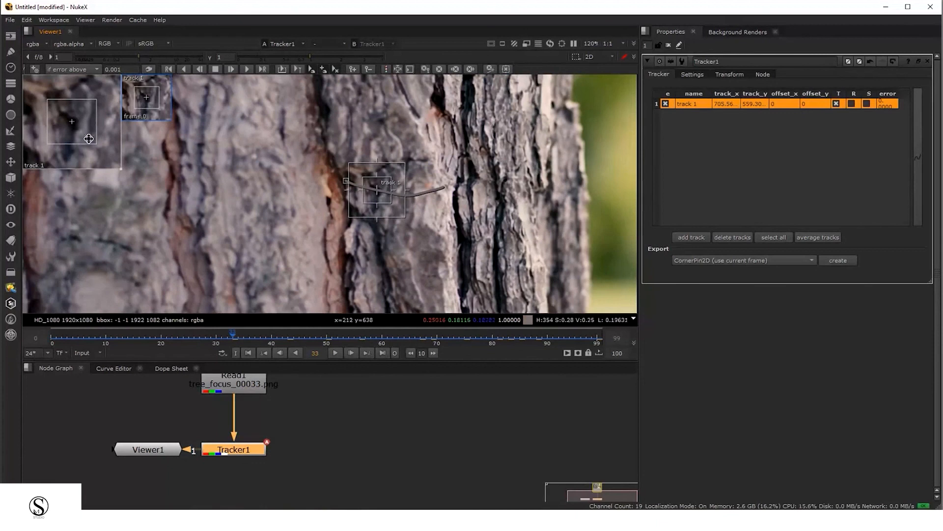
click(54, 337)
drag(53, 337, 453, 339)
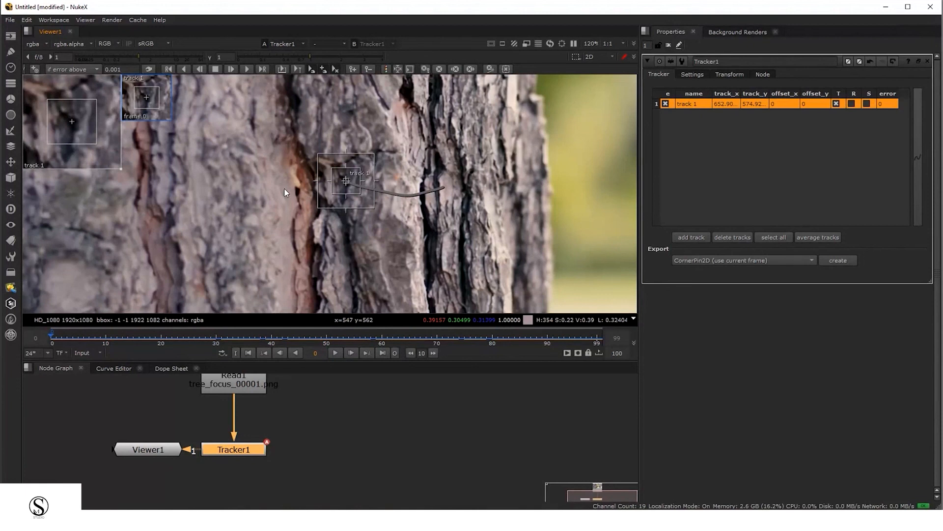
Add a Text node to the node graph
scroll(355, 448, down, 5)
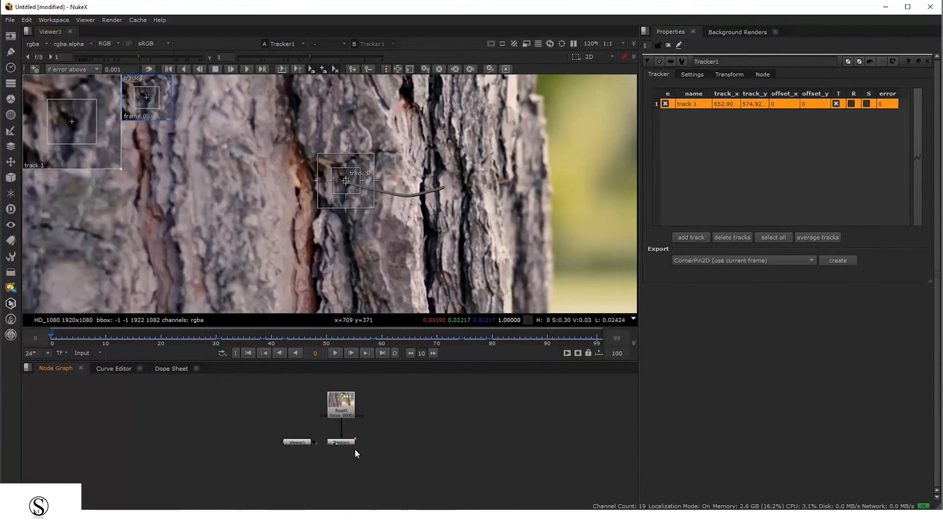
scroll(349, 234, down, 4)
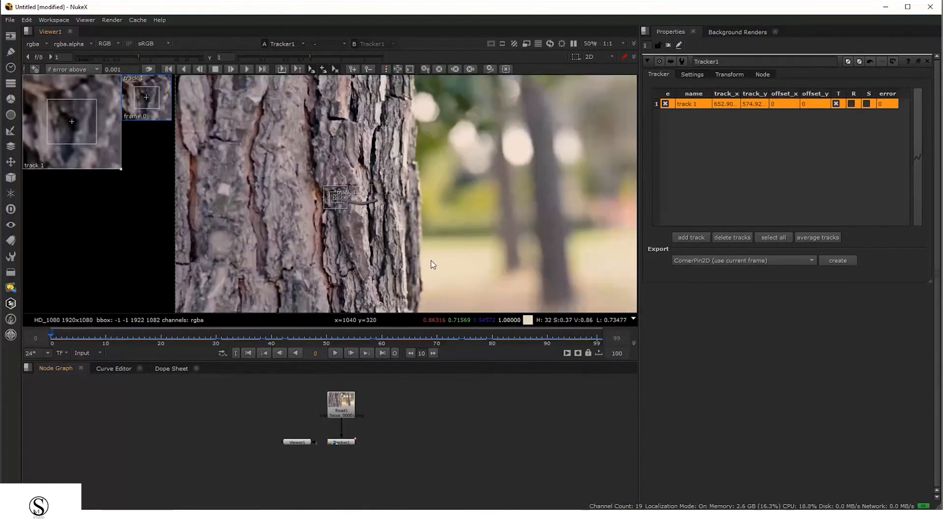
middle_drag(383, 446, 349, 448)
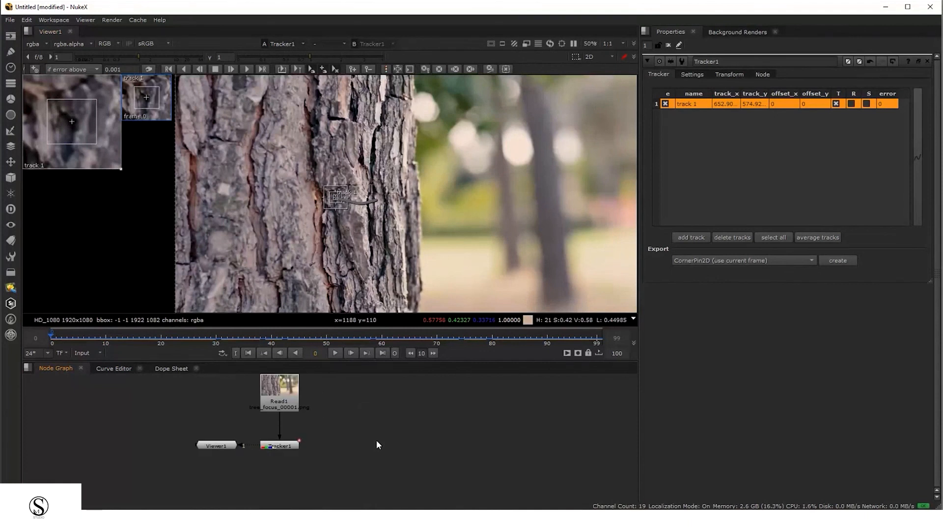
key(Tab)
text(text)
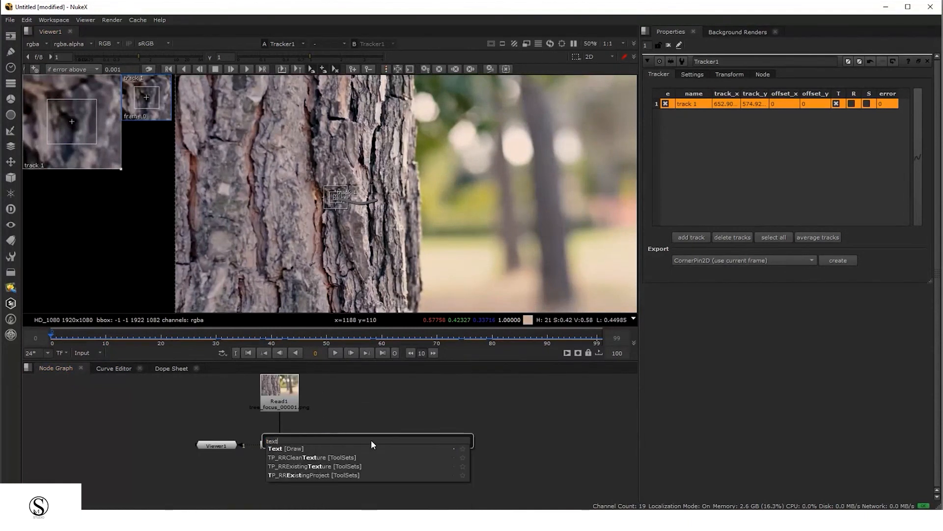
key(Return)
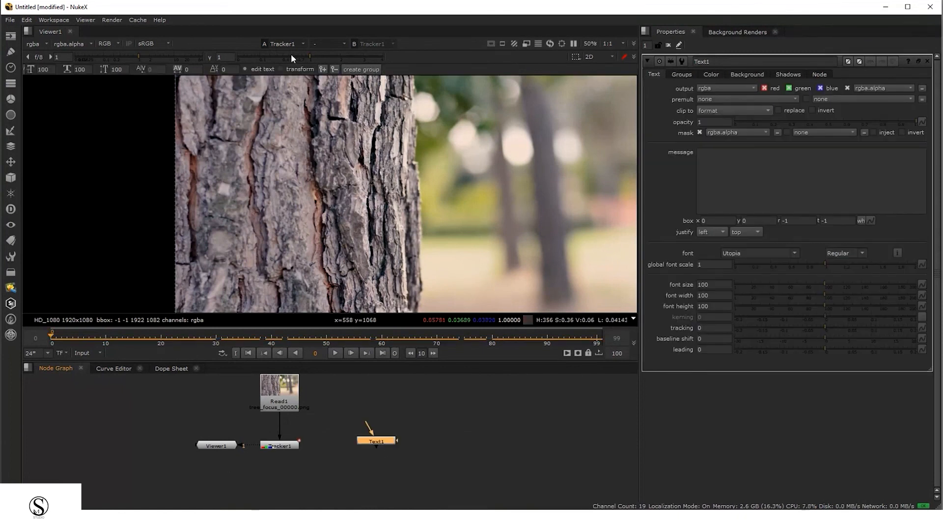
Enter TRACKING as the Text node's message
click(734, 173)
text(TRA)
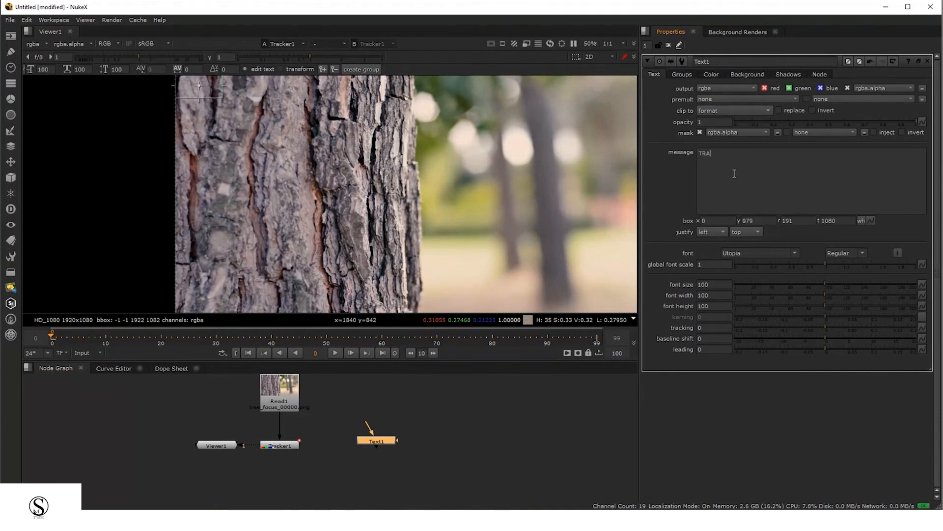
text(CKING)
double_click(724, 154)
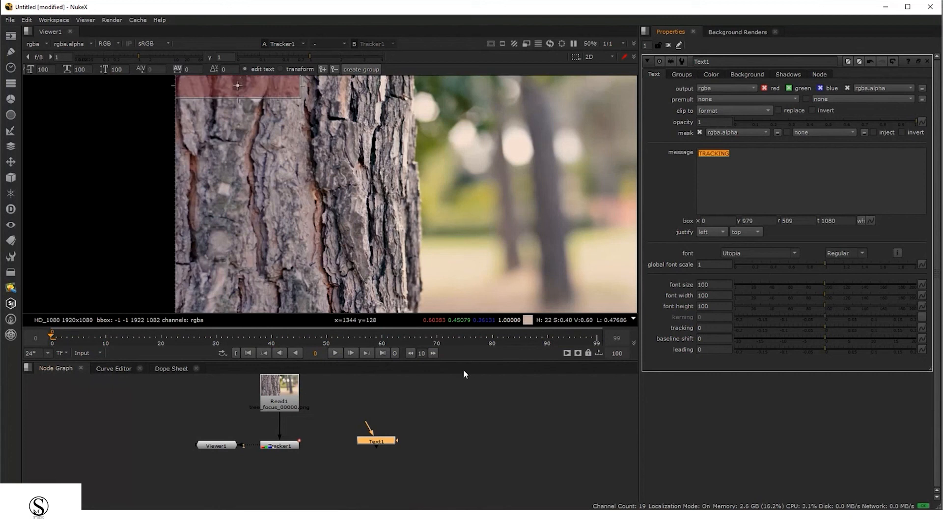
Connect the Text node's input to the Read node
click(431, 435)
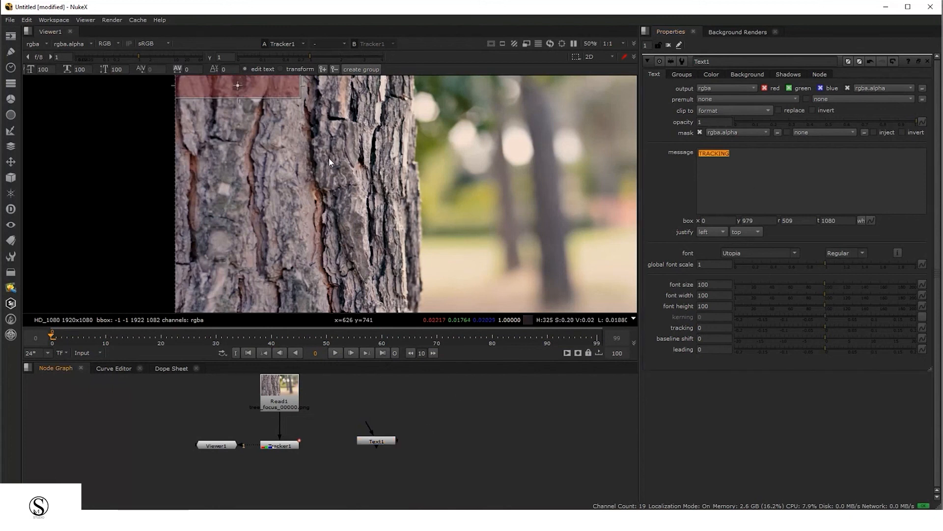
key(f)
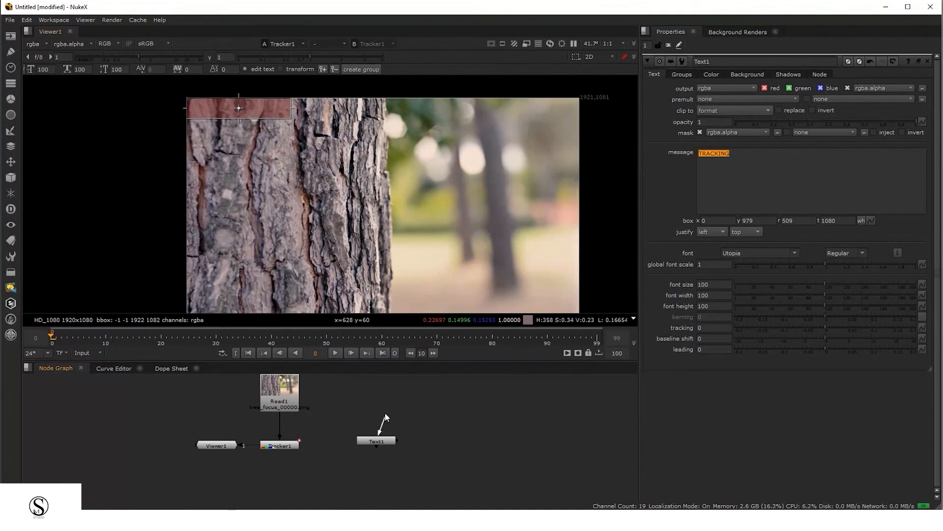
drag(369, 410, 358, 428)
key(space)
scroll(361, 421, up, 7)
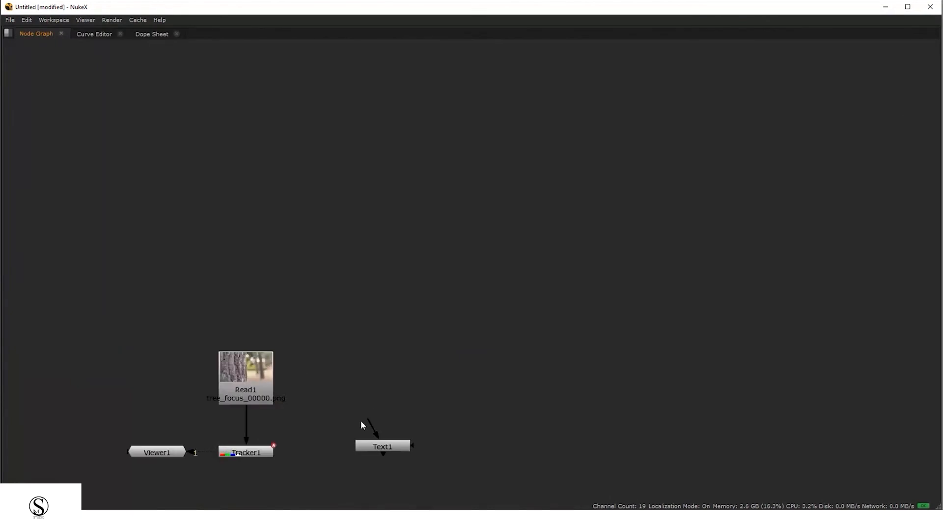
middle_drag(312, 322, 553, 117)
scroll(550, 362, up, 1)
middle_drag(556, 371, 513, 361)
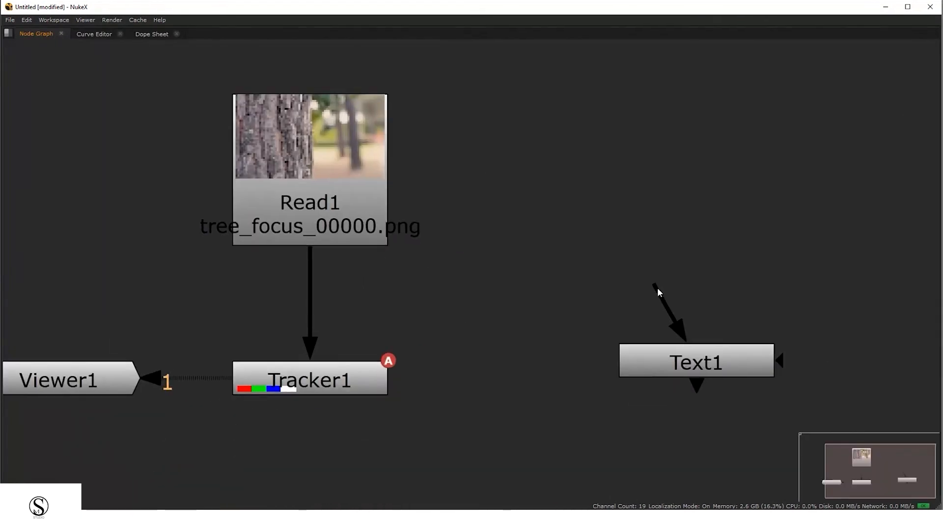
middle_drag(657, 287, 621, 285)
drag(271, 195, 279, 185)
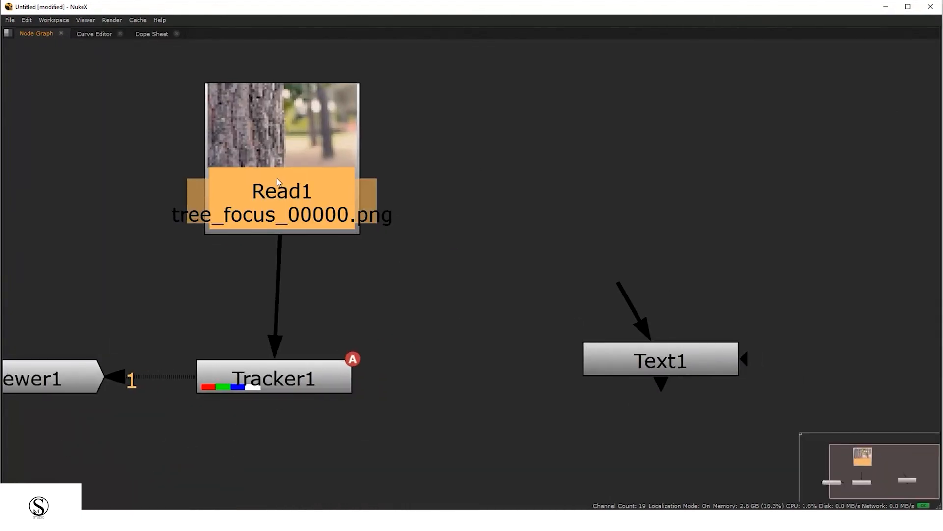
drag(620, 286, 355, 182)
Rewire the graph so the Read node feeds the Text node and the Text node feeds Viewer1
middle_drag(425, 199, 398, 212)
drag(605, 386, 626, 413)
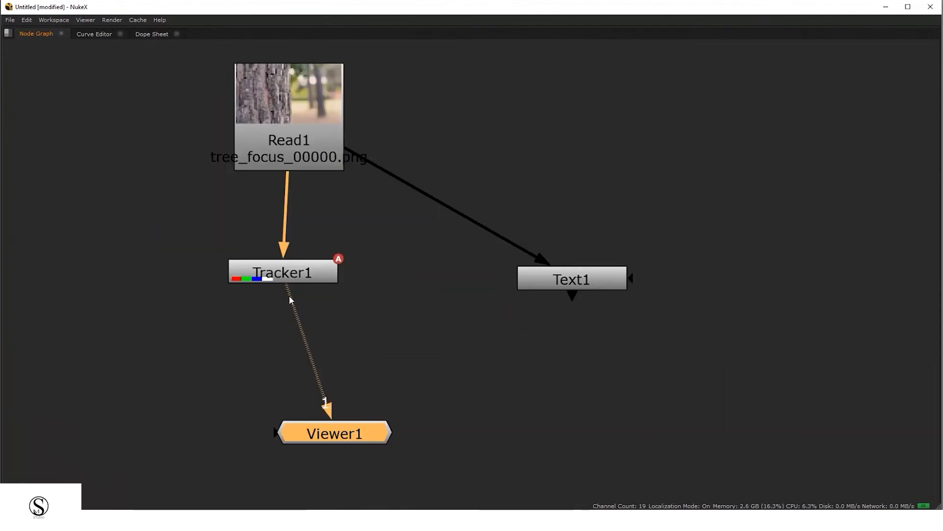
mouse_move(289, 297)
mouse_down()
mouse_move(305, 315)
mouse_move(473, 336)
mouse_move(347, 345)
mouse_move(297, 280)
mouse_move(300, 317)
mouse_move(302, 305)
mouse_up()
drag(137, 243, 400, 348)
drag(281, 305, 589, 285)
drag(590, 285, 311, 329)
drag(348, 438, 297, 413)
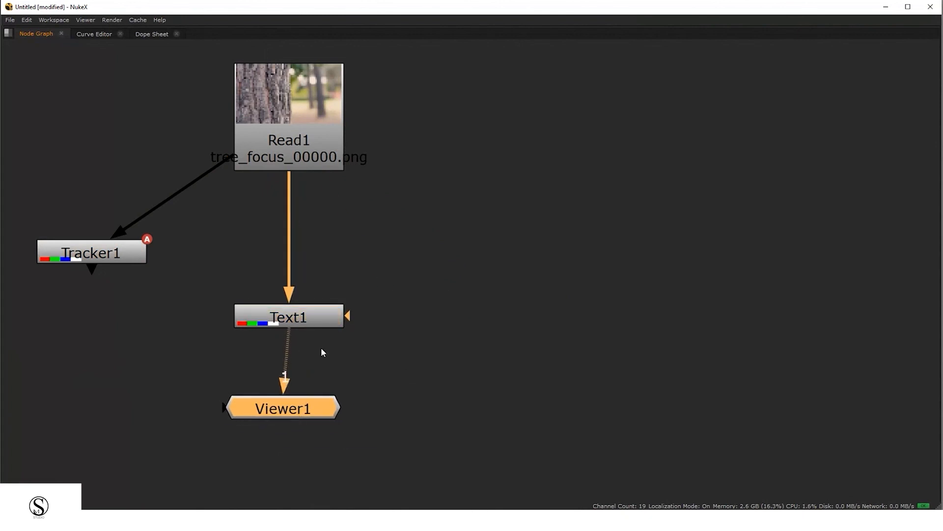
Select the Text node and display its output in the viewer
click(308, 326)
key(1)
key(space)
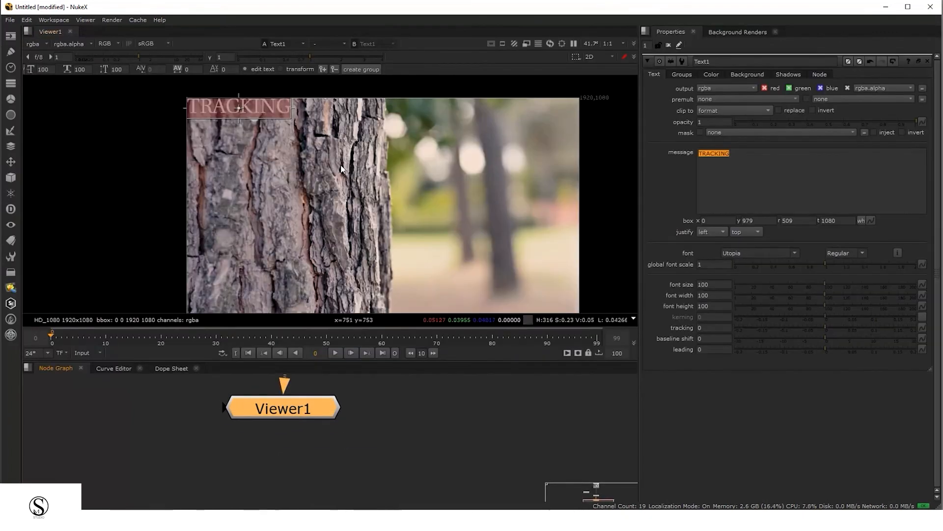
scroll(295, 416, down, 1)
middle_drag(303, 421, 311, 486)
click(311, 401)
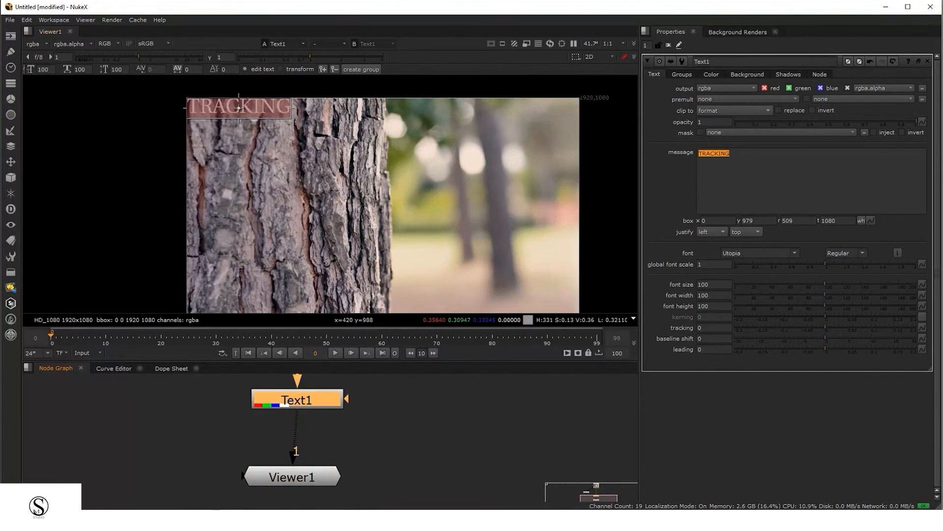
click(303, 127)
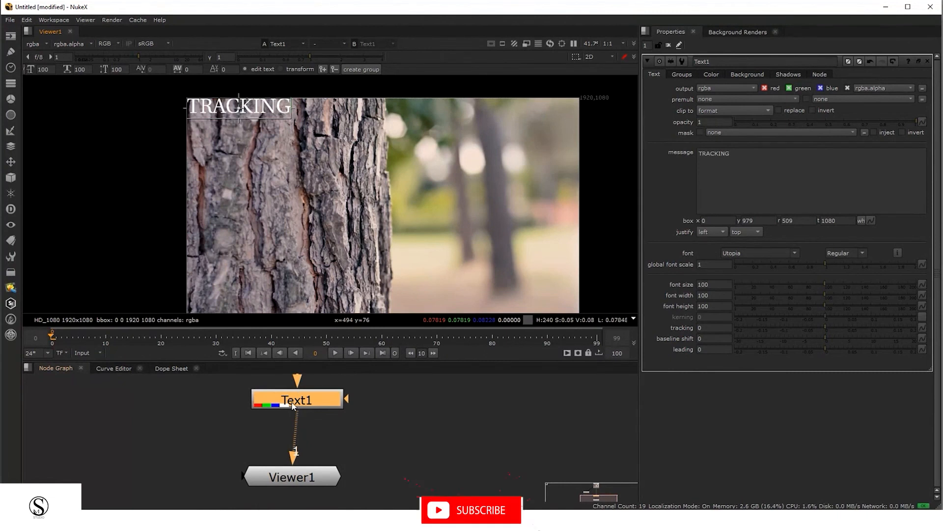
Rearrange the node graph layout, moving the Tracker node to the side of the Read node
drag(331, 360, 333, 269)
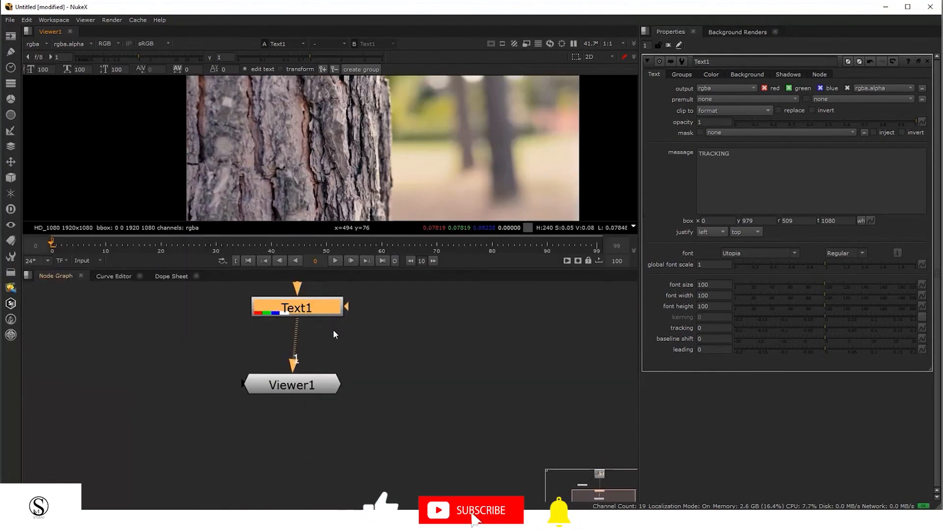
middle_drag(333, 329, 346, 413)
middle_drag(198, 345, 290, 373)
scroll(290, 374, down, 3)
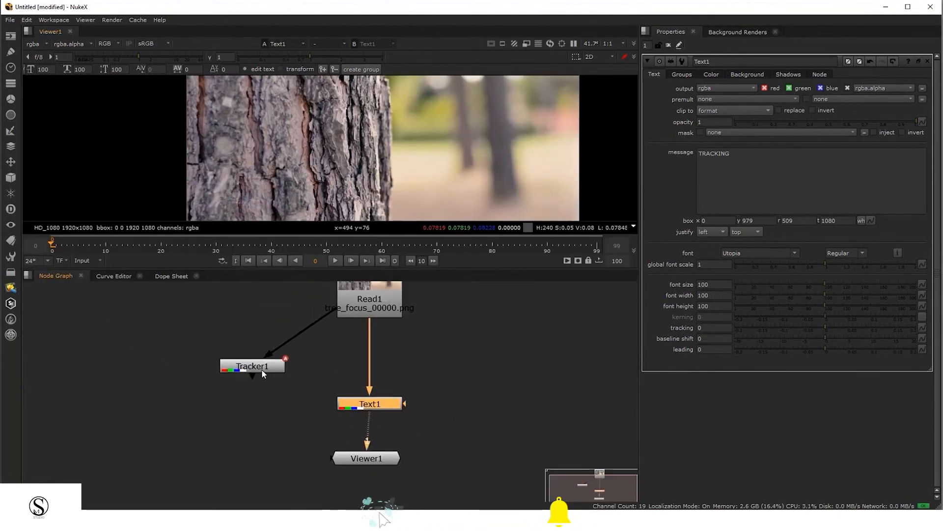
drag(261, 369, 202, 367)
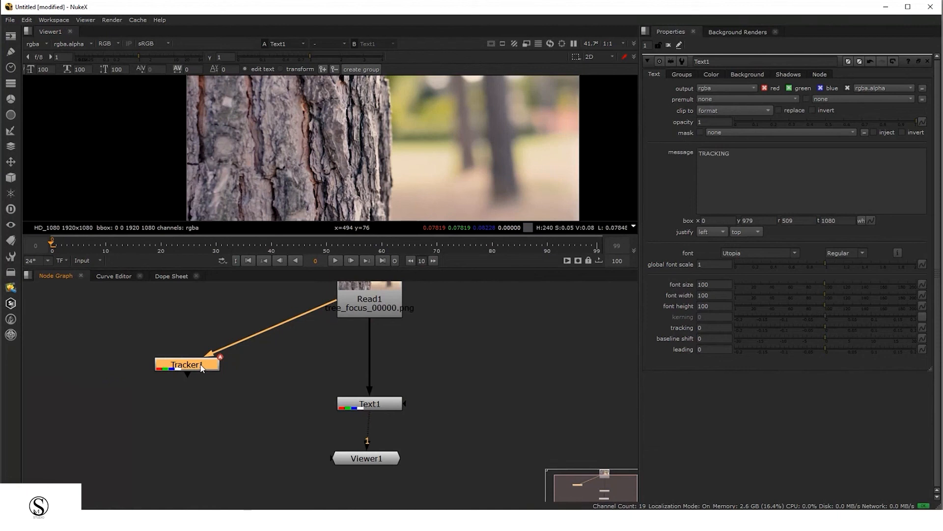
click(397, 404)
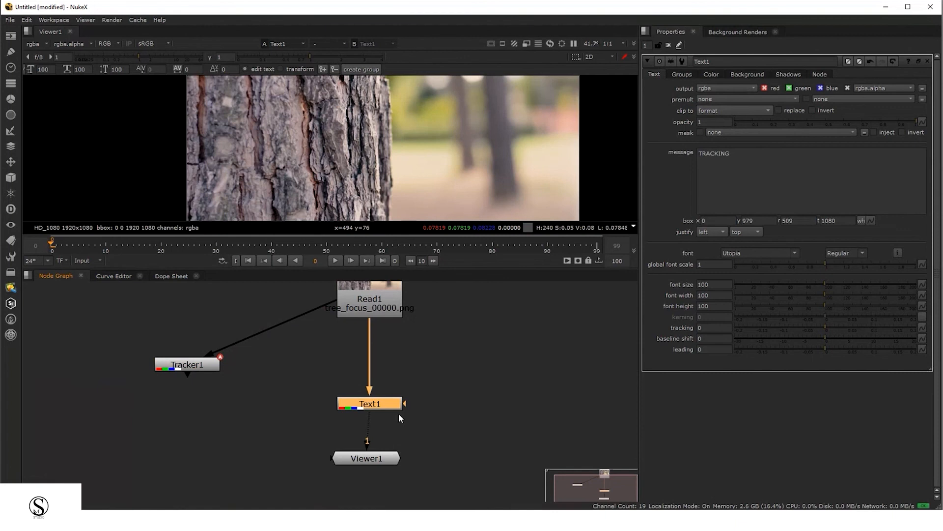
drag(144, 328, 255, 451)
drag(326, 366, 410, 417)
drag(140, 341, 242, 387)
drag(483, 372, 305, 442)
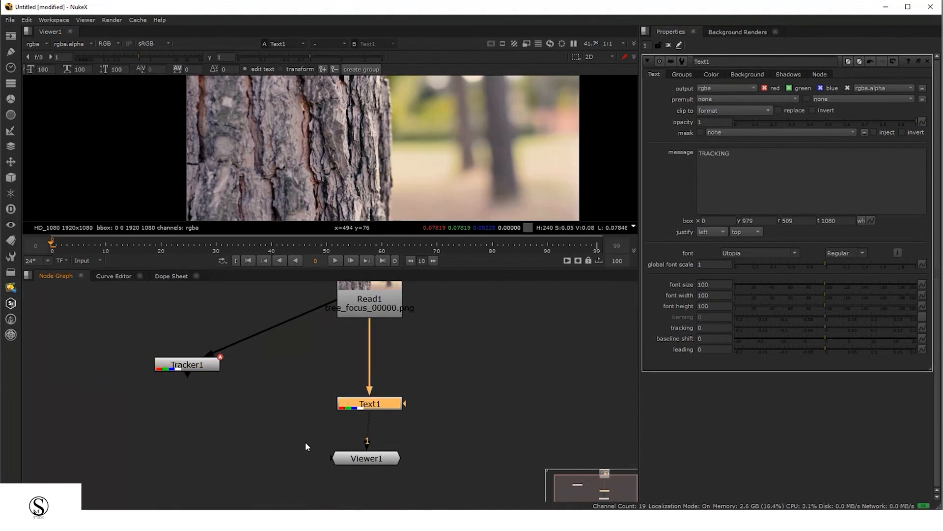
Open Tracker1's Transform properties and scrub the timeline to frame 49
double_click(189, 367)
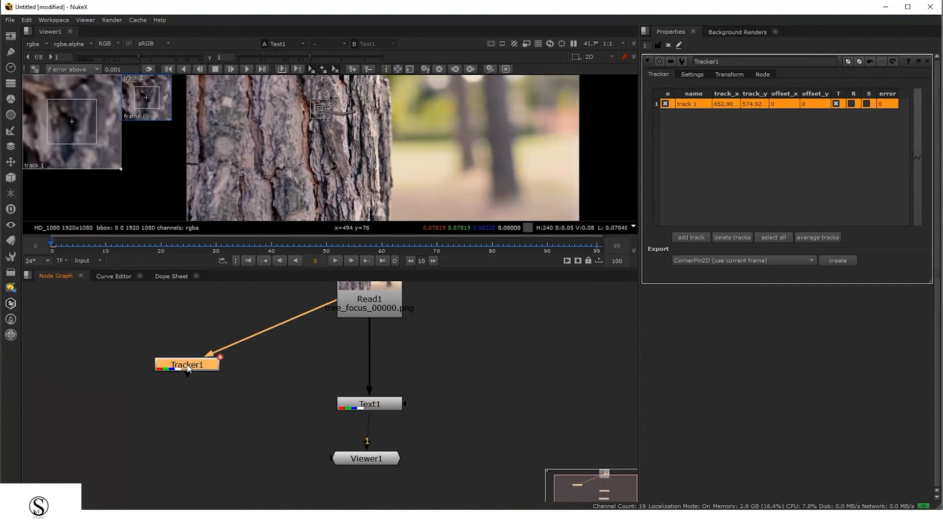
click(736, 72)
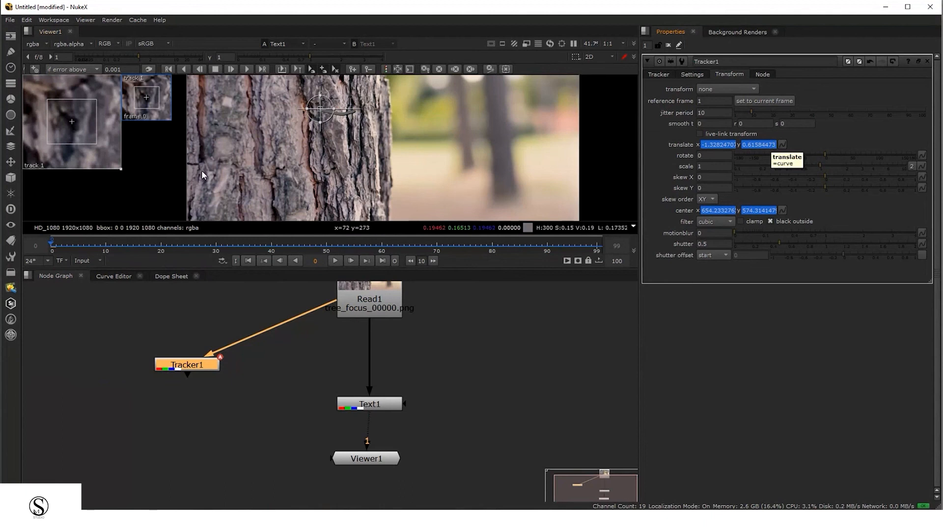
drag(61, 244, 49, 283)
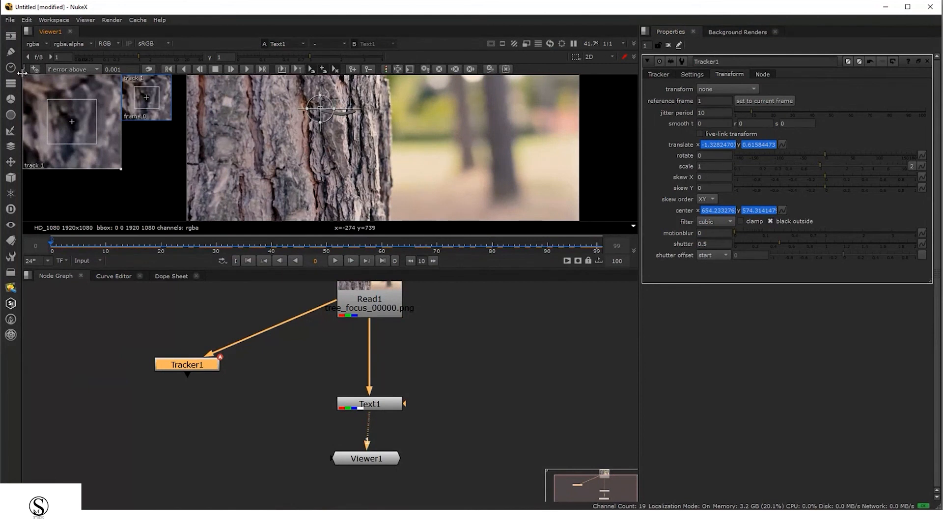
click(161, 243)
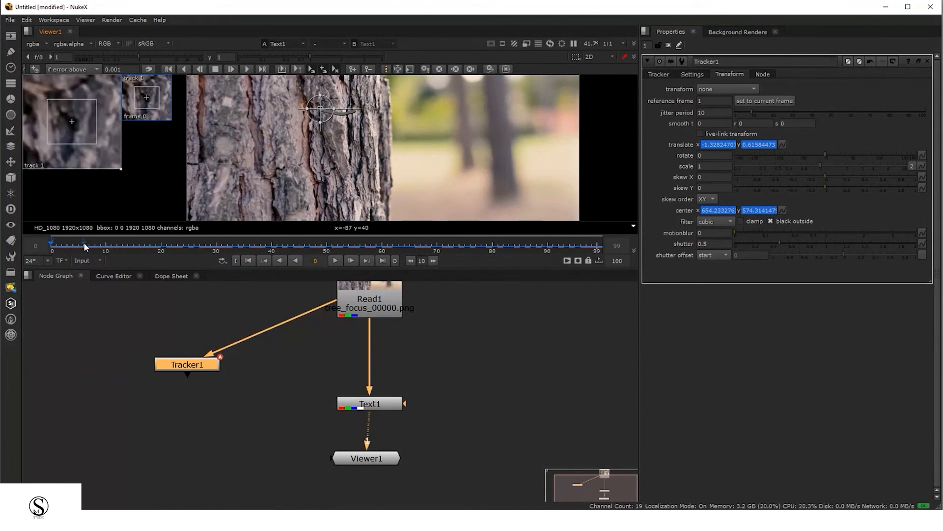
drag(177, 244, 321, 244)
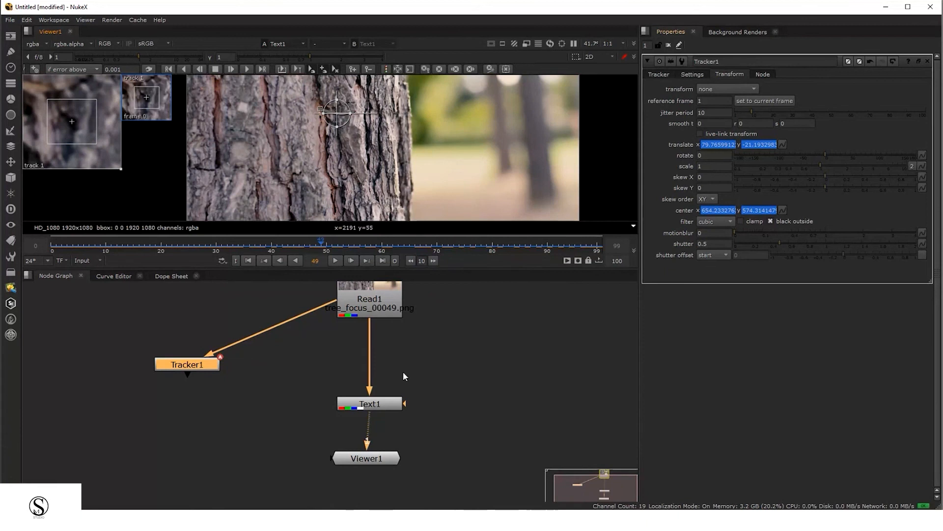
Move the Text node to the right of the Read node
click(386, 406)
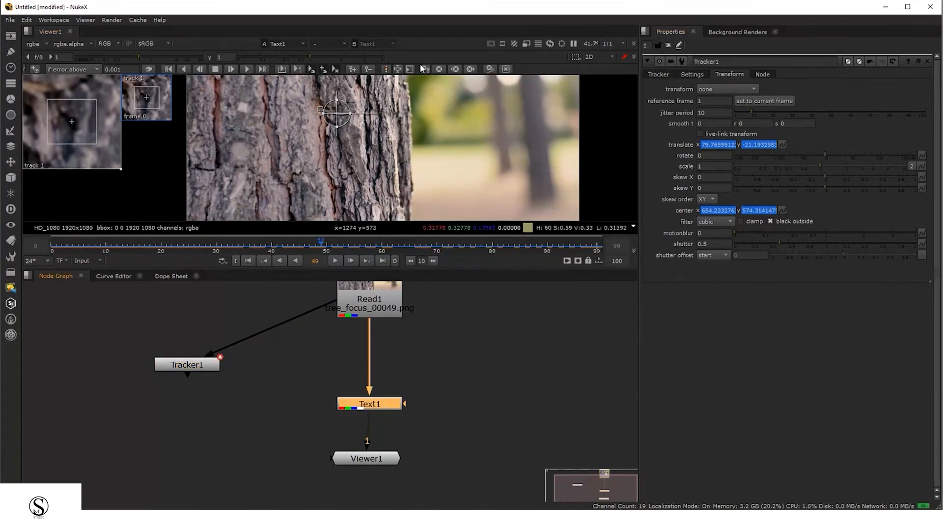
scroll(374, 166, down, 2)
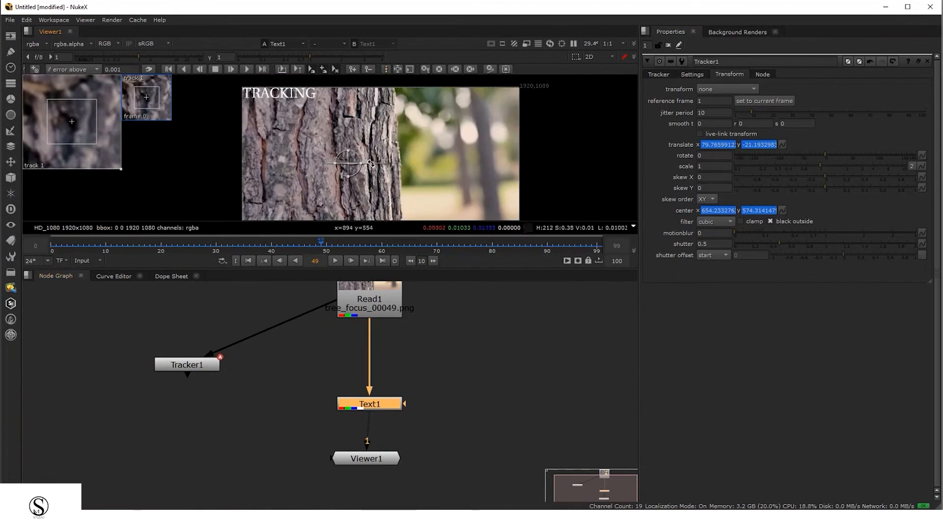
middle_drag(392, 379, 363, 375)
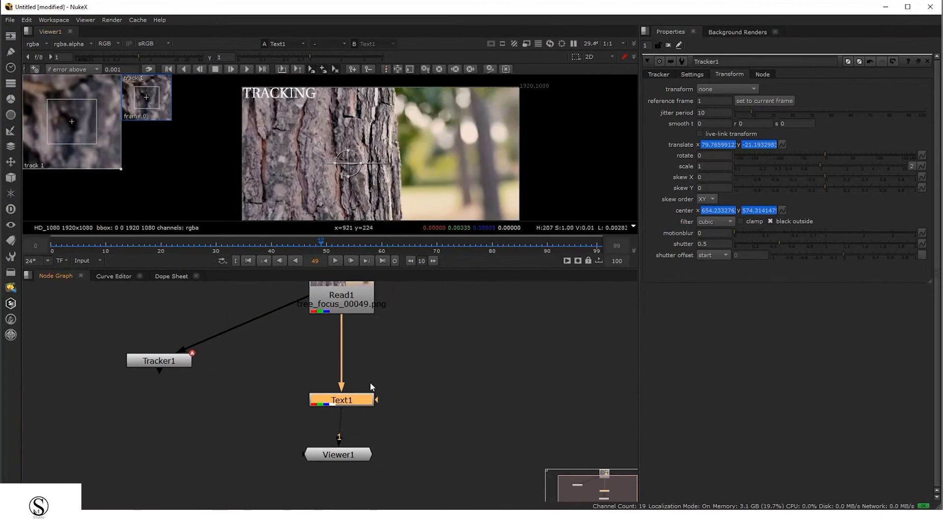
drag(346, 404, 549, 362)
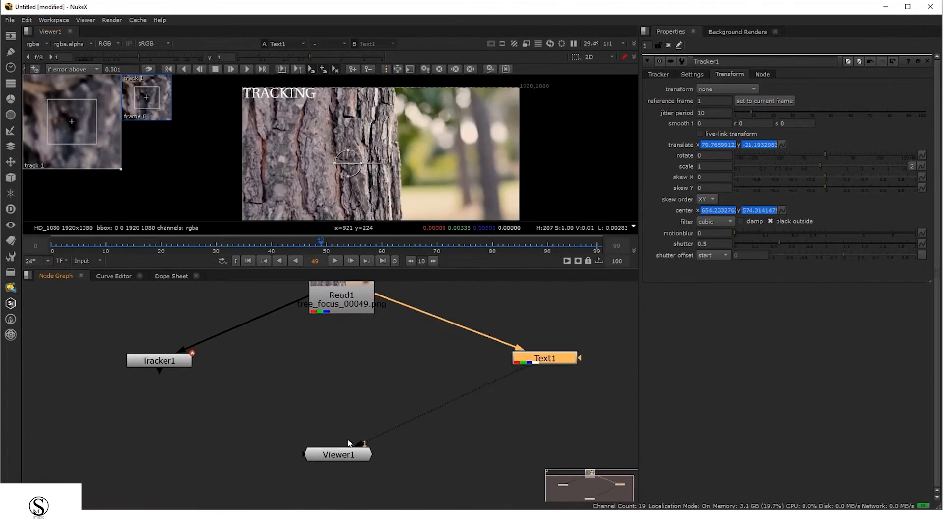
Move the Viewer node under the Text node and add a Merge (over) node to the graph
drag(346, 456, 547, 428)
click(340, 424)
key(m)
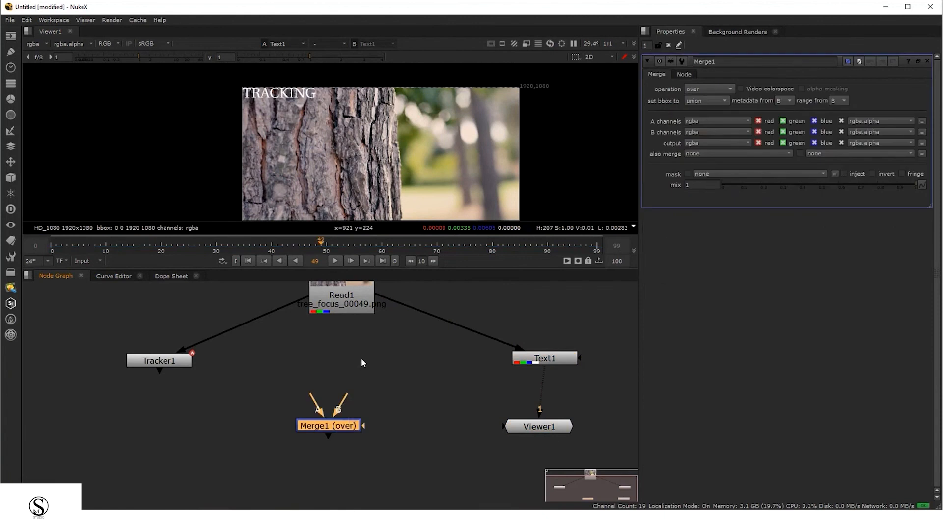
Connect the Merge node's A input to the Text node
middle_drag(313, 382, 314, 402)
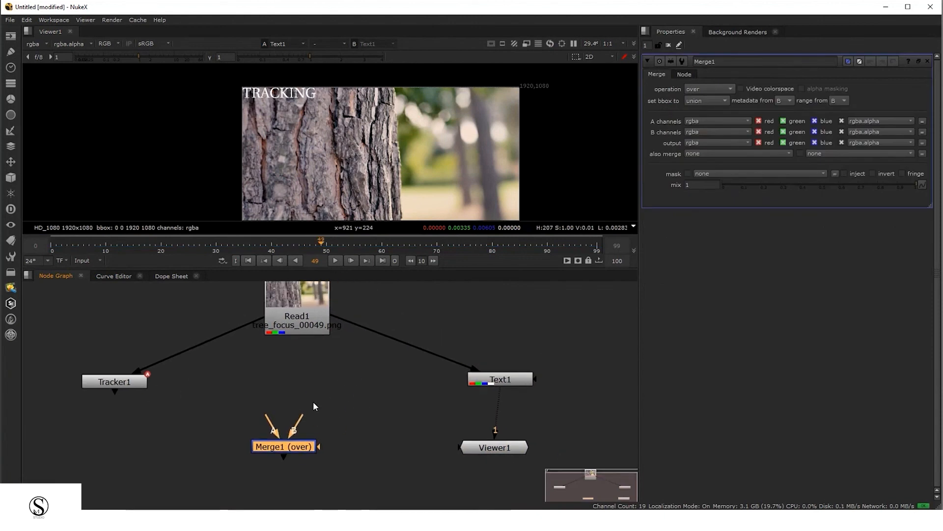
click(509, 384)
drag(509, 384, 515, 365)
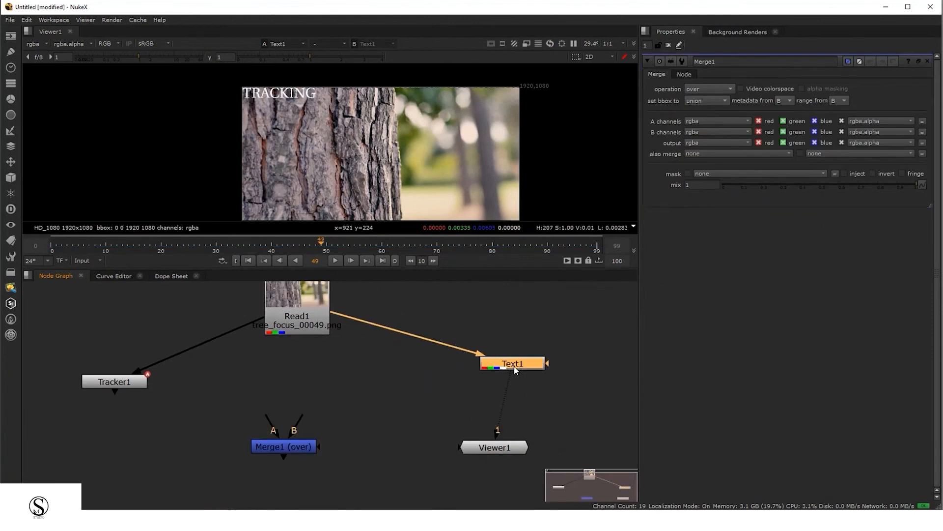
mouse_move(336, 206)
middle_down()
mouse_move(328, 194)
mouse_move(341, 148)
middle_up()
drag(283, 111, 329, 134)
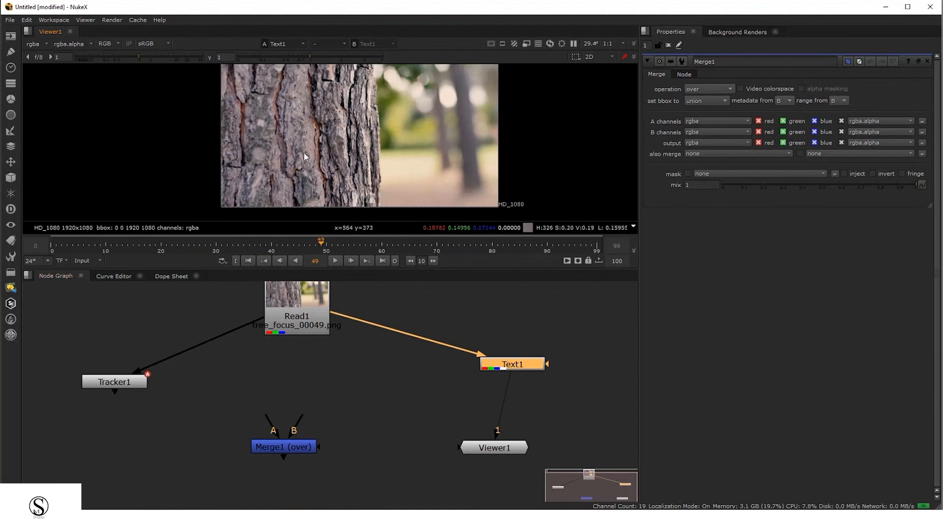
scroll(304, 152, up, 2)
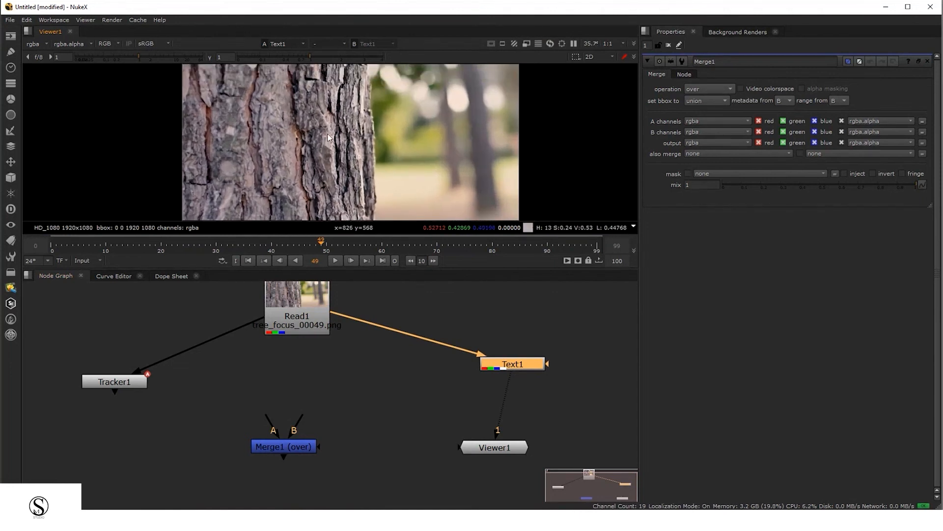
drag(258, 119, 370, 156)
scroll(317, 389, down, 1)
middle_drag(344, 395, 331, 395)
drag(284, 416, 450, 383)
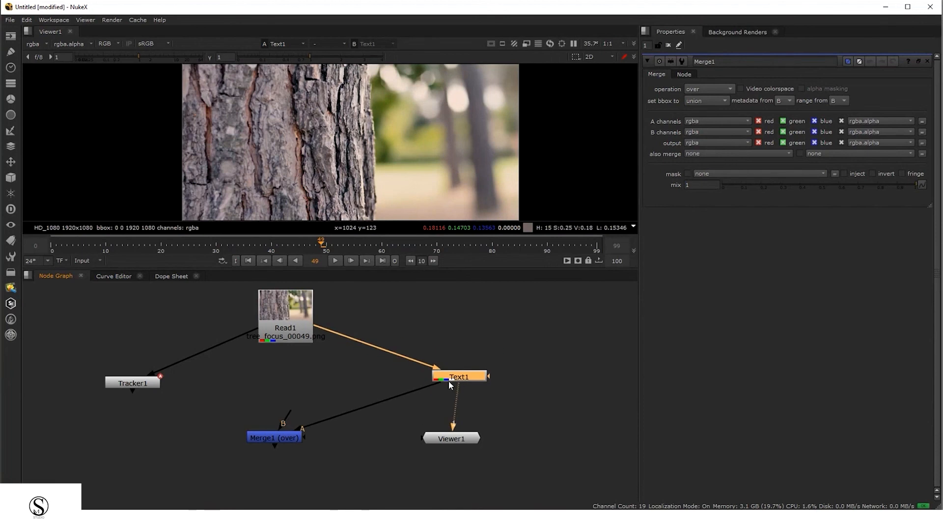
Connect the Merge node's B input to Read1 and detach the Text node's input from Read1
drag(288, 322, 290, 324)
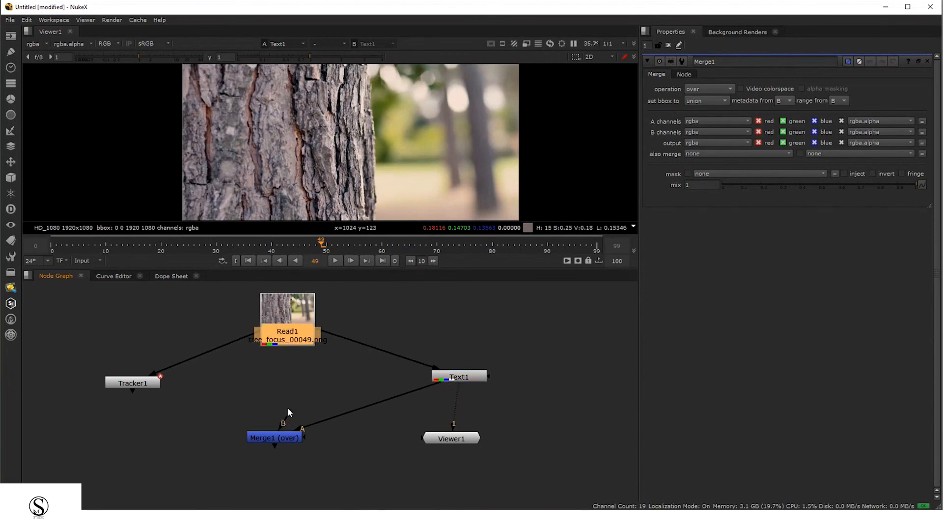
drag(287, 408, 283, 339)
drag(436, 375, 339, 332)
Line the Text node up beside the Merge node and connect the Viewer to the Merge node's output
drag(457, 442, 566, 461)
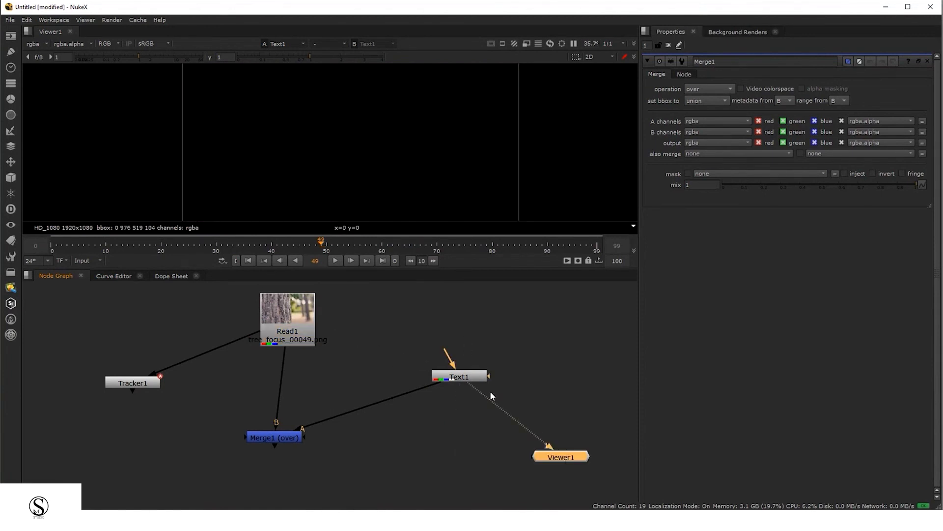
drag(472, 378, 472, 439)
drag(286, 440, 298, 436)
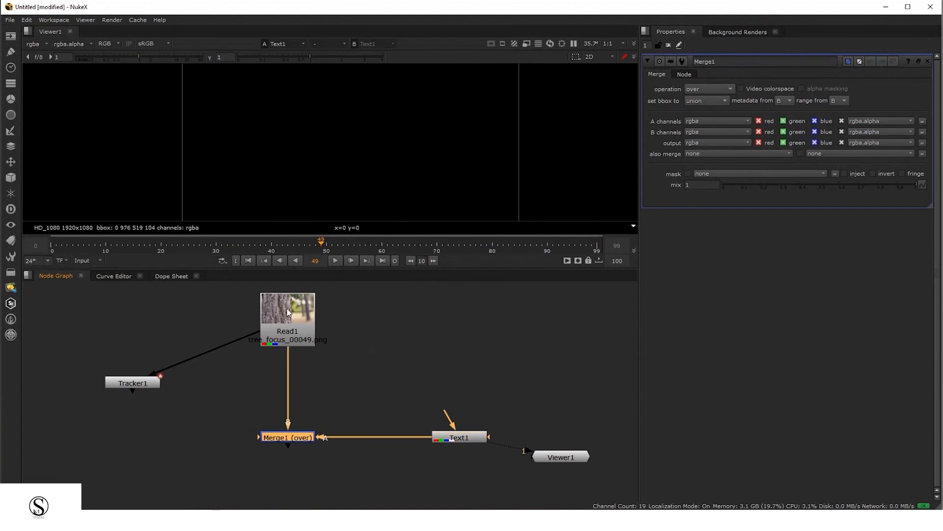
drag(286, 309, 287, 312)
drag(471, 439, 467, 439)
middle_drag(421, 431, 422, 420)
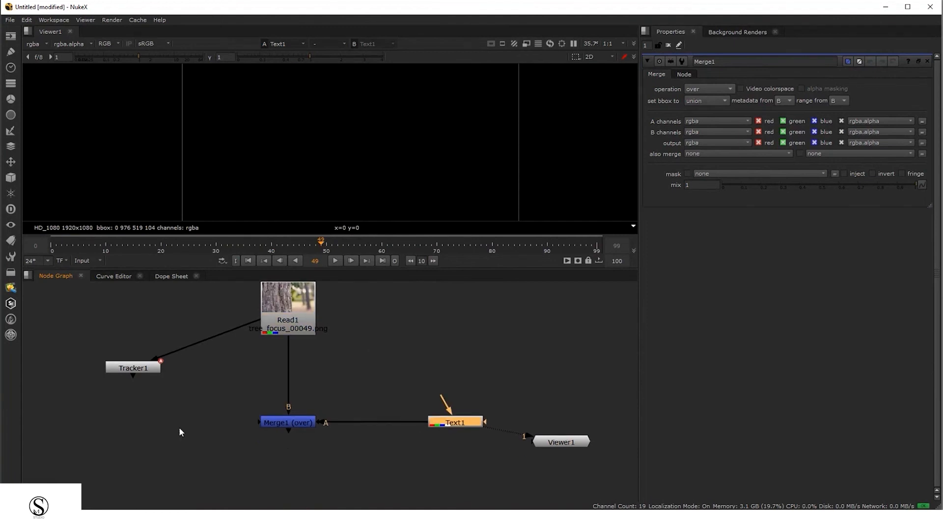
drag(202, 406, 316, 449)
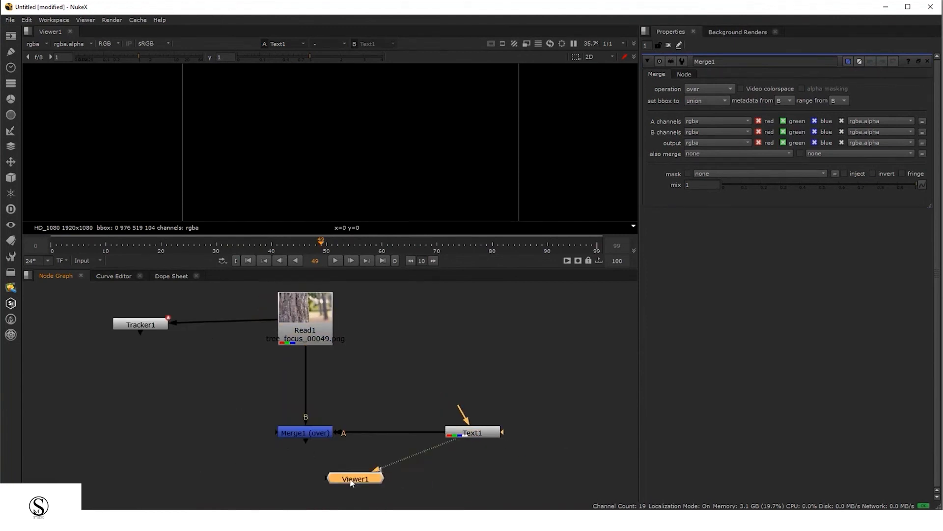
drag(350, 479, 318, 486)
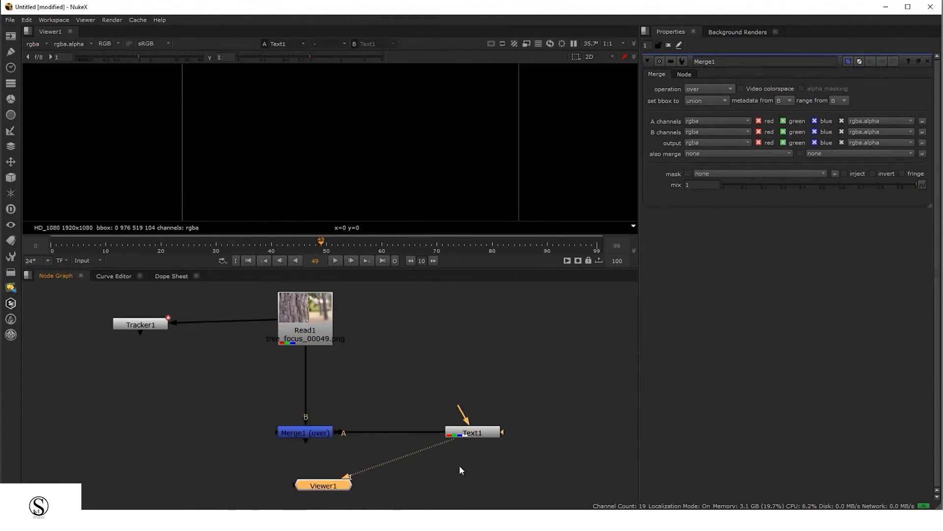
drag(446, 443, 311, 431)
drag(334, 488, 322, 478)
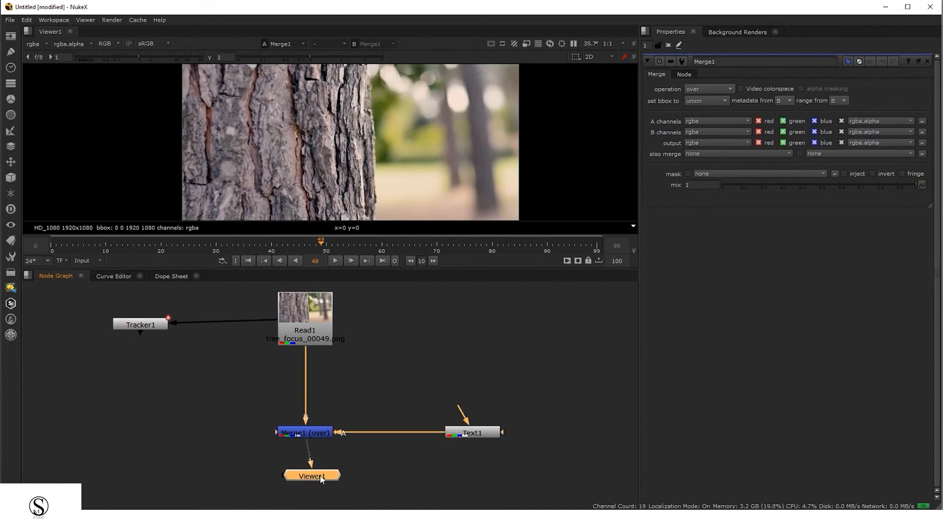
Play the composite from frame 0 to review the TRACKING text over the footage
click(53, 244)
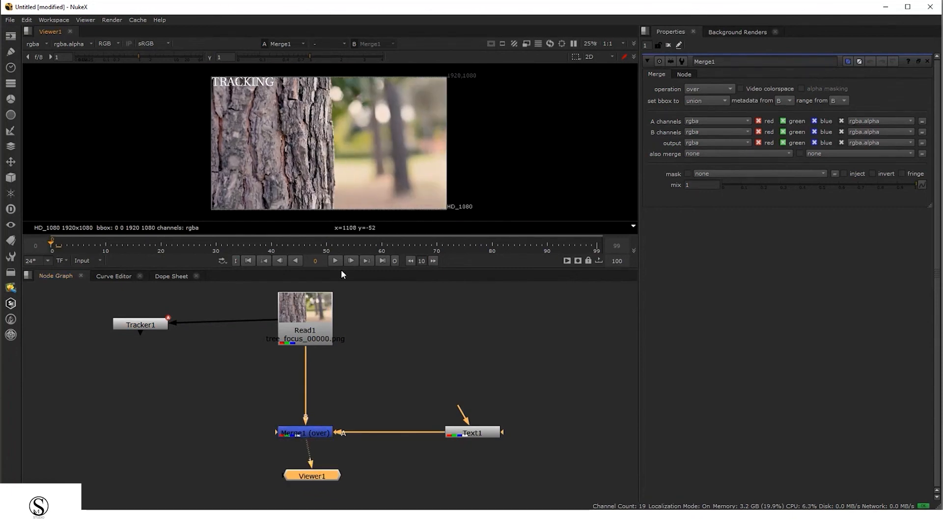
drag(341, 269, 334, 377)
scroll(270, 241, up, 2)
scroll(289, 228, up, 2)
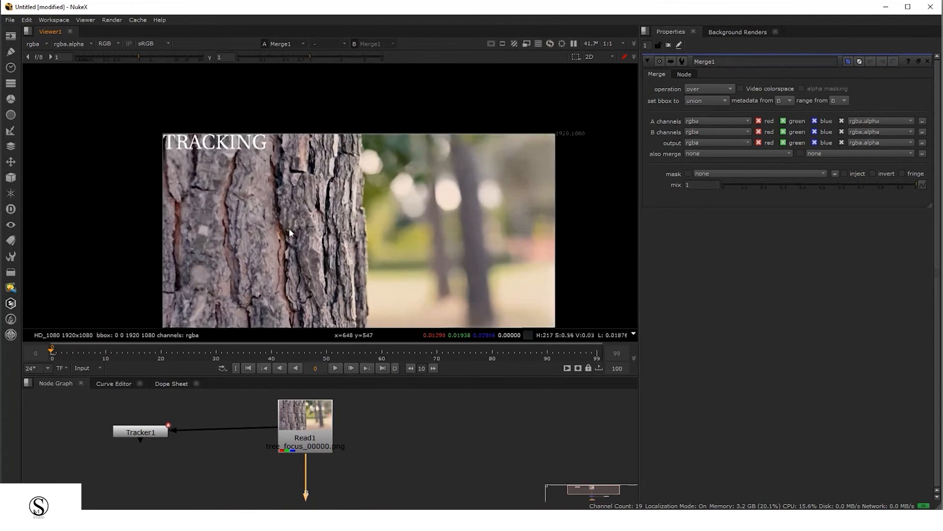
key(l)
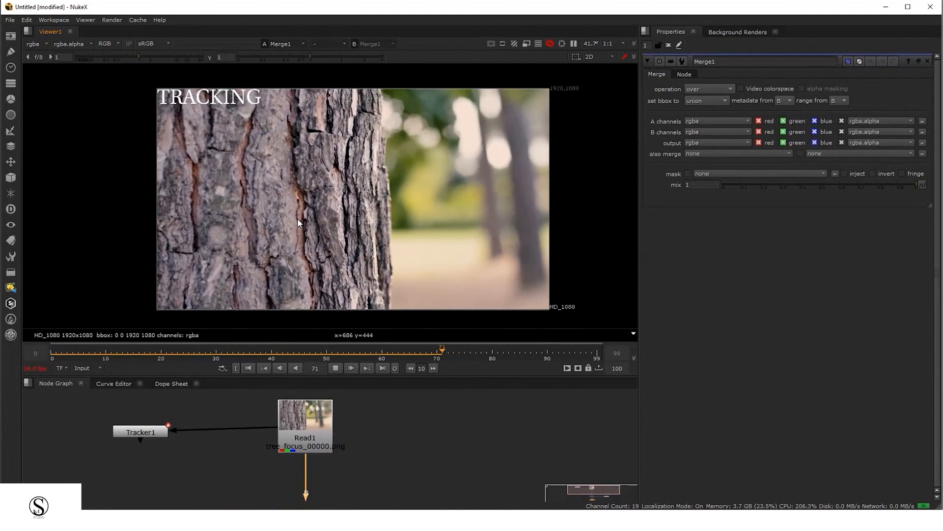
Move the Text node farther right along the Merge node's A-input link
drag(395, 389, 288, 450)
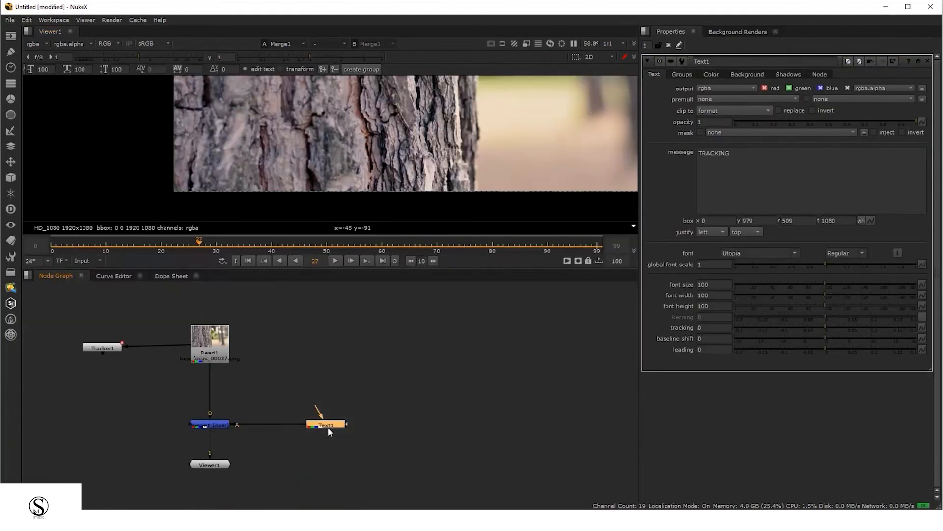
drag(328, 426, 472, 430)
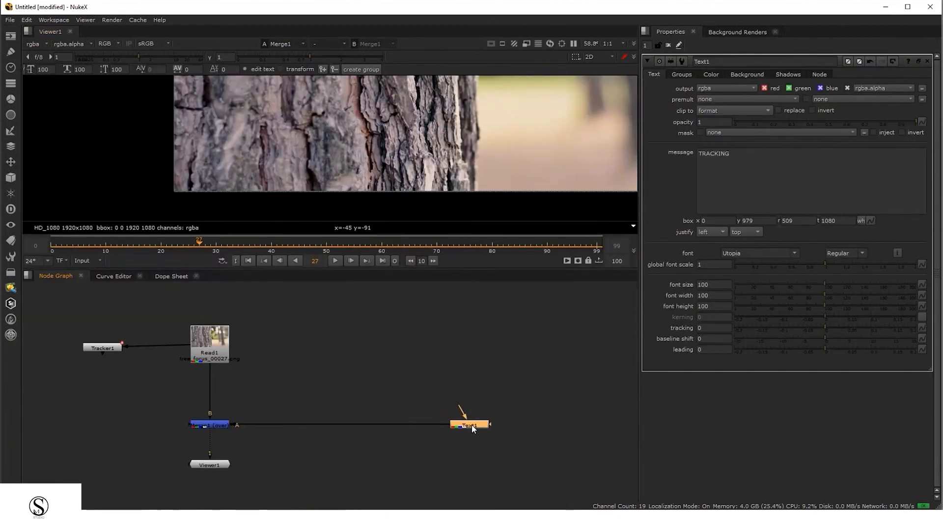
click(217, 425)
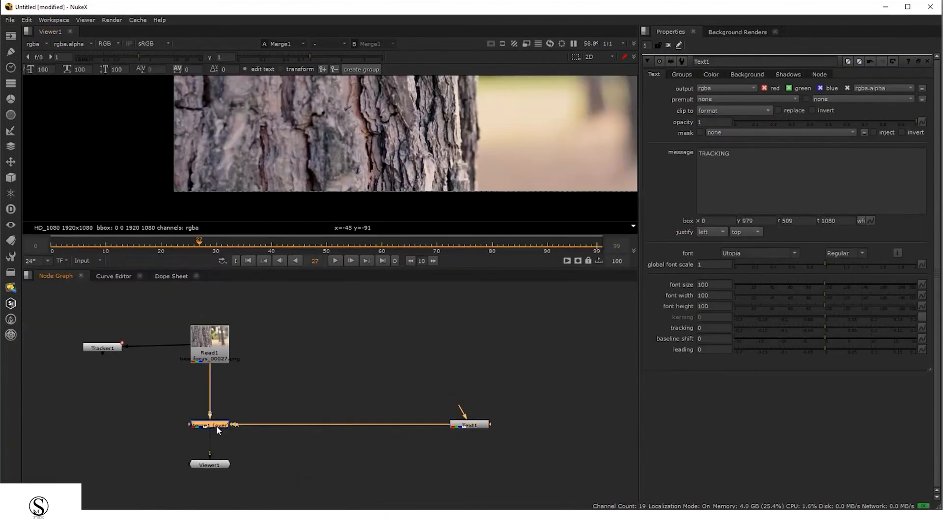
drag(473, 426, 476, 425)
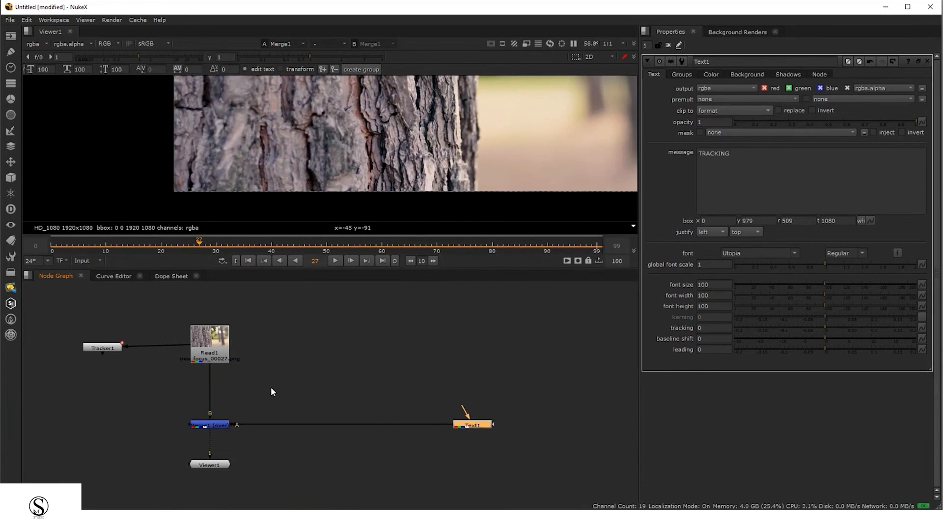
drag(271, 392, 321, 390)
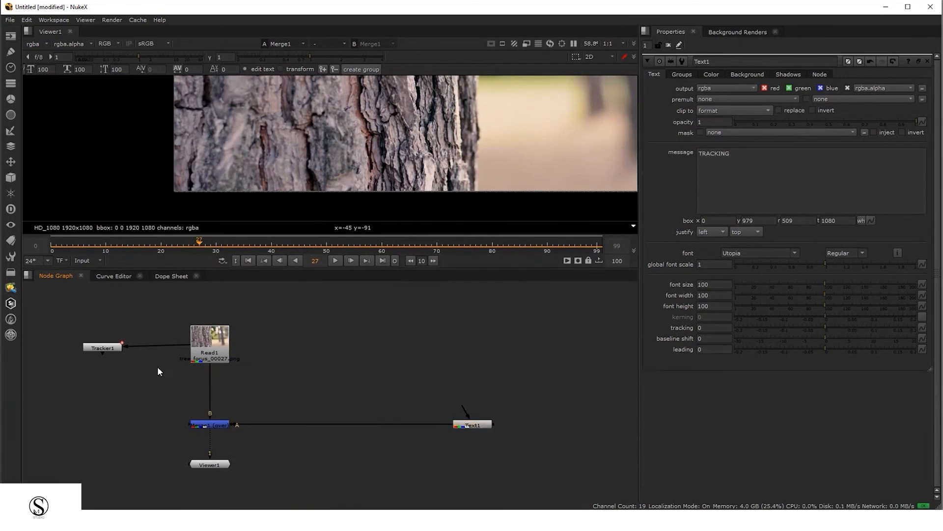
Detach Tracker1 from Read1 and insert it on the link between the Text node and the Merge node
drag(187, 350, 185, 344)
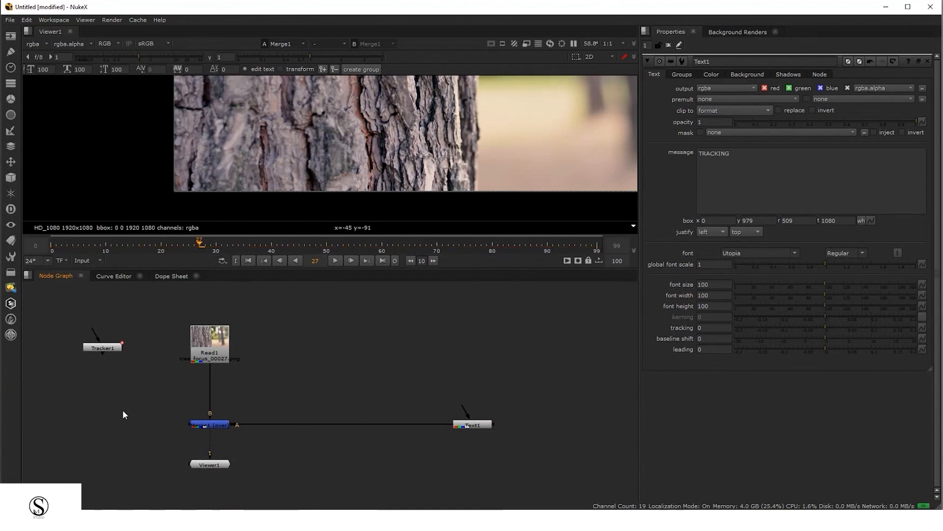
drag(103, 350, 287, 343)
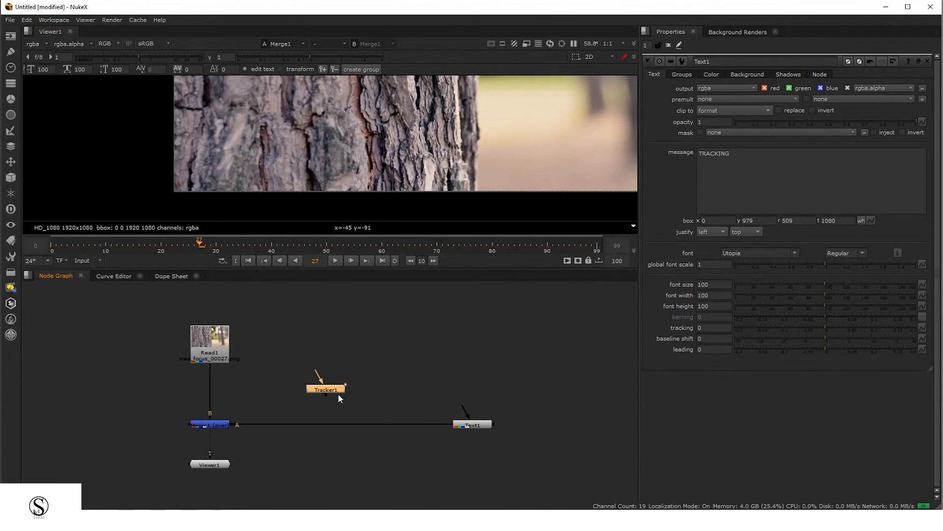
drag(331, 390, 328, 424)
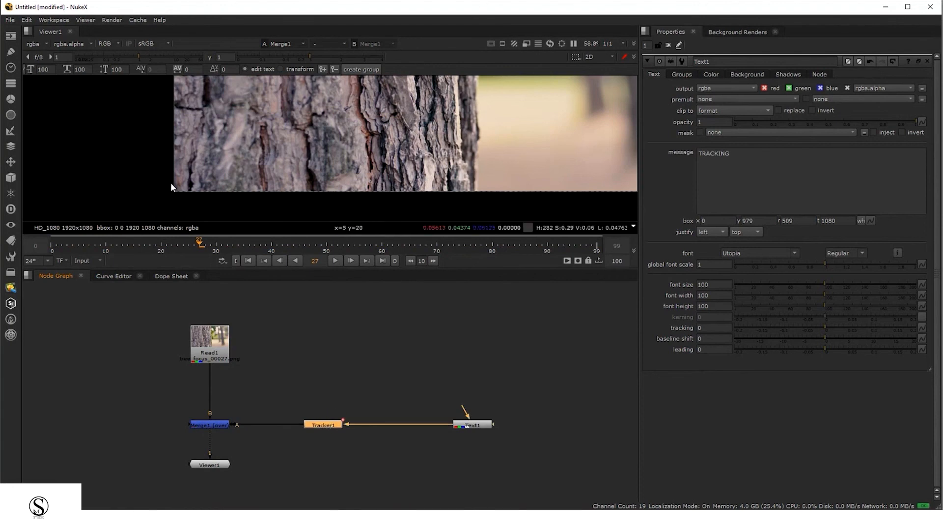
Scrub the timeline and open the Text and Tracker1 properties to check the setup
click(54, 250)
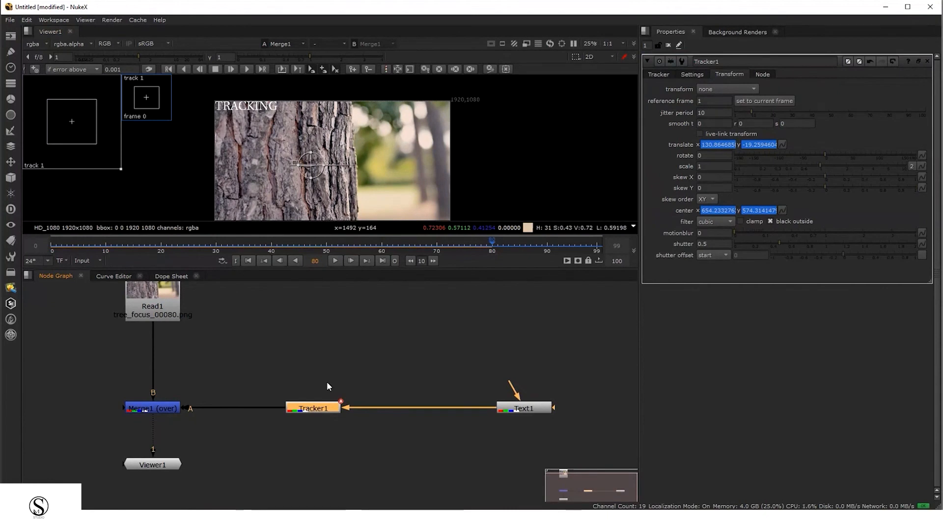
middle_drag(346, 387, 328, 383)
drag(255, 357, 353, 474)
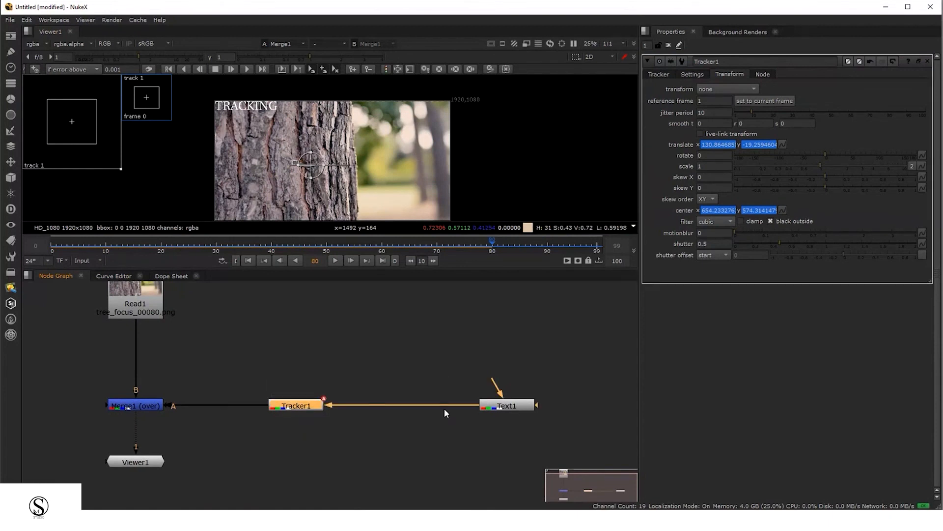
click(509, 407)
double_click(510, 407)
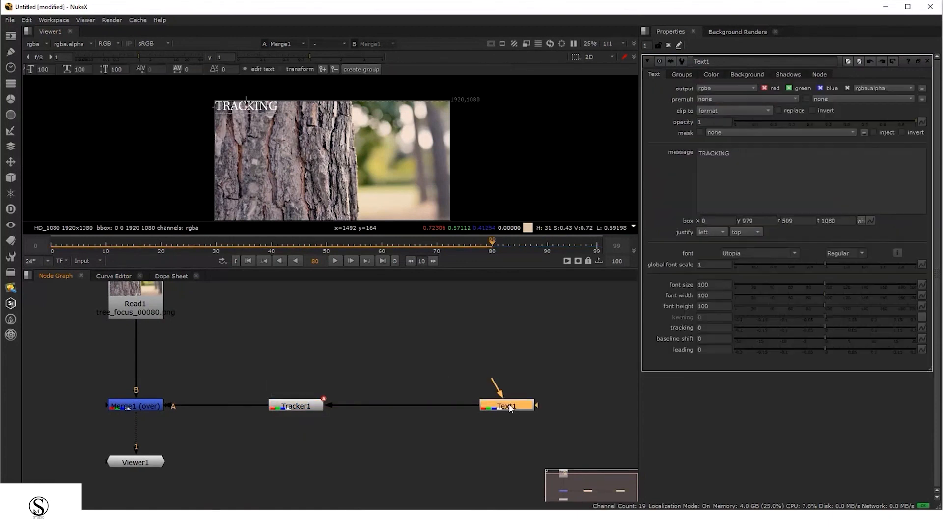
click(190, 378)
double_click(302, 406)
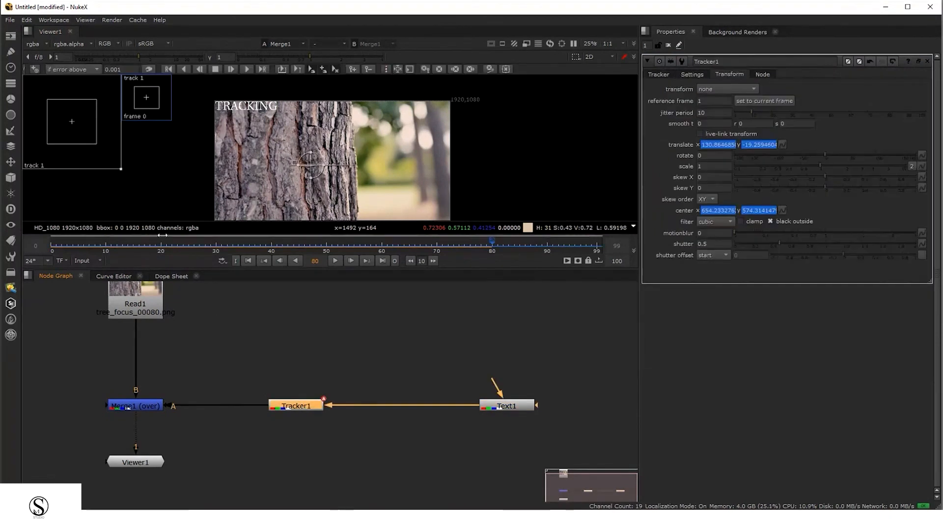
Go to frame 0 and set Tracker1's reference frame to the current frame
click(51, 244)
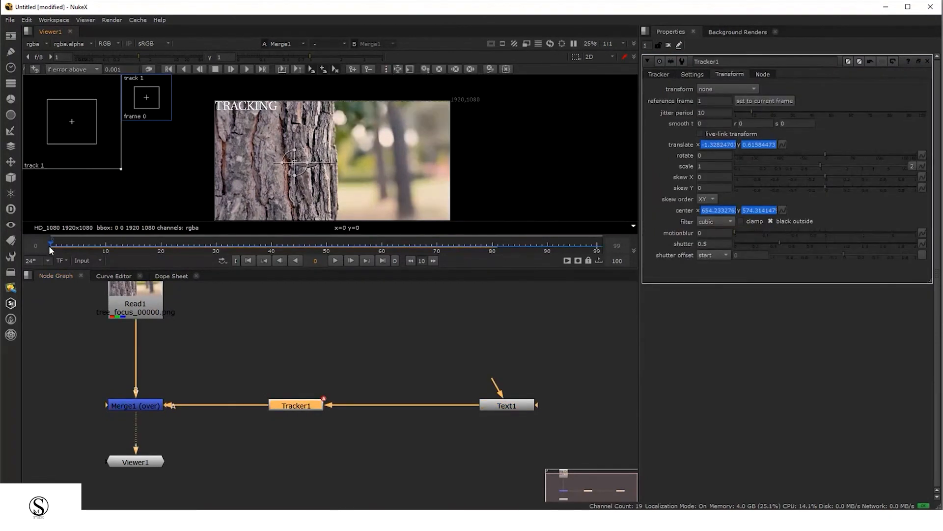
middle_drag(390, 185, 390, 172)
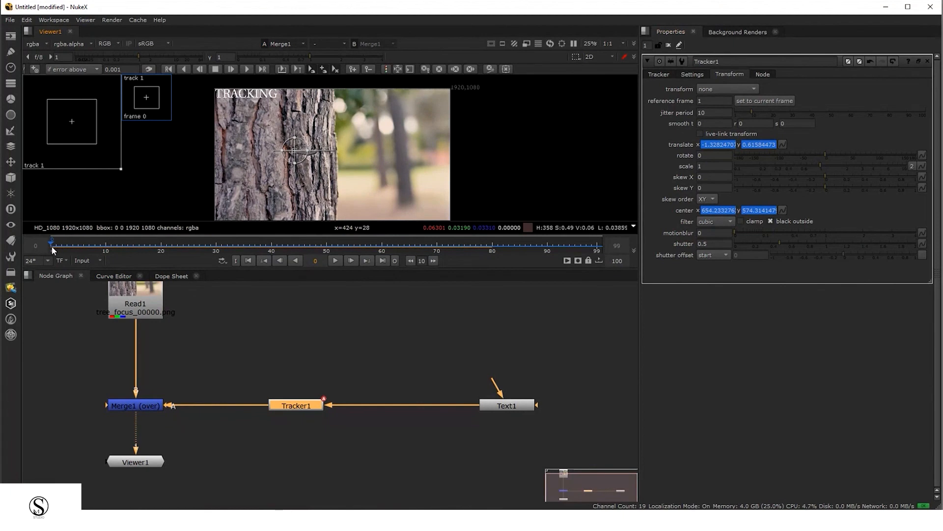
click(775, 100)
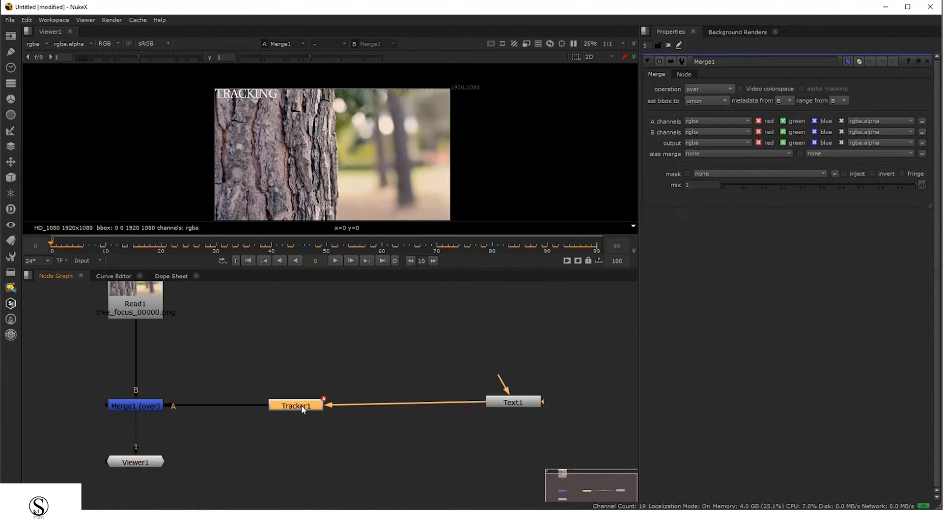
Set Tracker1's transform mode to match-move
double_click(302, 408)
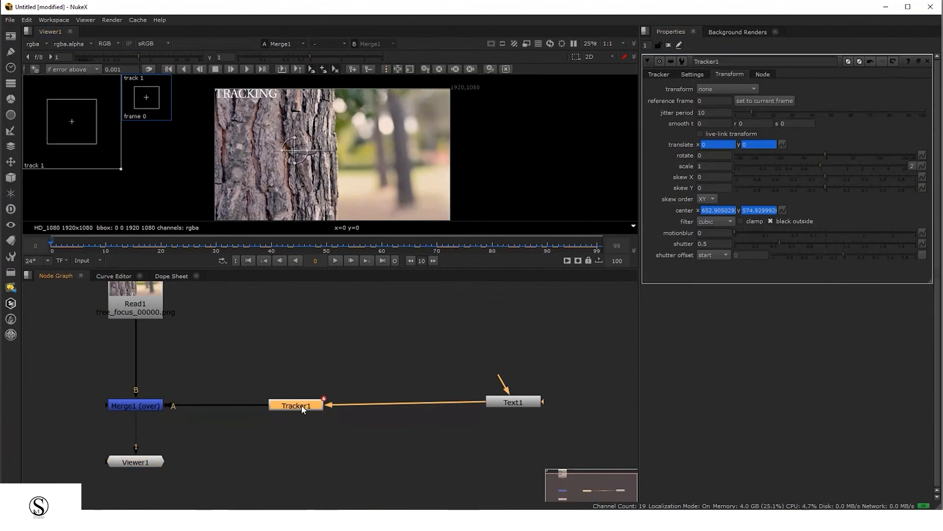
click(719, 90)
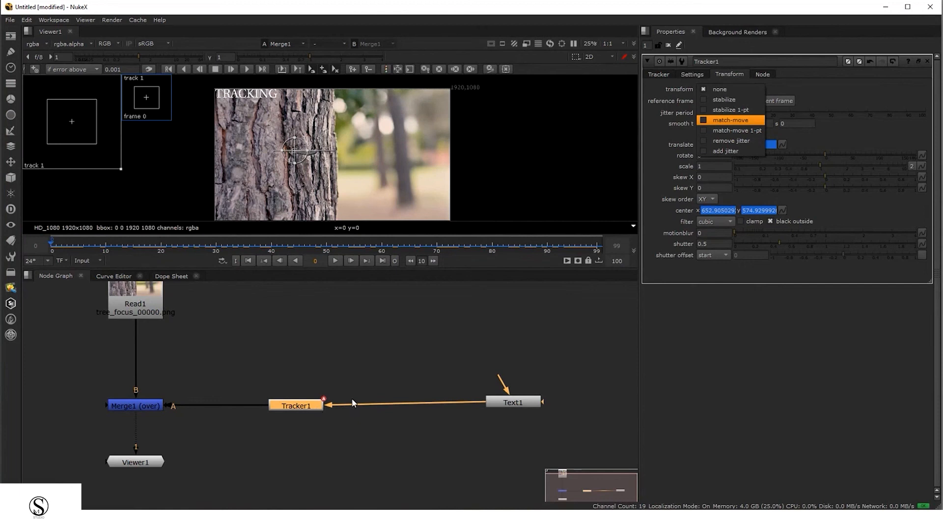
click(659, 75)
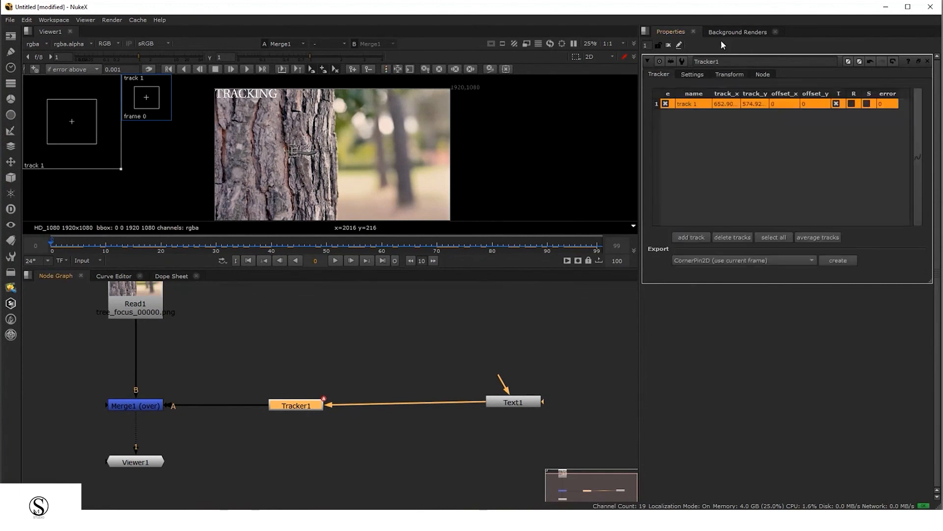
click(730, 75)
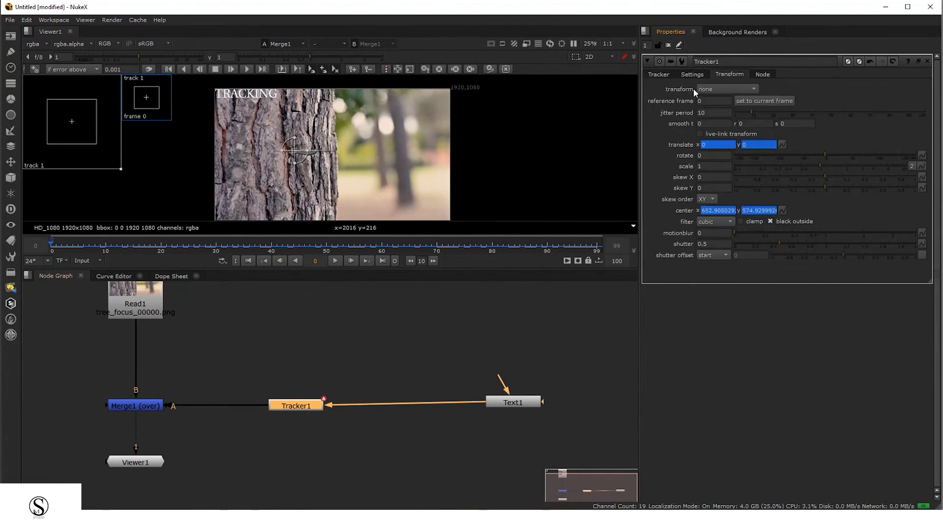
click(738, 88)
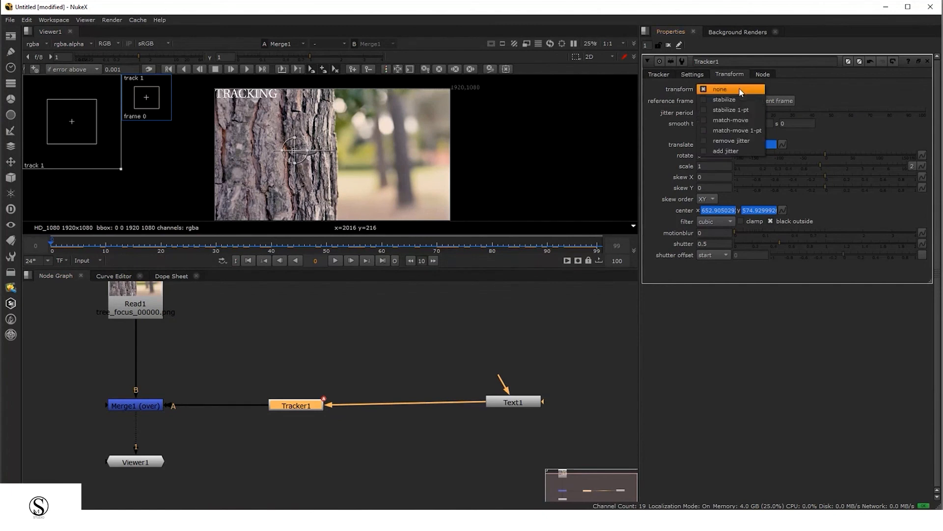
click(745, 121)
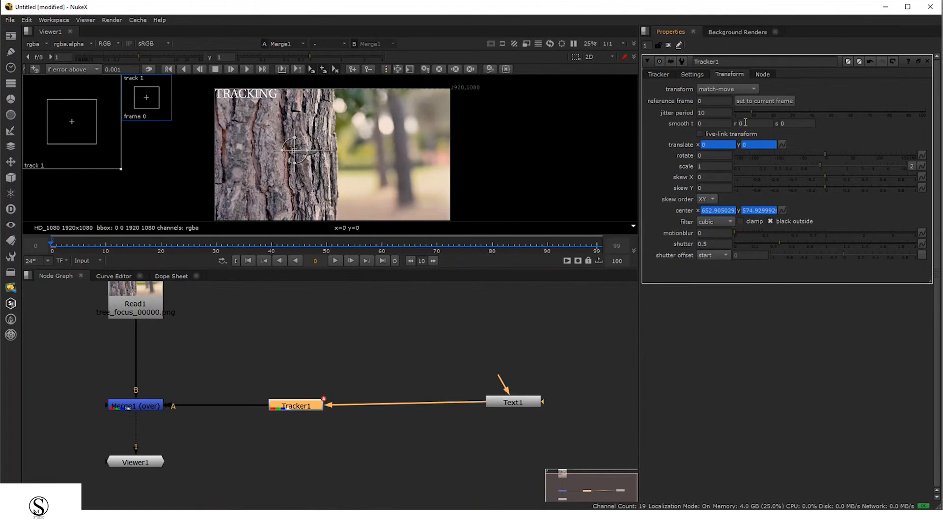
Play and scrub the Merge1 output from frame 0 to review the text motion
drag(513, 402, 512, 405)
click(298, 382)
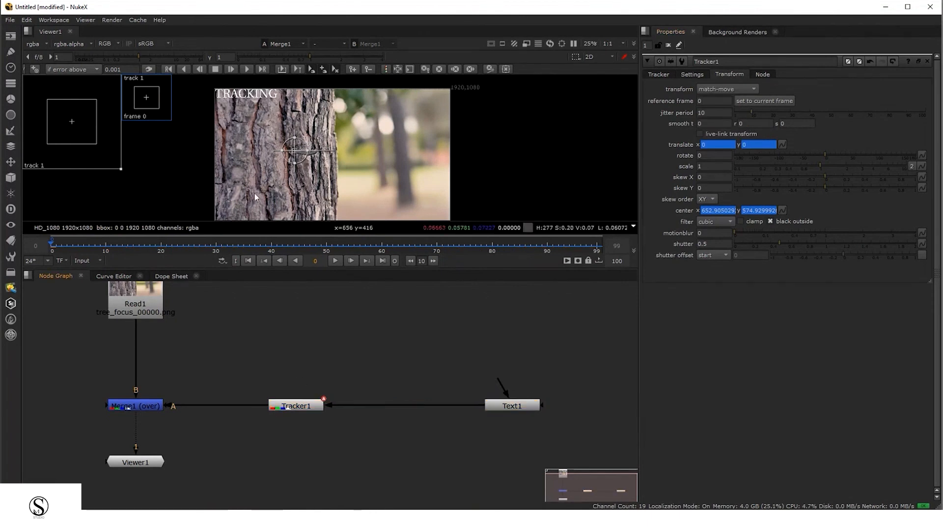
click(144, 399)
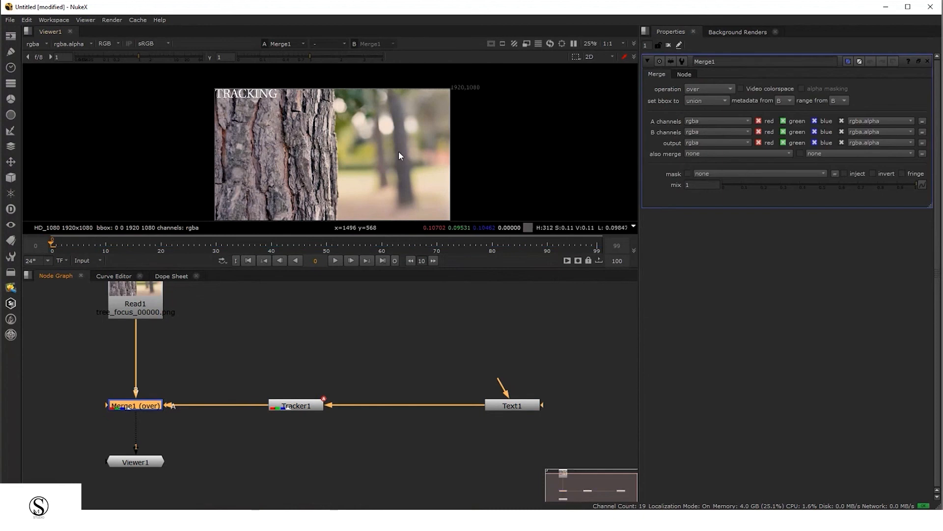
key(l)
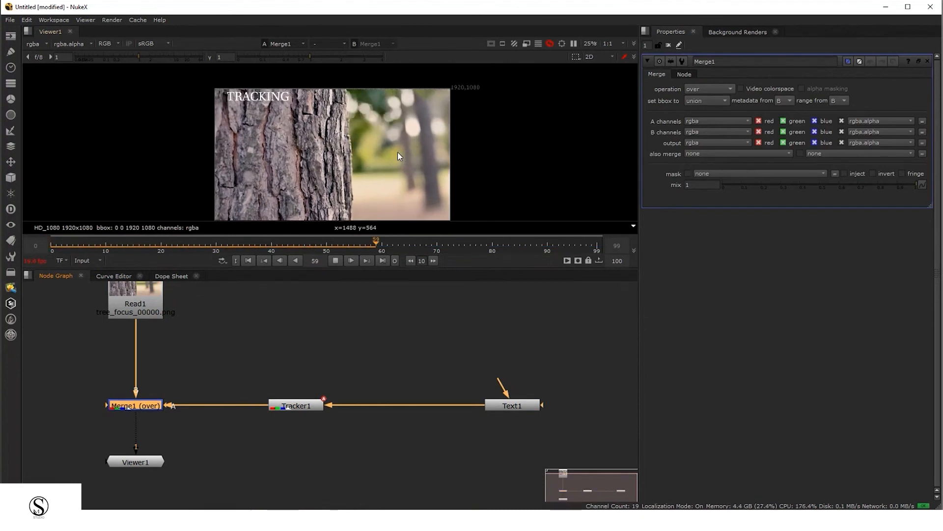
key(k)
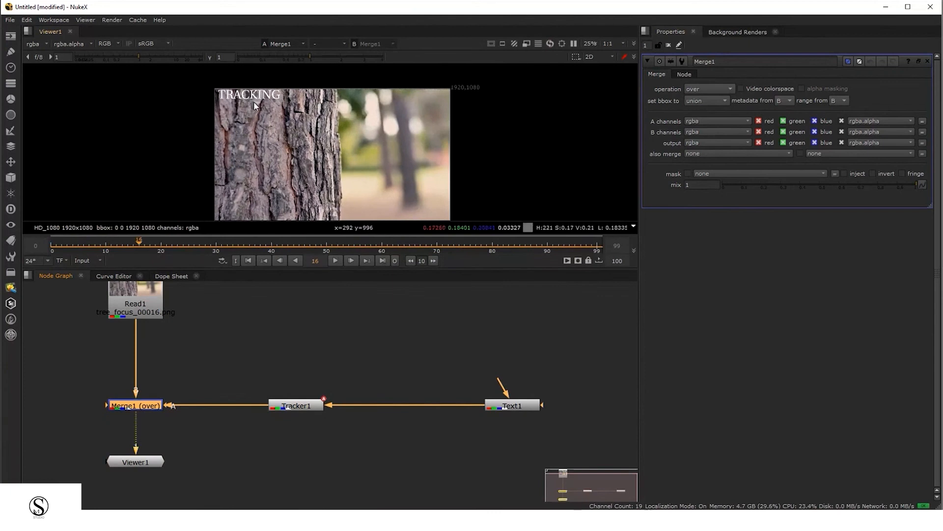
drag(54, 249, 206, 261)
click(53, 245)
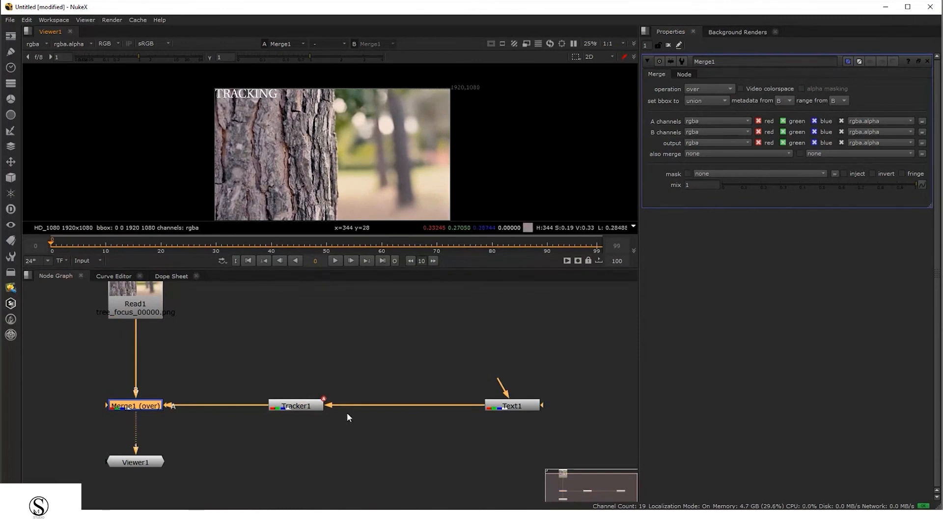
Move Tracker1 closer to Merge1 along the A-input link
drag(241, 377, 354, 461)
drag(295, 408, 249, 410)
click(377, 335)
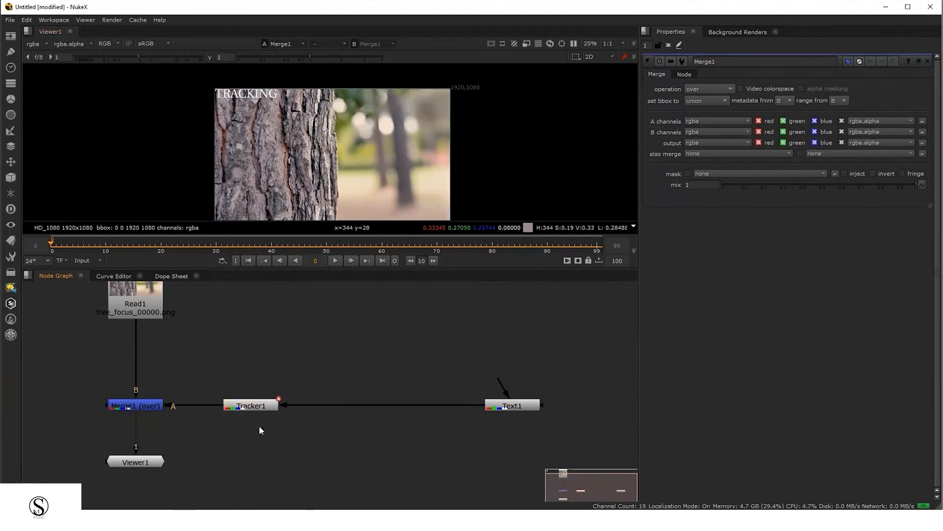
click(248, 407)
Add a Transform node and insert it on the link between Text1 and Tracker1
drag(206, 356, 321, 475)
drag(447, 316, 572, 476)
click(397, 359)
key(t)
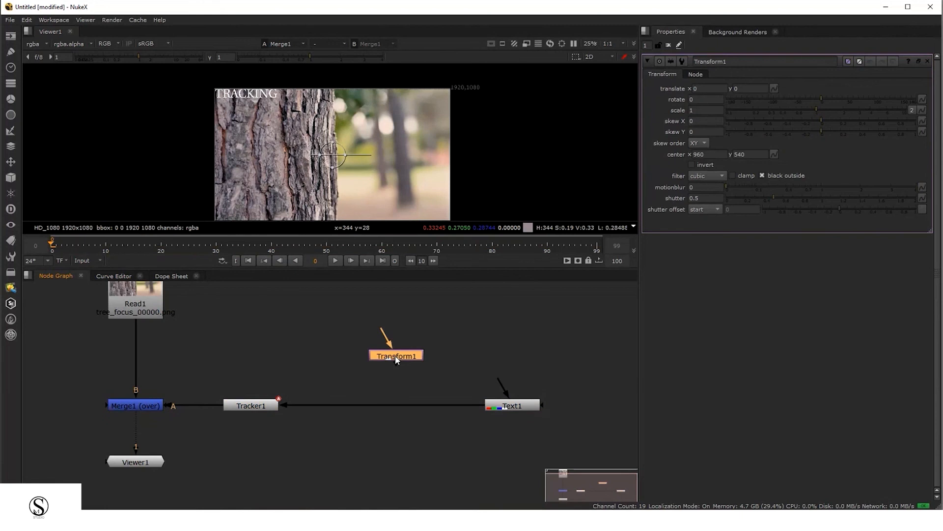
drag(397, 359, 363, 409)
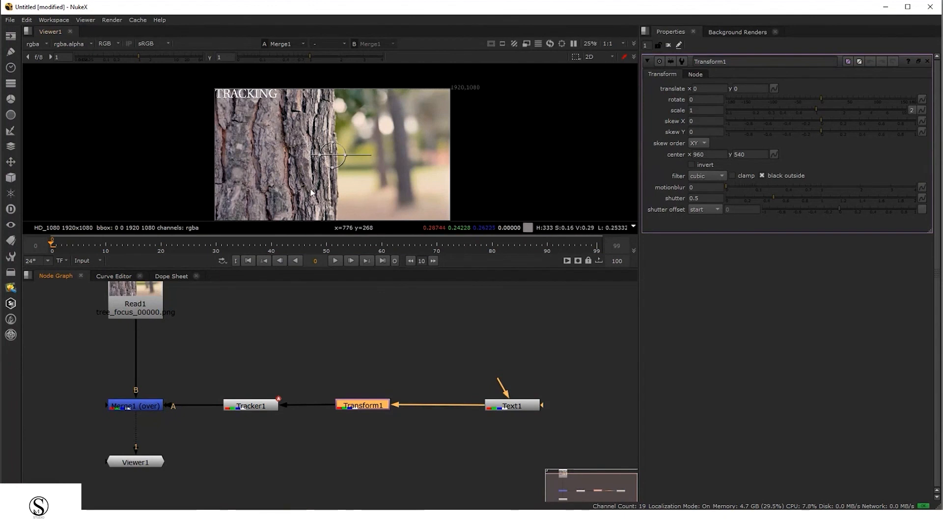
Move the text with Transform1 to translate 364, -468, placing it over the bark
double_click(252, 408)
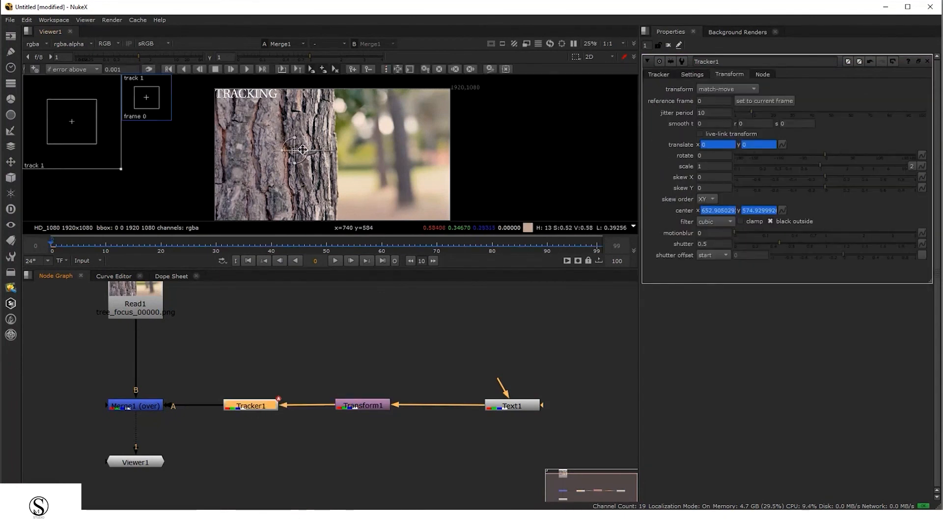
scroll(299, 154, up, 5)
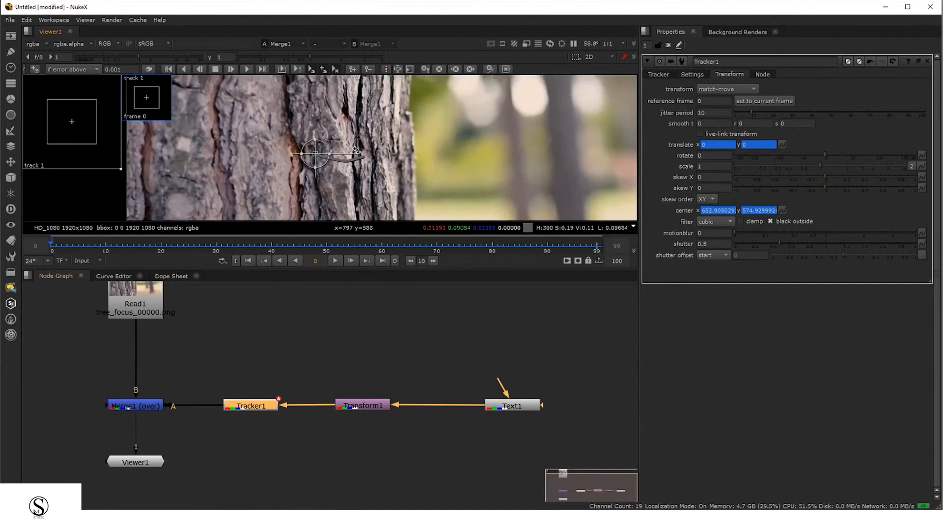
click(364, 405)
double_click(363, 406)
scroll(353, 178, down, 3)
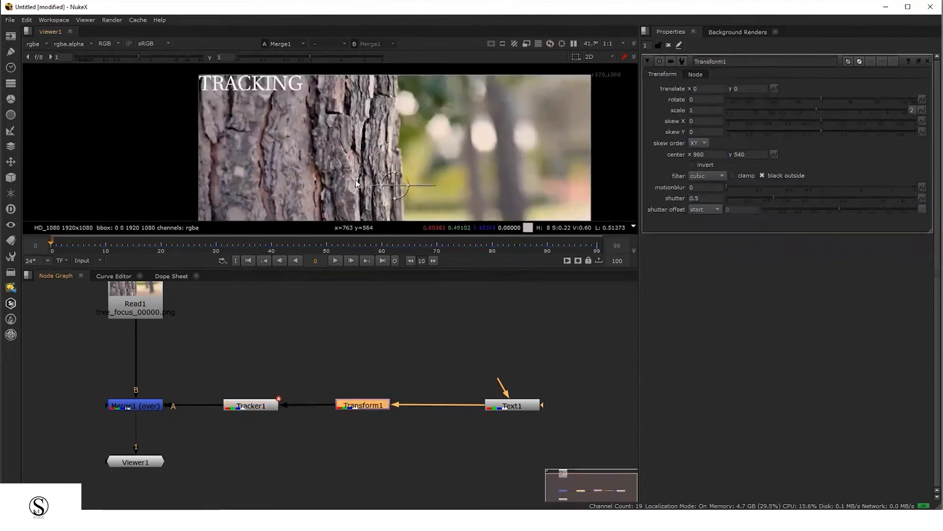
drag(390, 185, 452, 266)
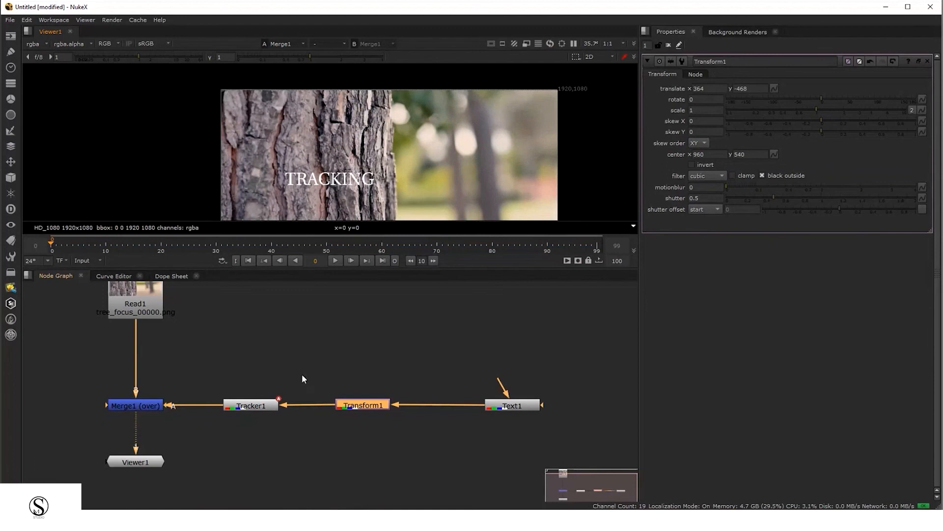
Play the Merge1 output in an enlarged viewer to review the tracked text
double_click(136, 405)
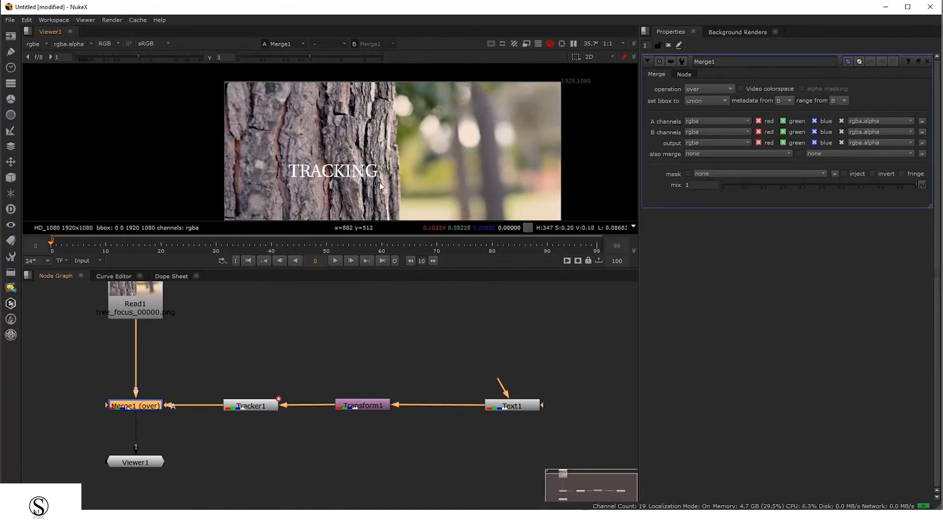
key(space)
middle_drag(375, 371, 427, 237)
scroll(424, 259, up, 1)
middle_drag(463, 276, 463, 261)
key(l)
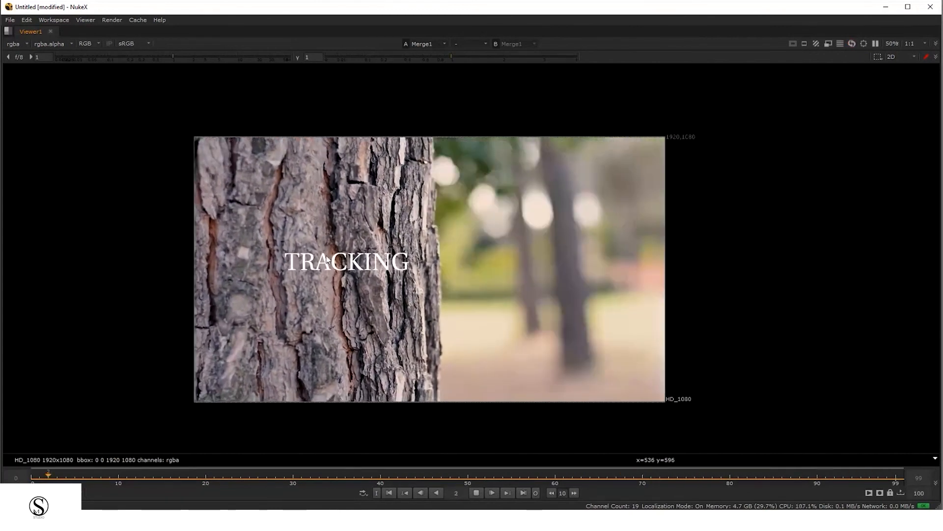
key(k)
key(space)
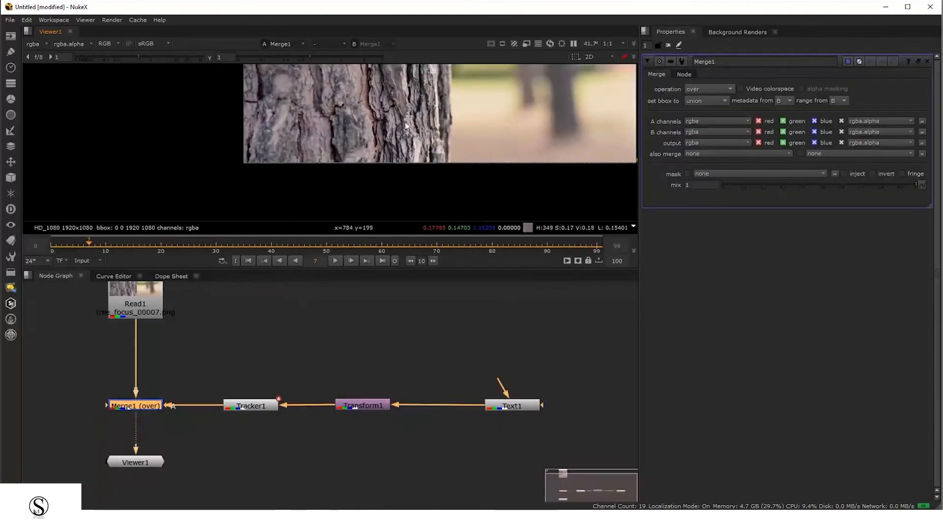
middle_drag(365, 86, 364, 113)
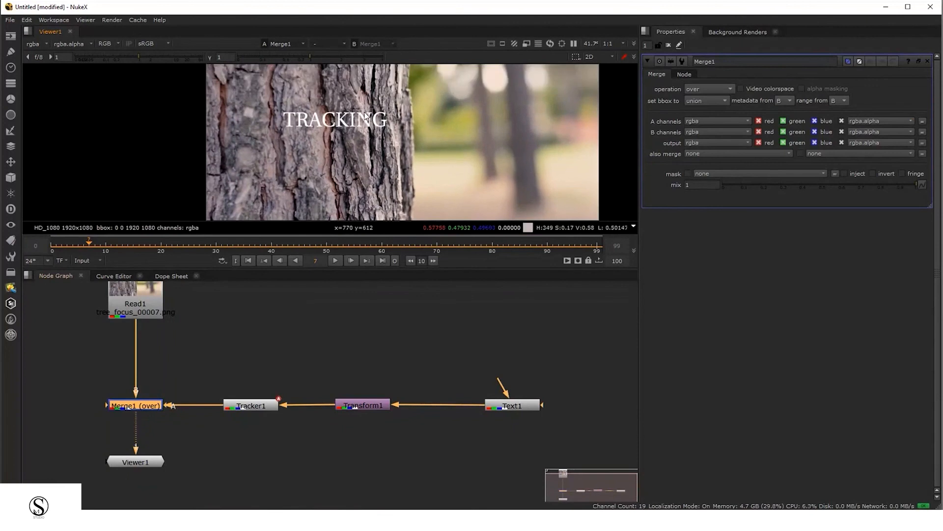
Move Transform1's center onto the text and scale the text to 1.75
click(369, 405)
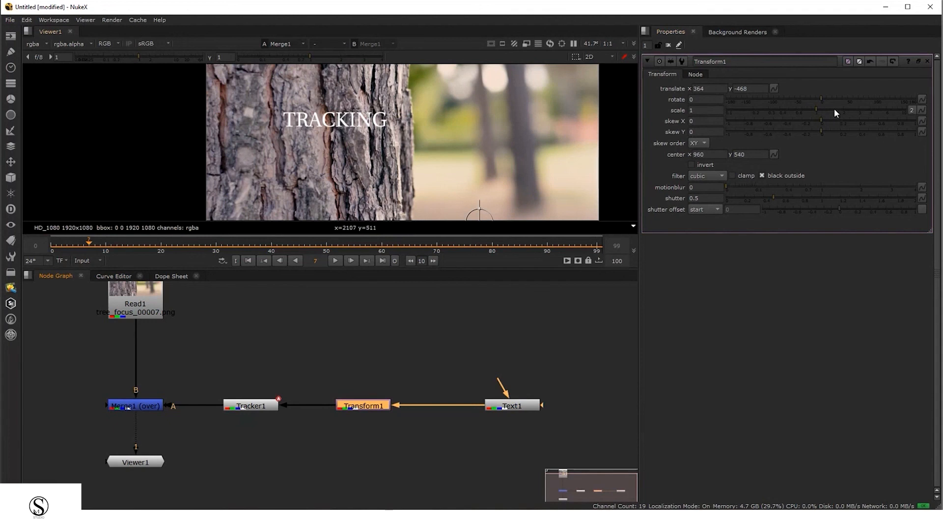
drag(819, 113, 829, 110)
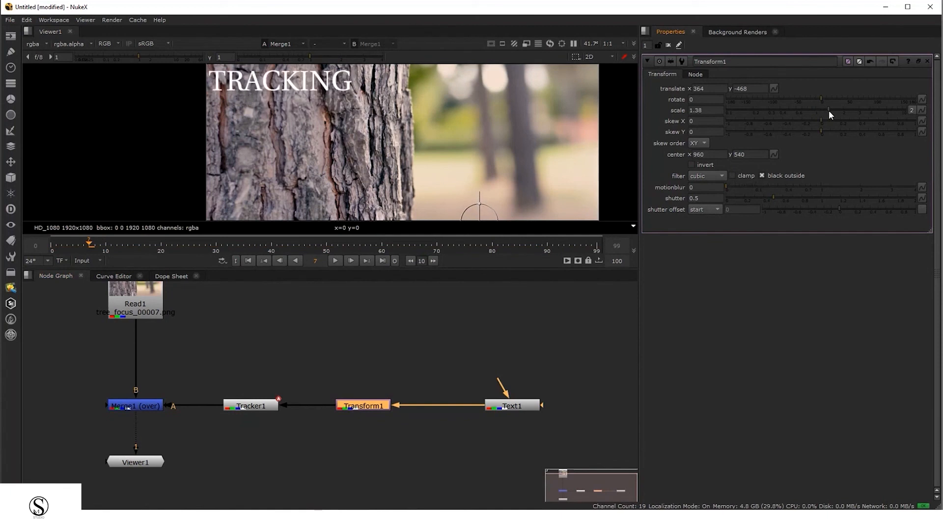
scroll(468, 135, down, 2)
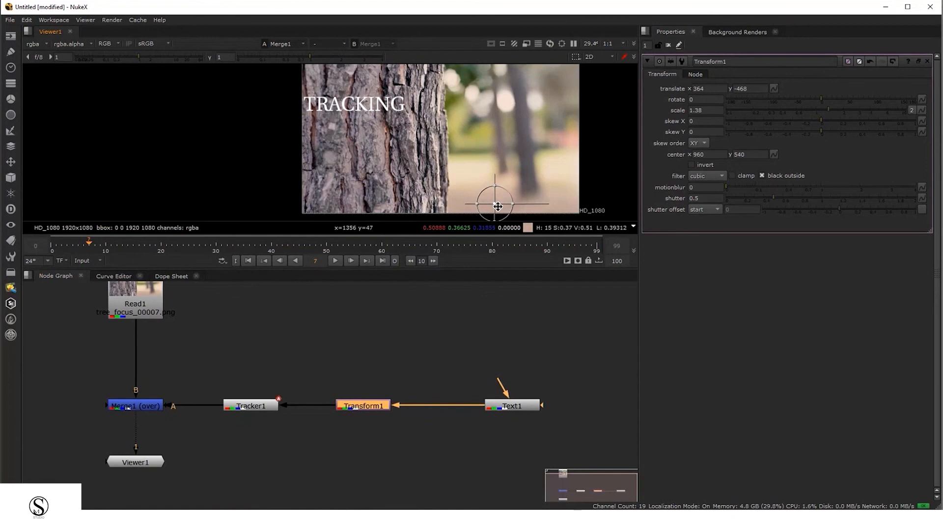
ctrl+drag(496, 206, 354, 106)
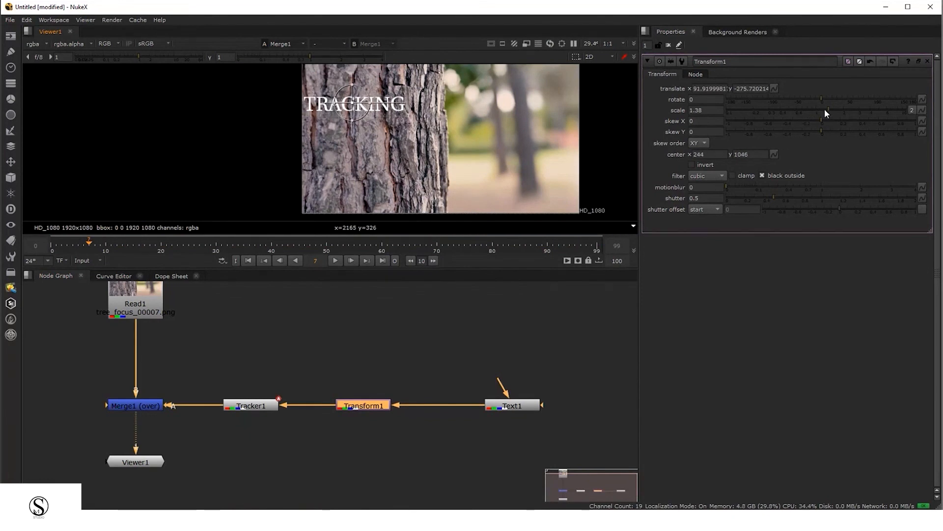
drag(825, 110, 850, 111)
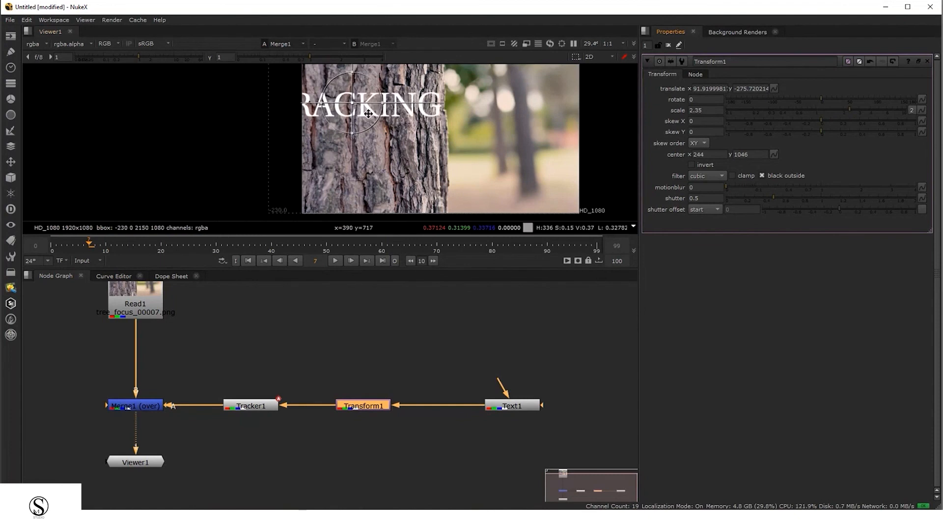
middle_drag(368, 114, 350, 109)
drag(845, 110, 838, 109)
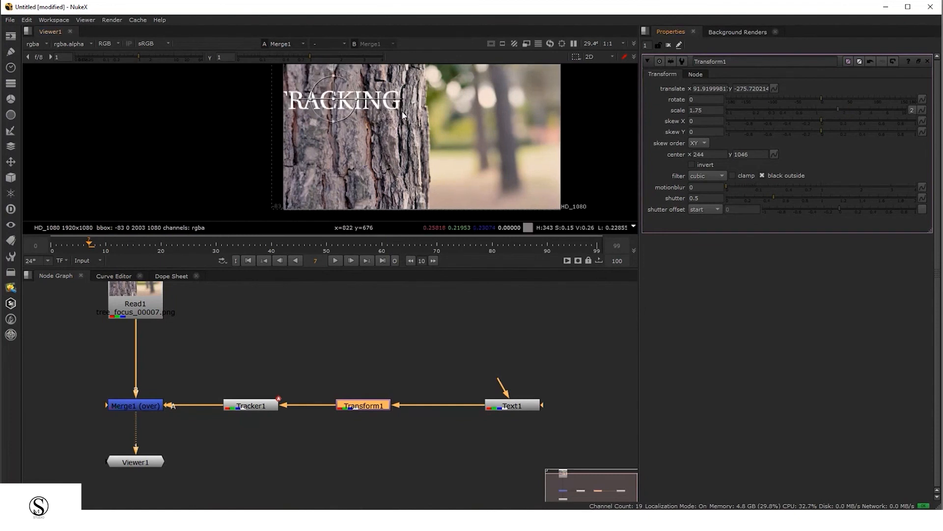
click(233, 431)
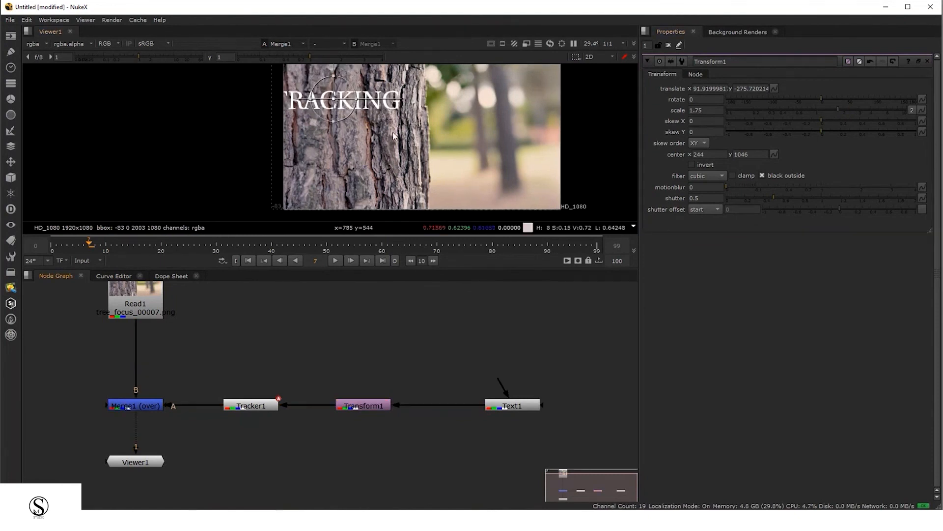
Reposition the text with Transform1 to translate 380, -460 over the tracked bark
double_click(249, 404)
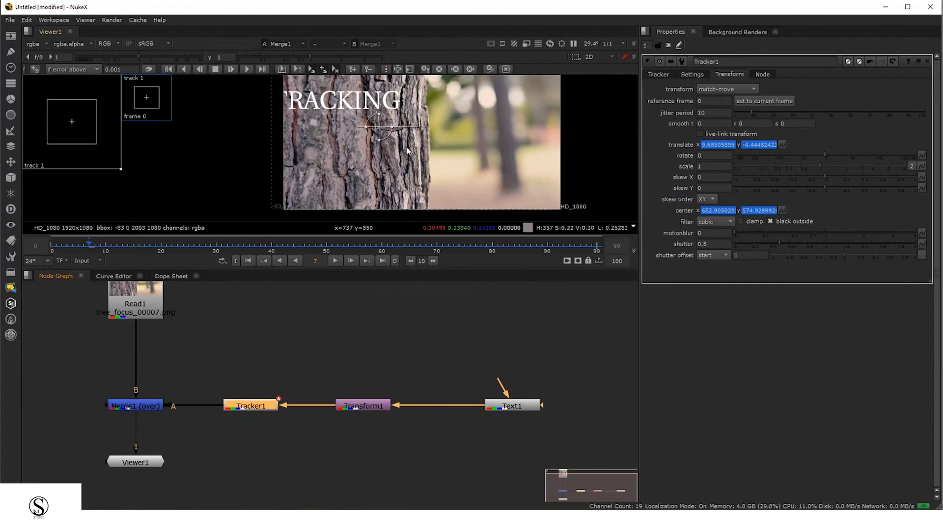
double_click(363, 404)
drag(336, 98, 377, 126)
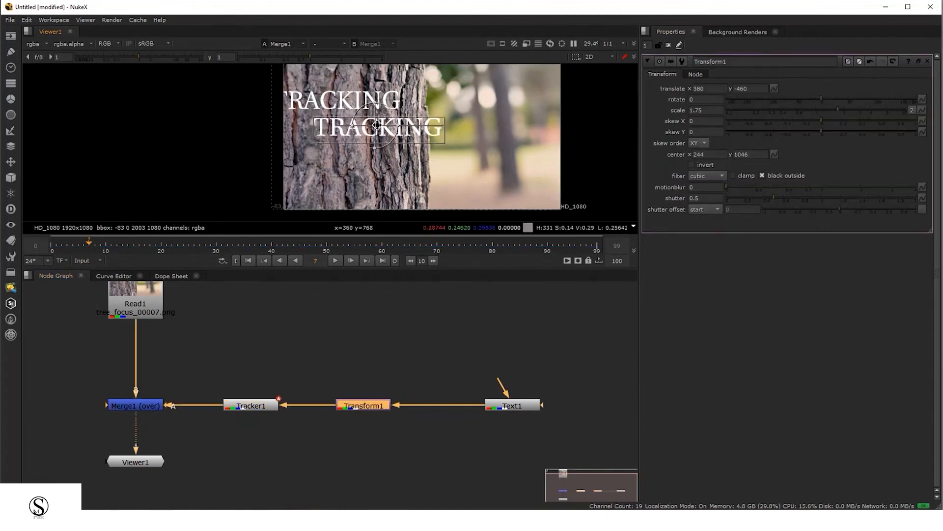
Close the properties and play the Merge1 output to review the final match-move
double_click(152, 410)
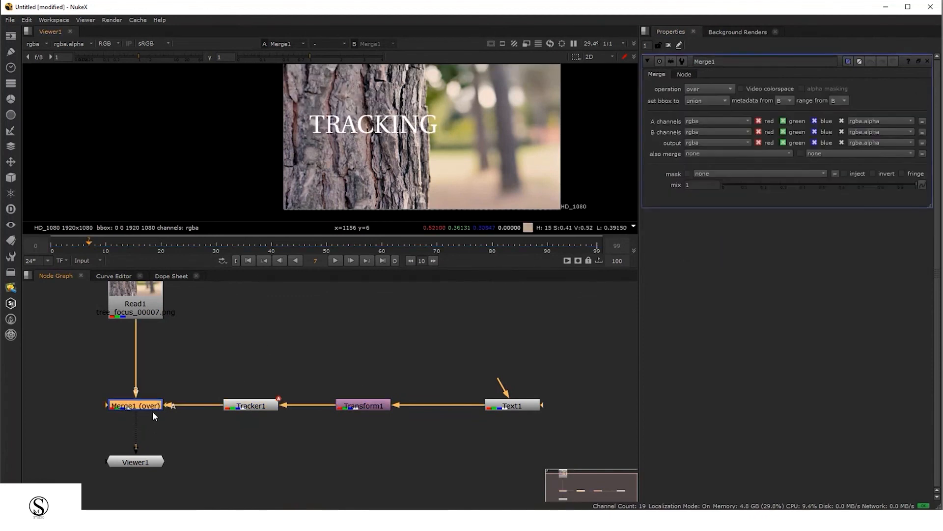
click(669, 45)
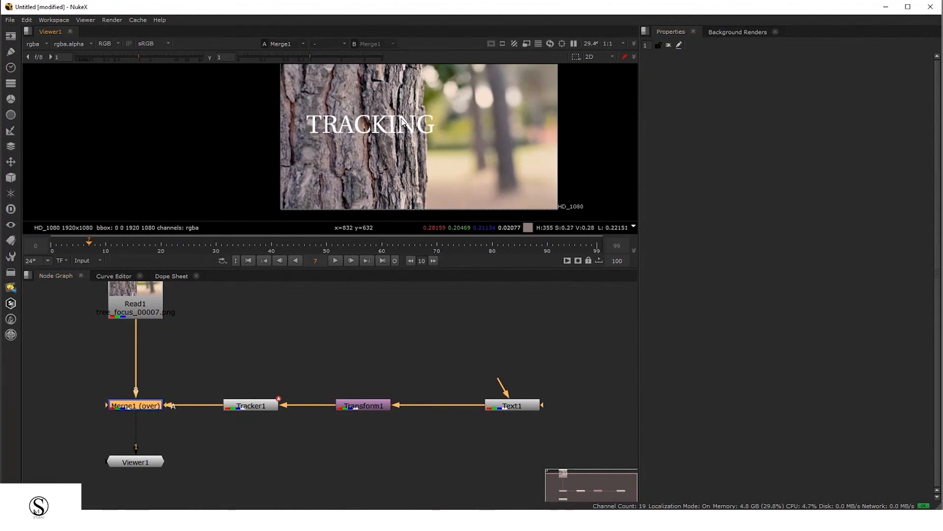
key(l)
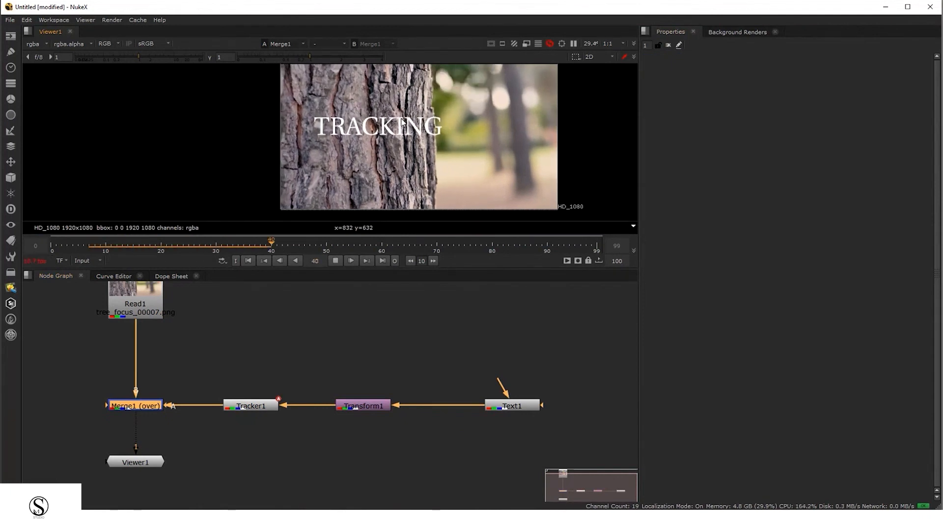